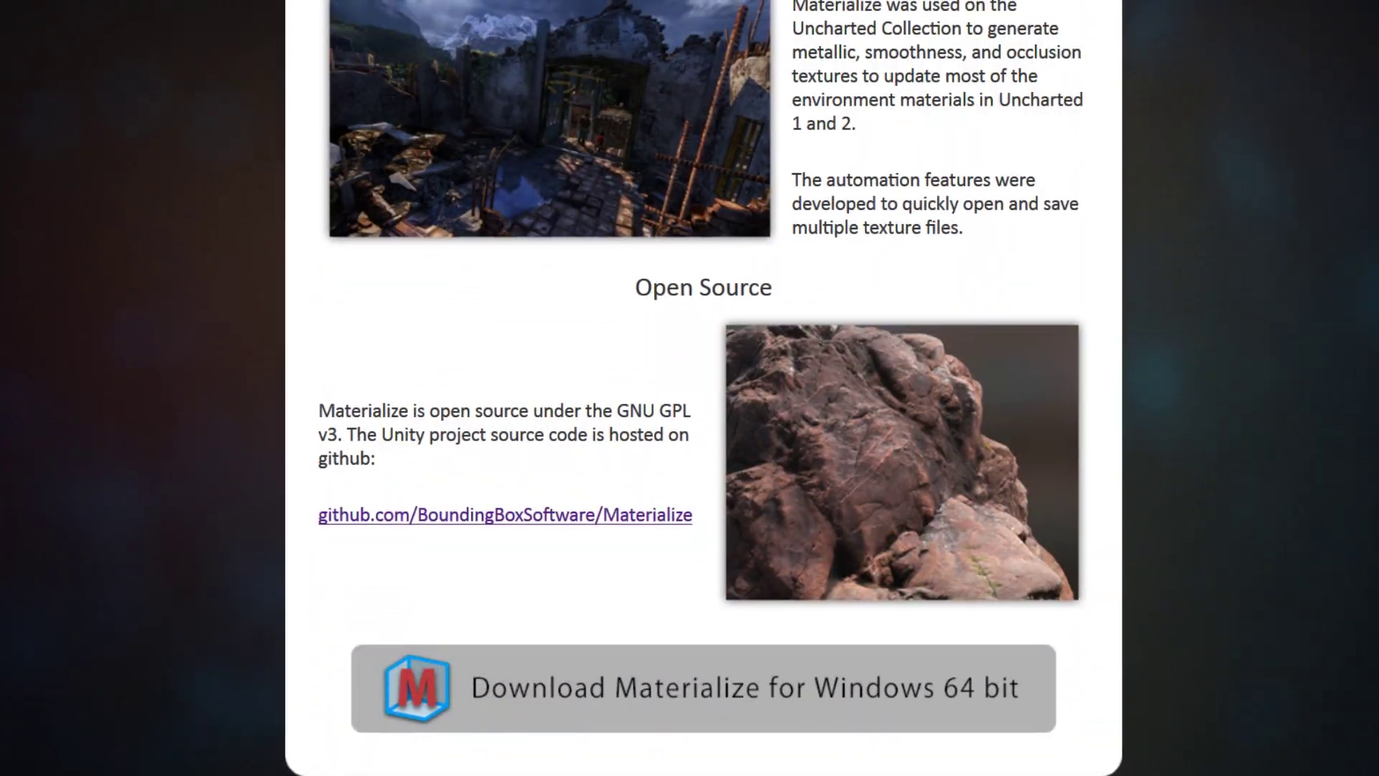
- Go to the Materialize download section on the web page
click(764, 706)
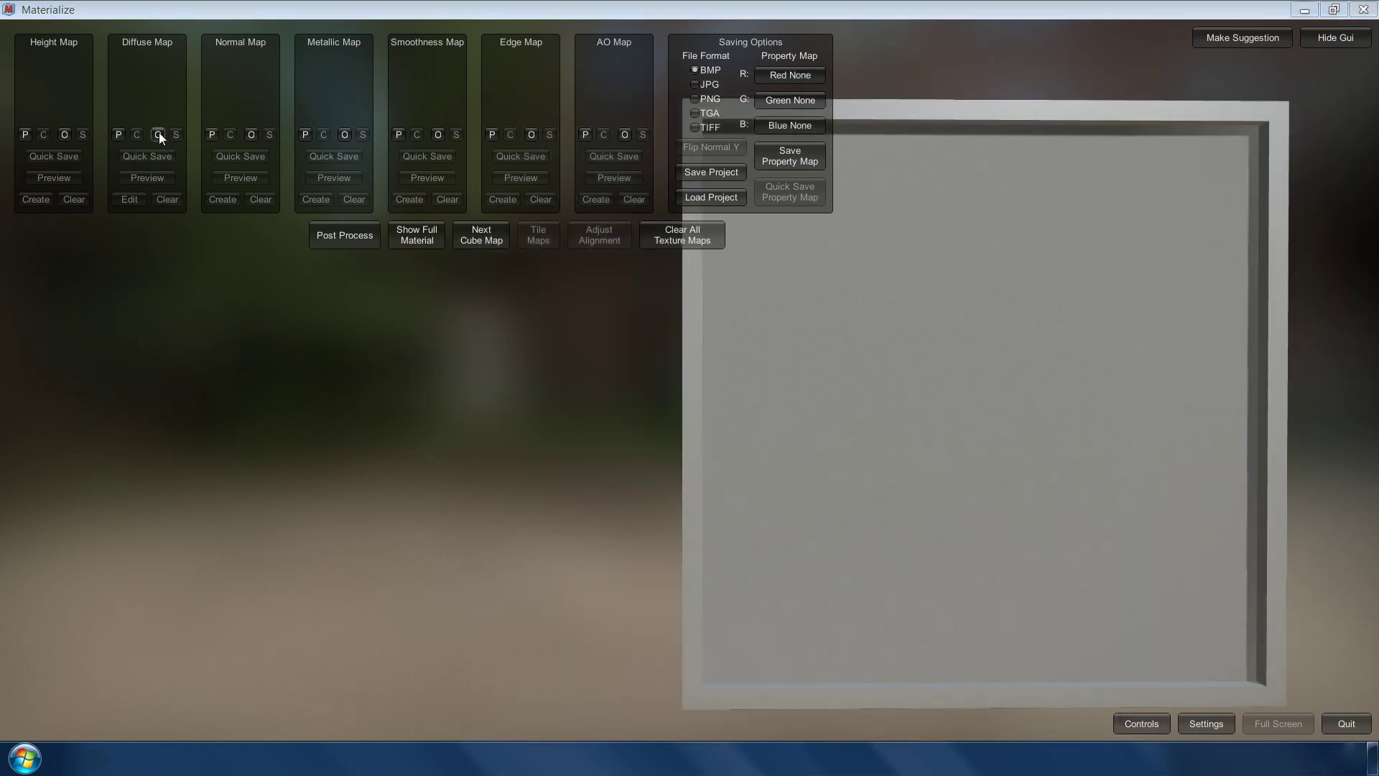
- Load Gold_Albedo.tif as the diffuse map and tilt the preview plane
click(159, 132)
click(576, 209)
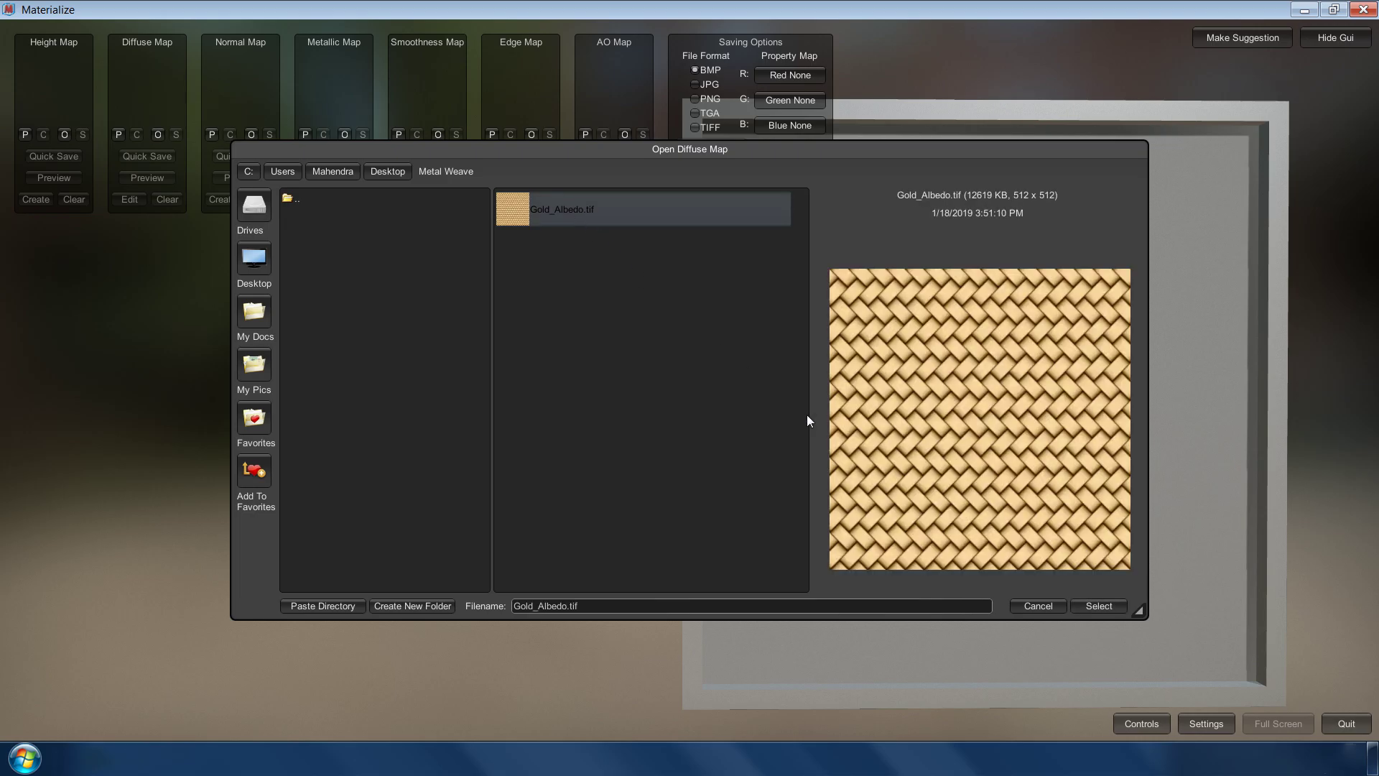
click(1098, 606)
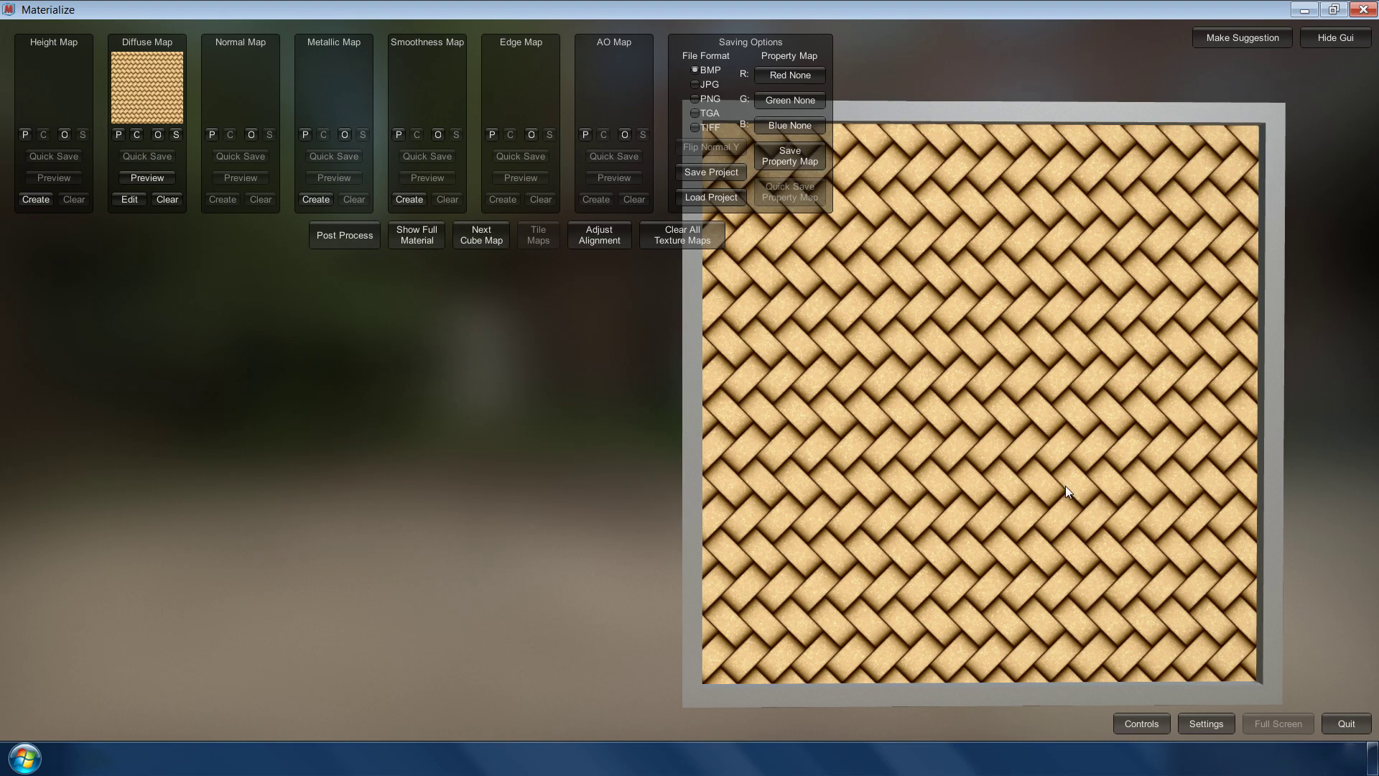
mouse_move(1011, 421)
right_down()
mouse_move(948, 397)
mouse_move(1056, 410)
mouse_move(1039, 402)
right_up()
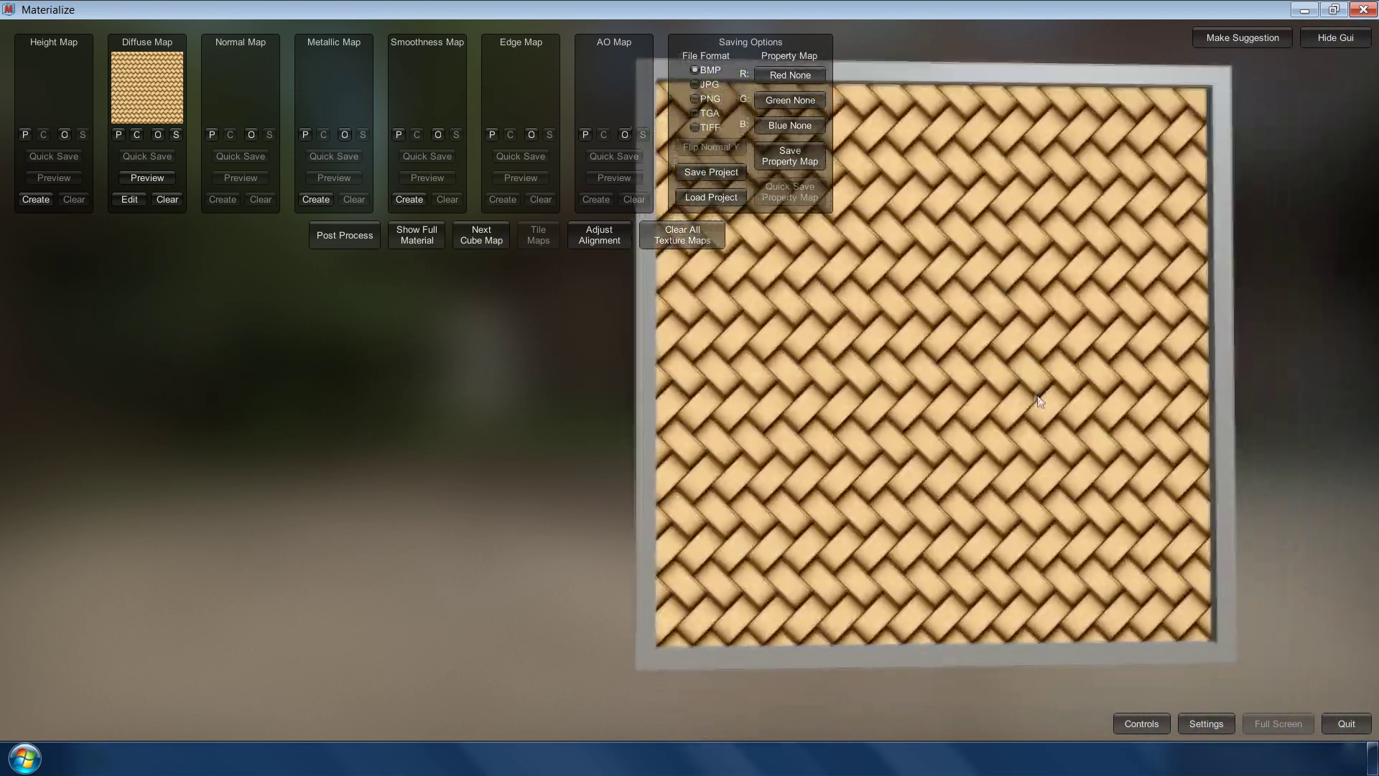
scroll(997, 452, up, 2)
scroll(997, 453, down, 1)
scroll(997, 453, up, 2)
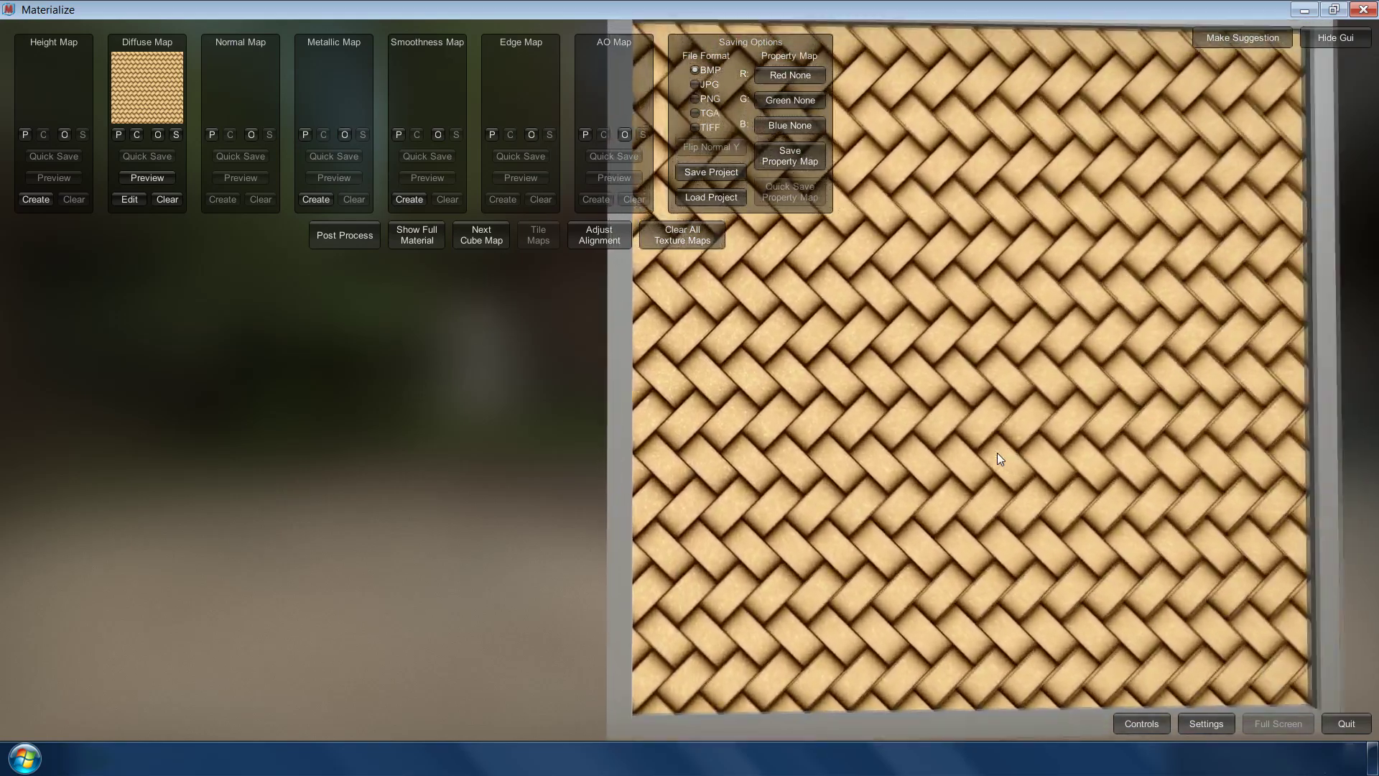
scroll(996, 453, down, 3)
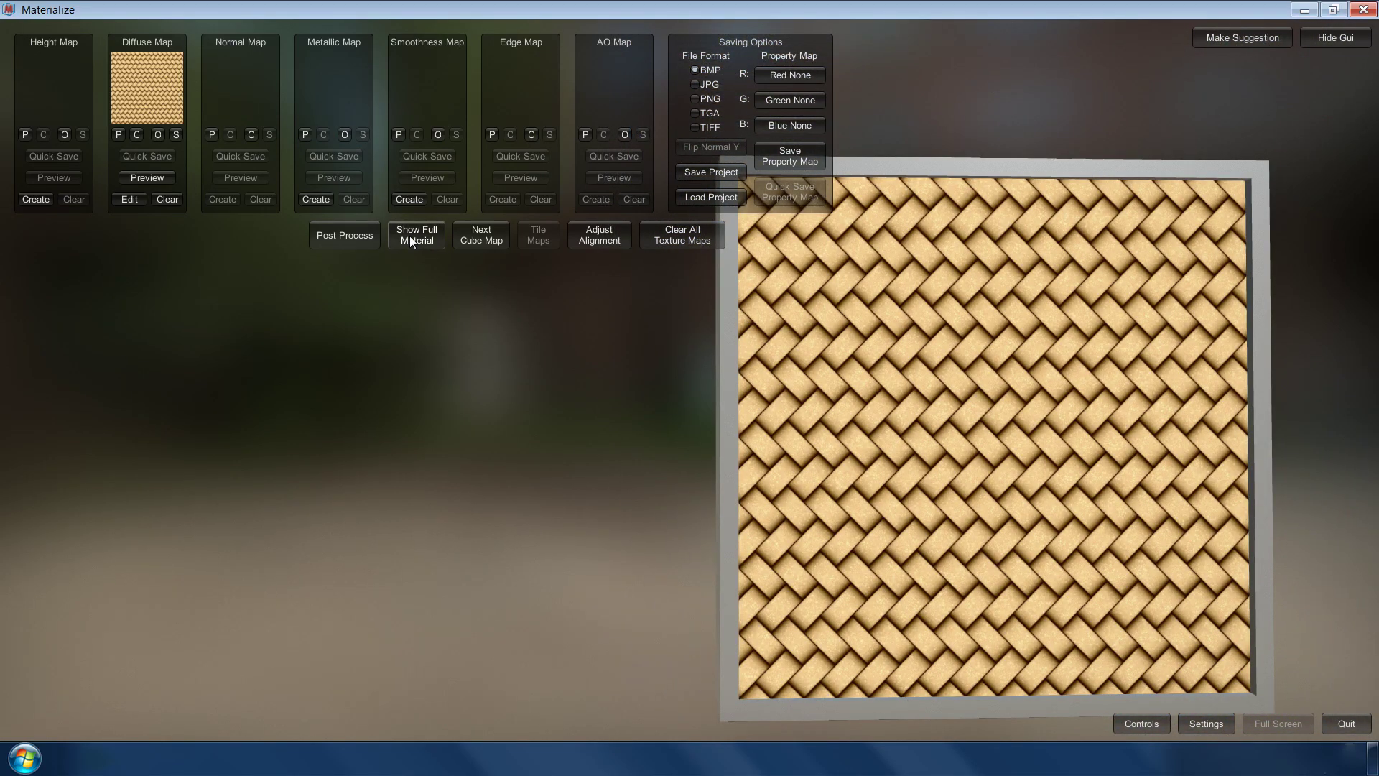
- Show the full material and experiment with metallic, smoothness, AO and light-colour sliders
click(410, 235)
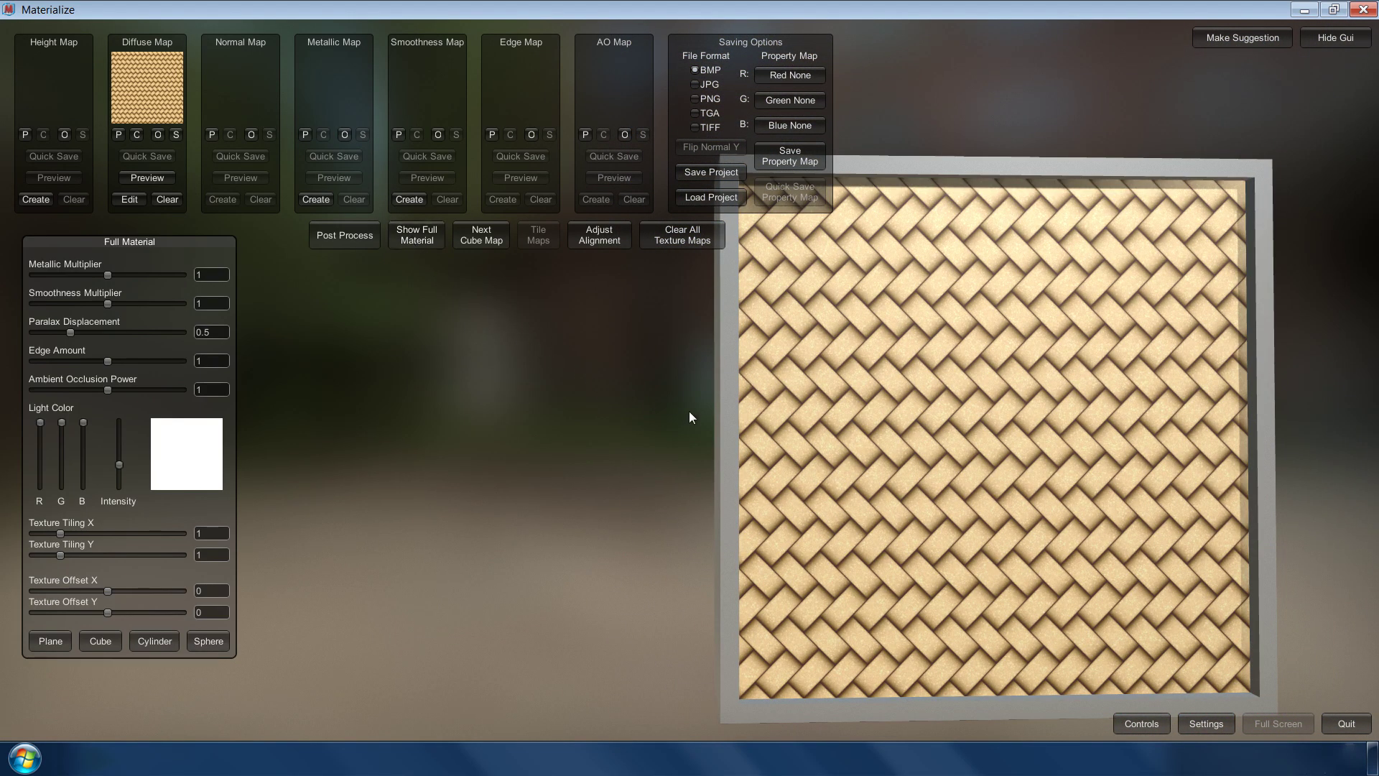
mouse_move(108, 275)
mouse_down()
mouse_move(122, 275)
mouse_move(73, 303)
mouse_move(176, 303)
mouse_up()
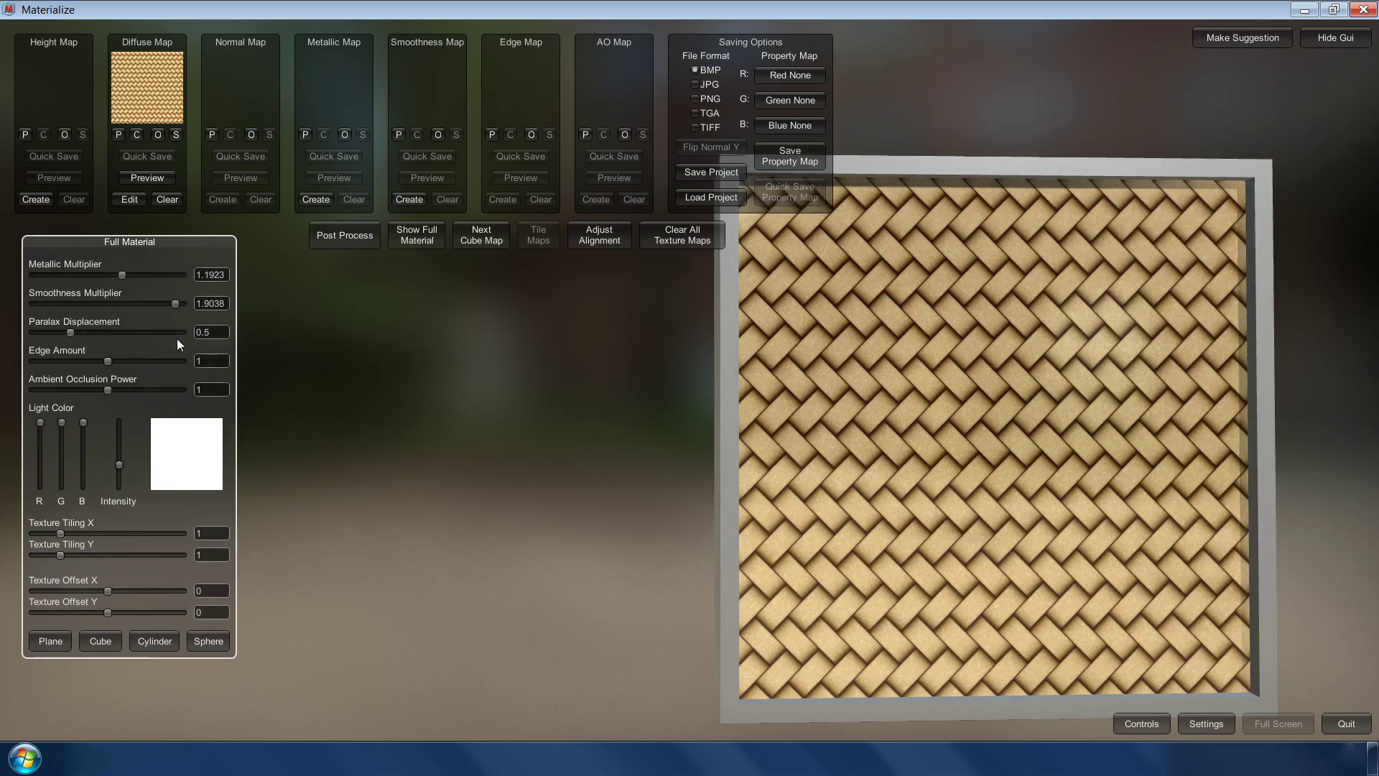
right_drag(819, 453, 900, 473)
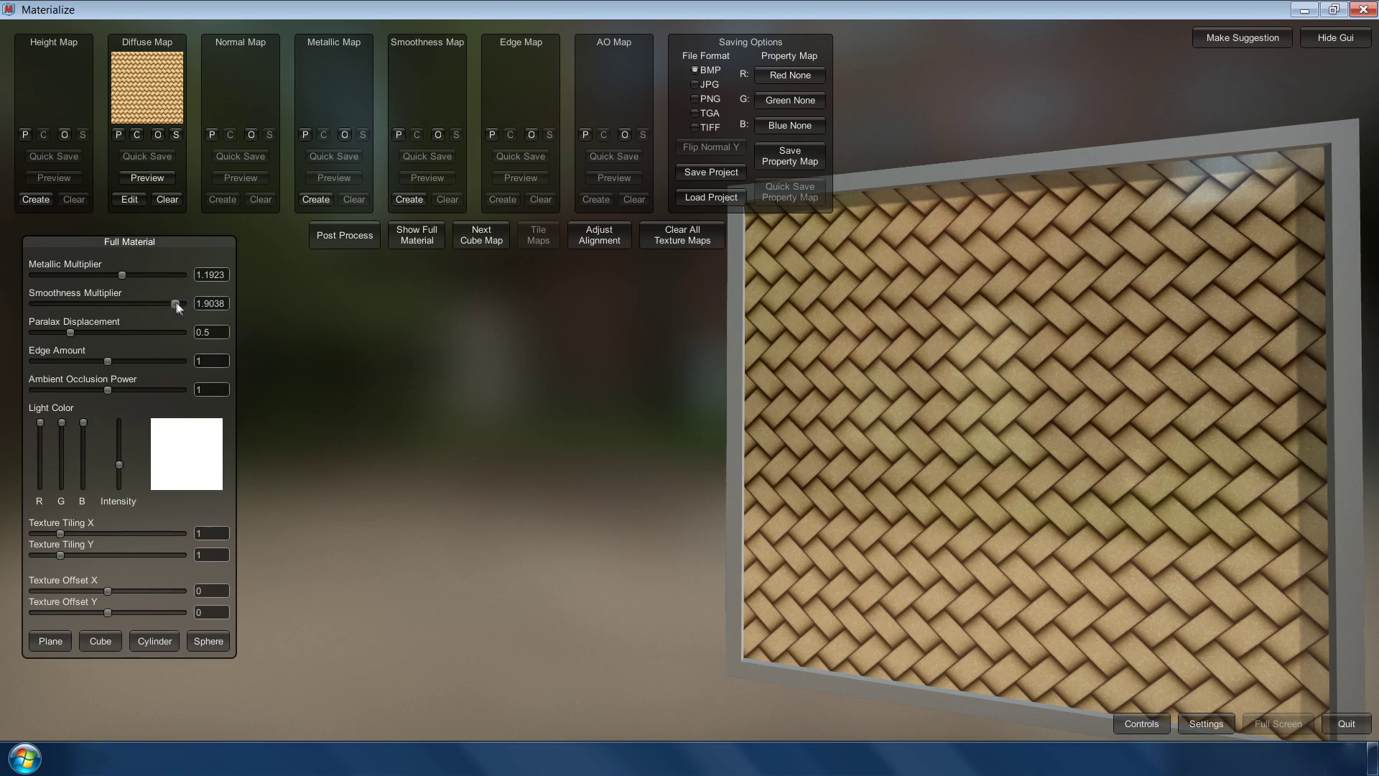
drag(122, 275, 121, 303)
drag(108, 389, 116, 390)
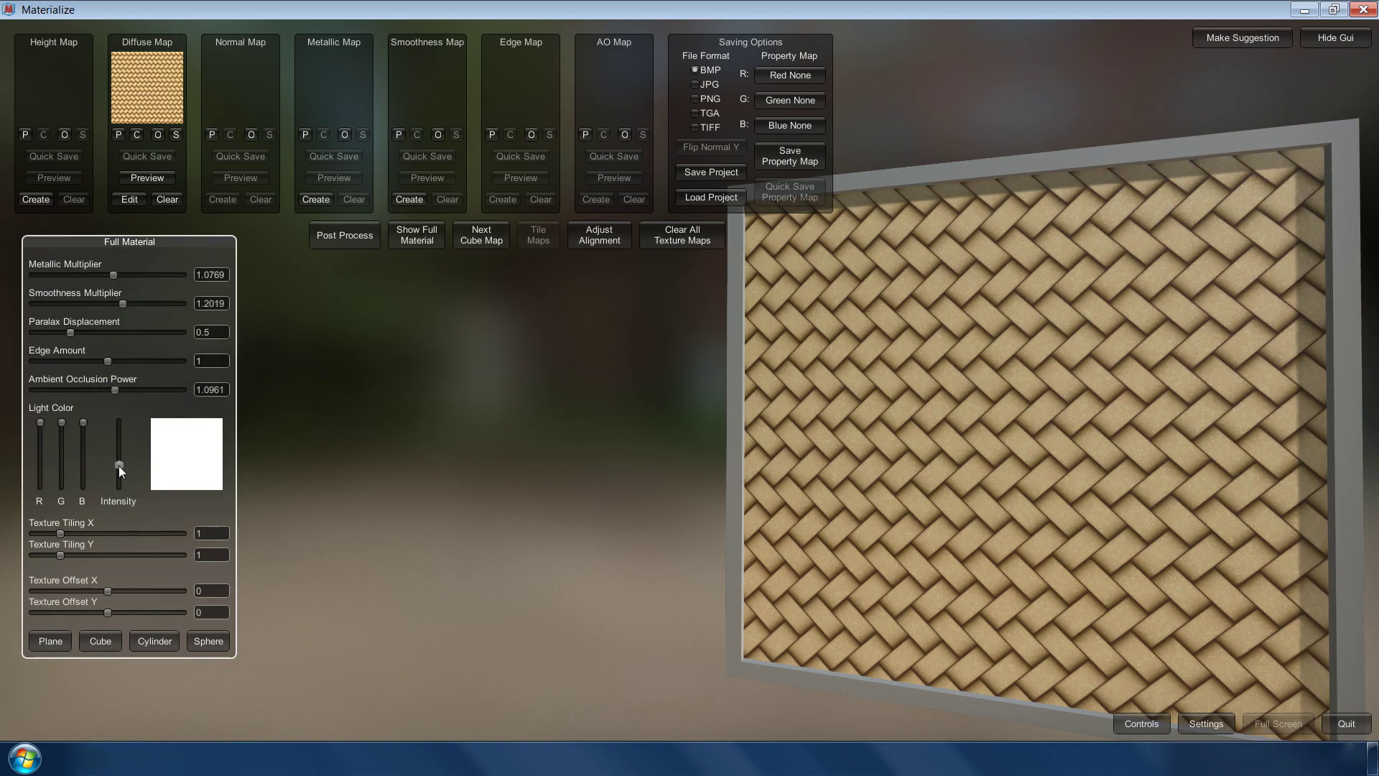
drag(118, 466, 48, 447)
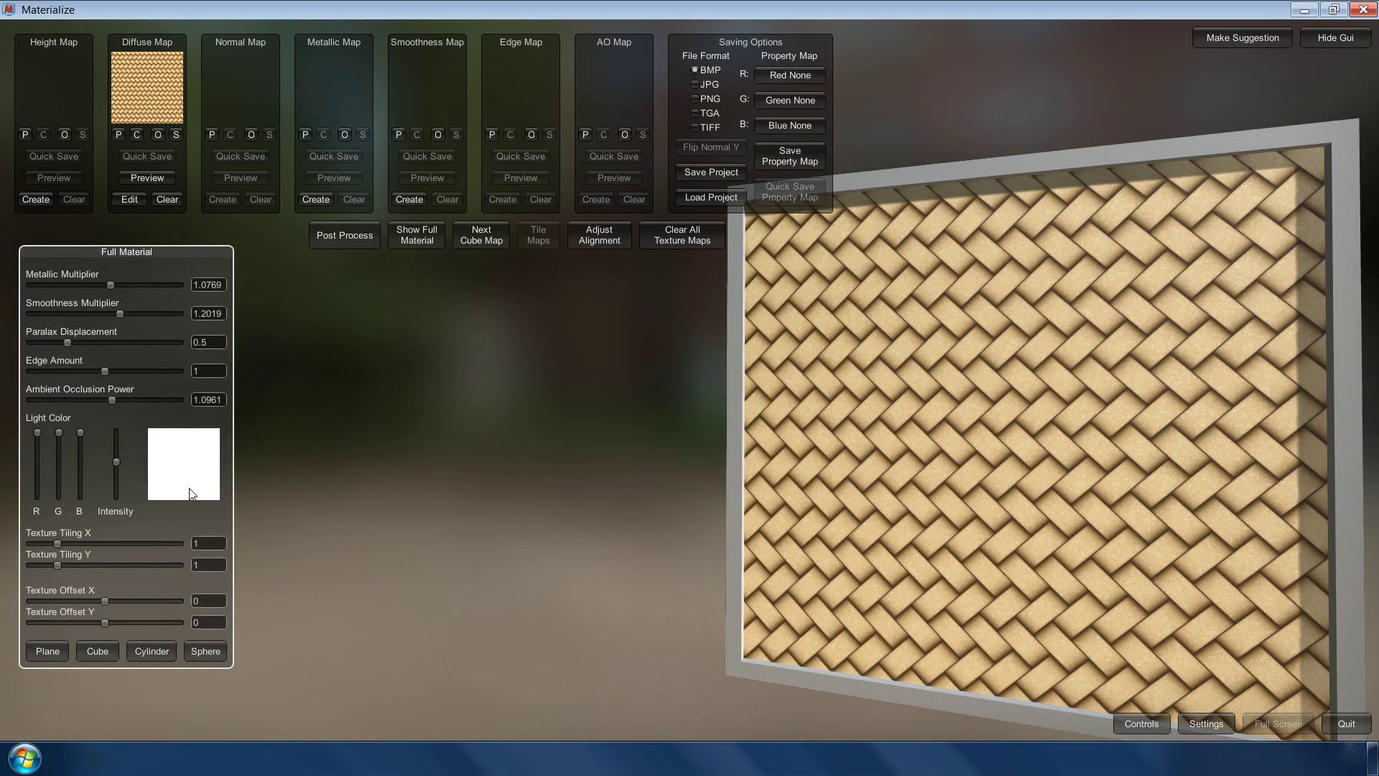
- Reset metallic and smoothness strengths to 1, then preview on cube, cylinder and sphere
drag(225, 285, 169, 285)
text(1.20)
text(1)
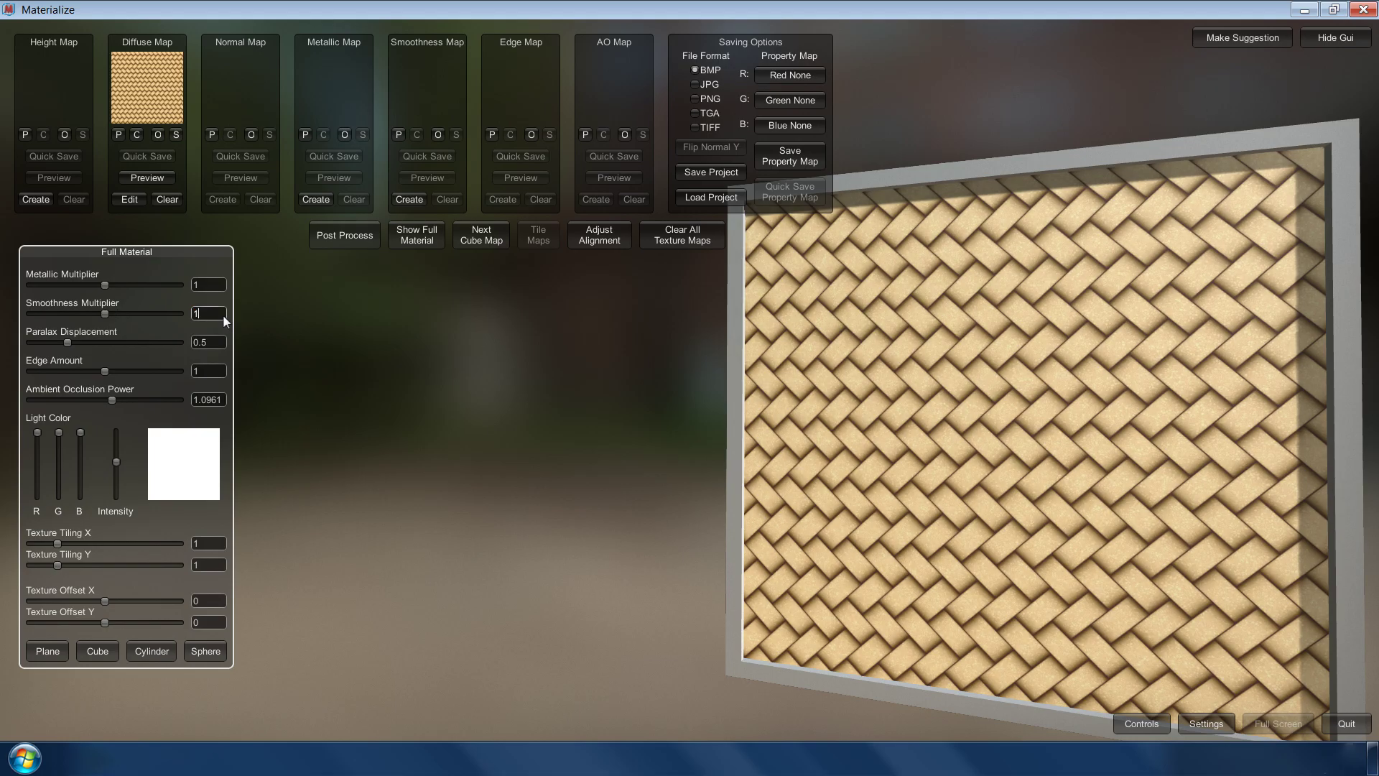
drag(220, 401, 144, 396)
text(1)
click(98, 651)
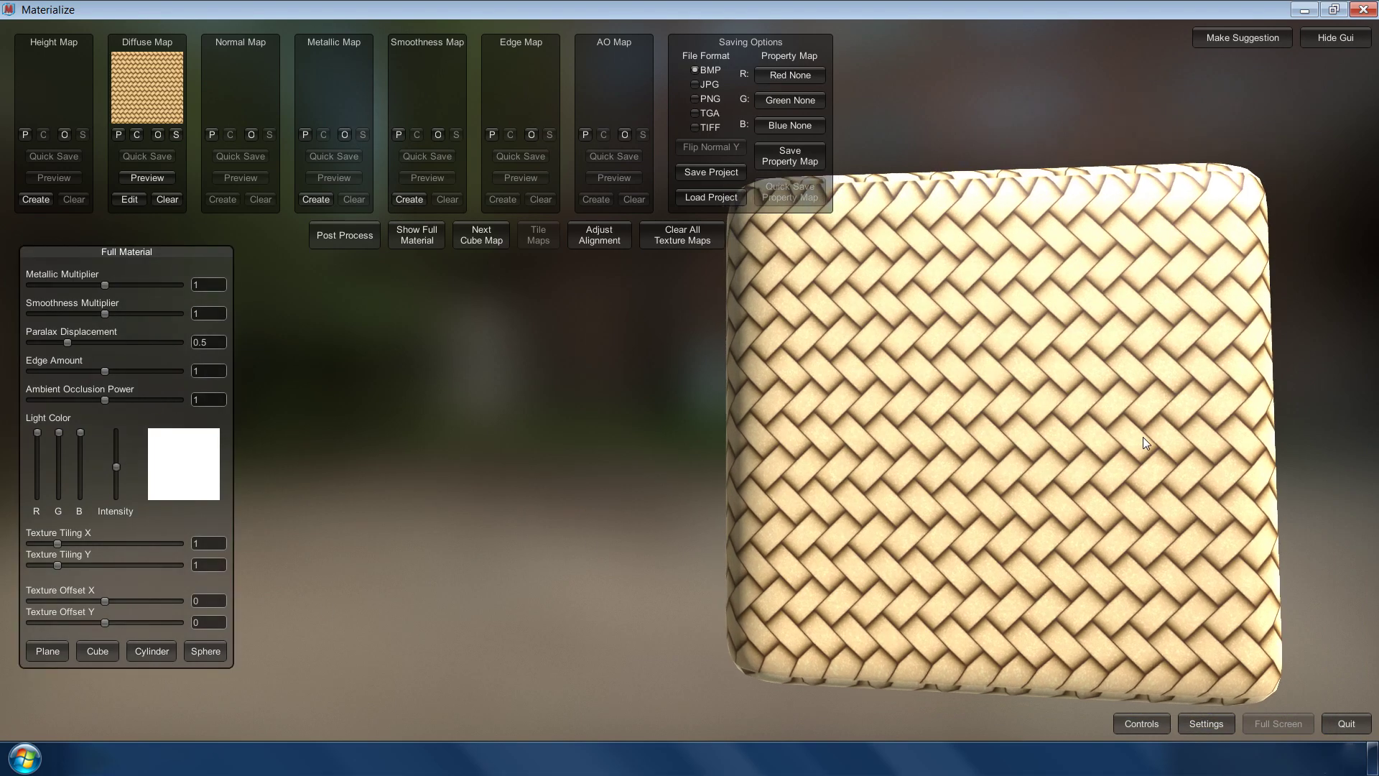
click(153, 651)
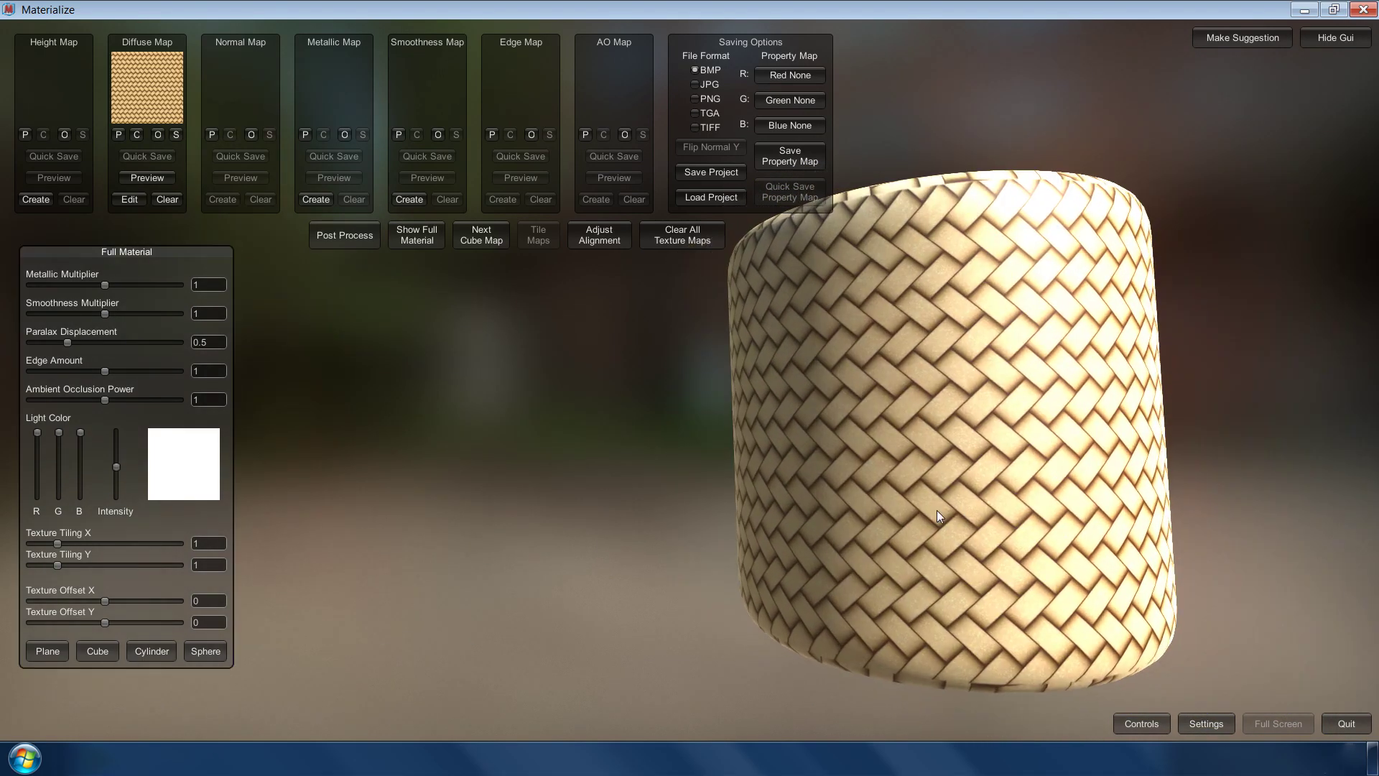
click(204, 651)
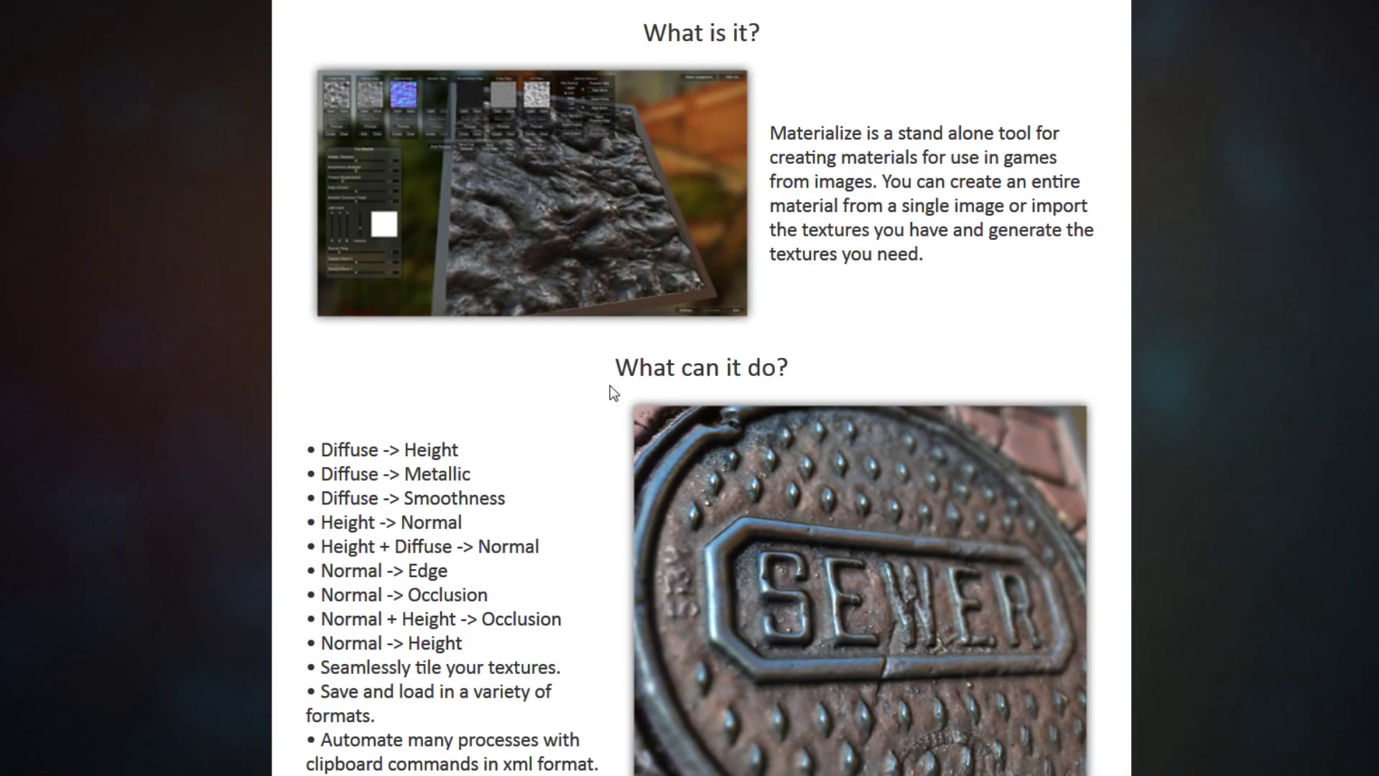
scroll(610, 389, down, 2)
scroll(603, 355, down, 3)
scroll(583, 318, up, 1)
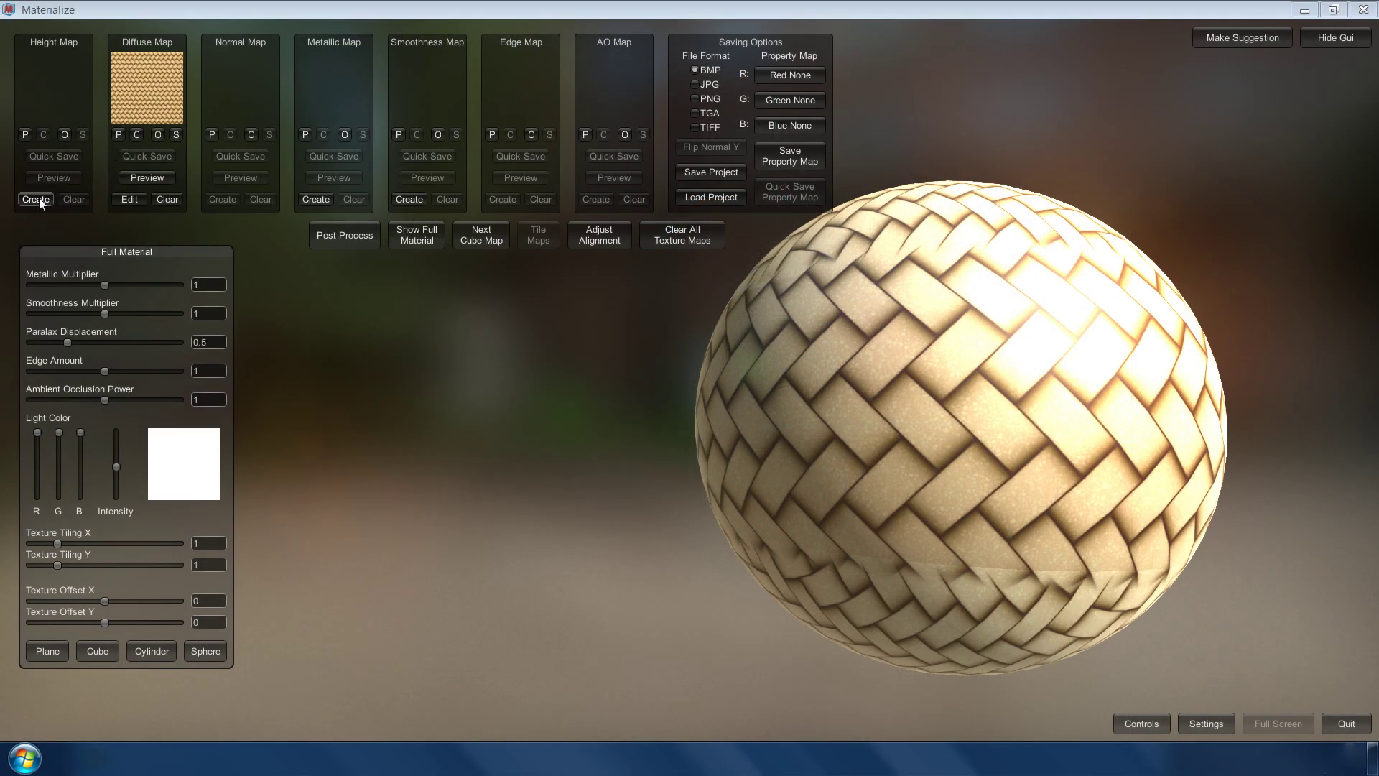
- Generate a height map from the diffuse, trying the Details and contrast presets
click(36, 199)
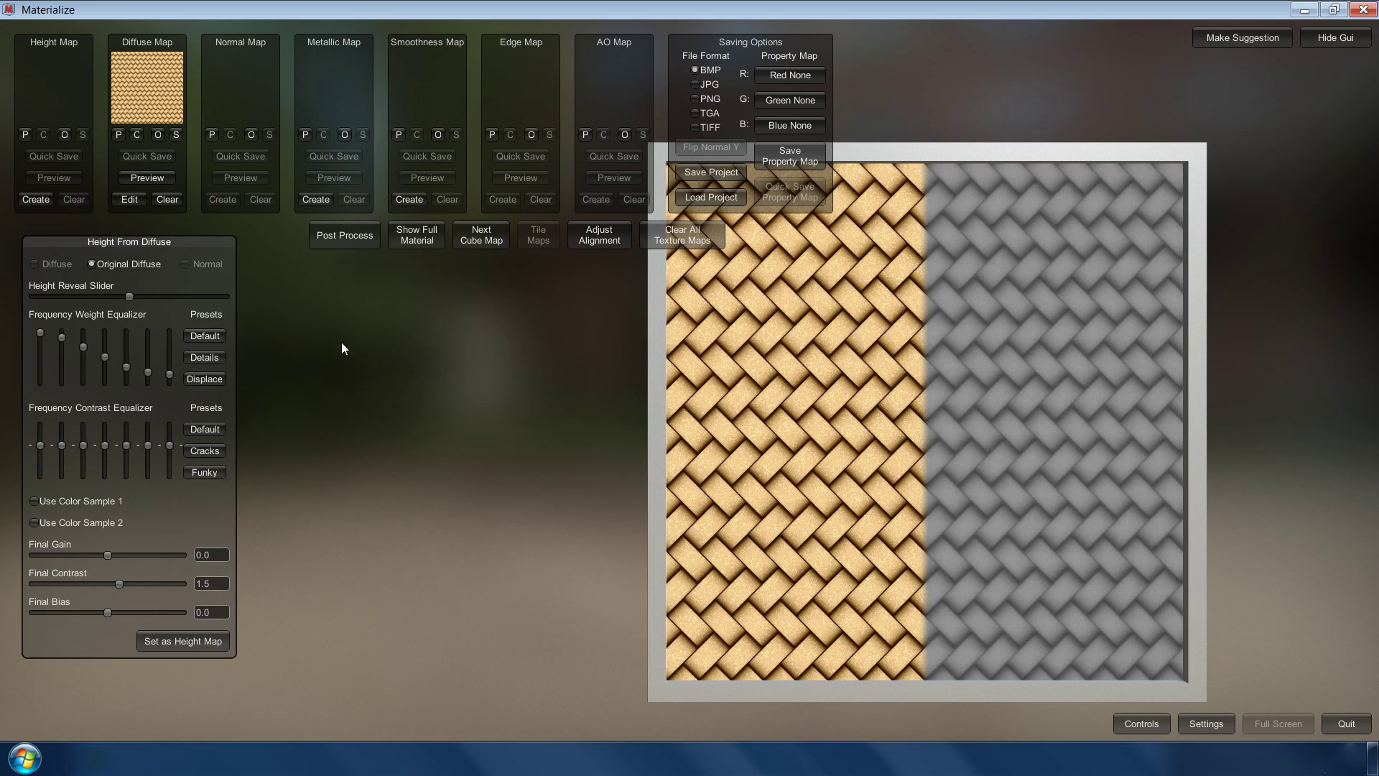
mouse_move(125, 296)
mouse_down()
mouse_move(138, 307)
mouse_move(98, 308)
mouse_move(131, 311)
mouse_up()
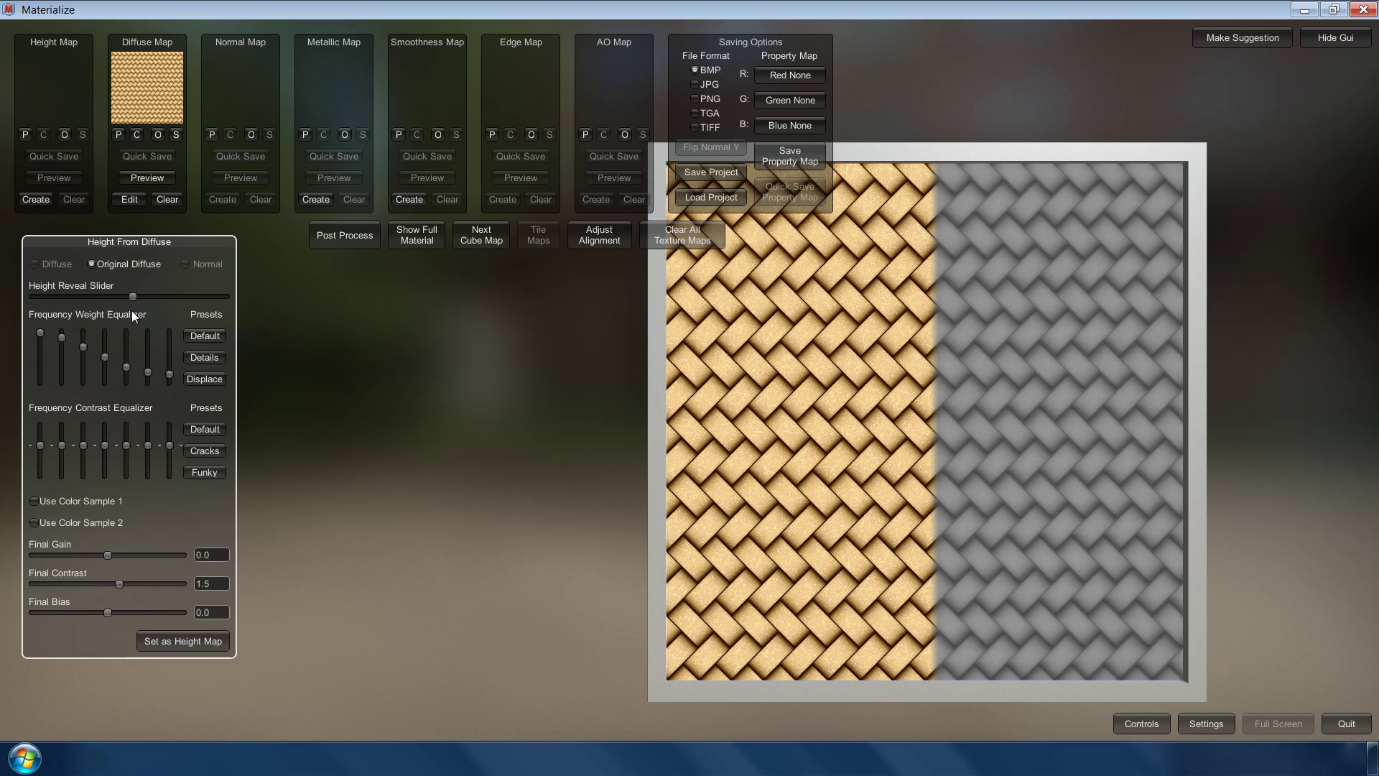
click(217, 354)
click(213, 379)
click(210, 443)
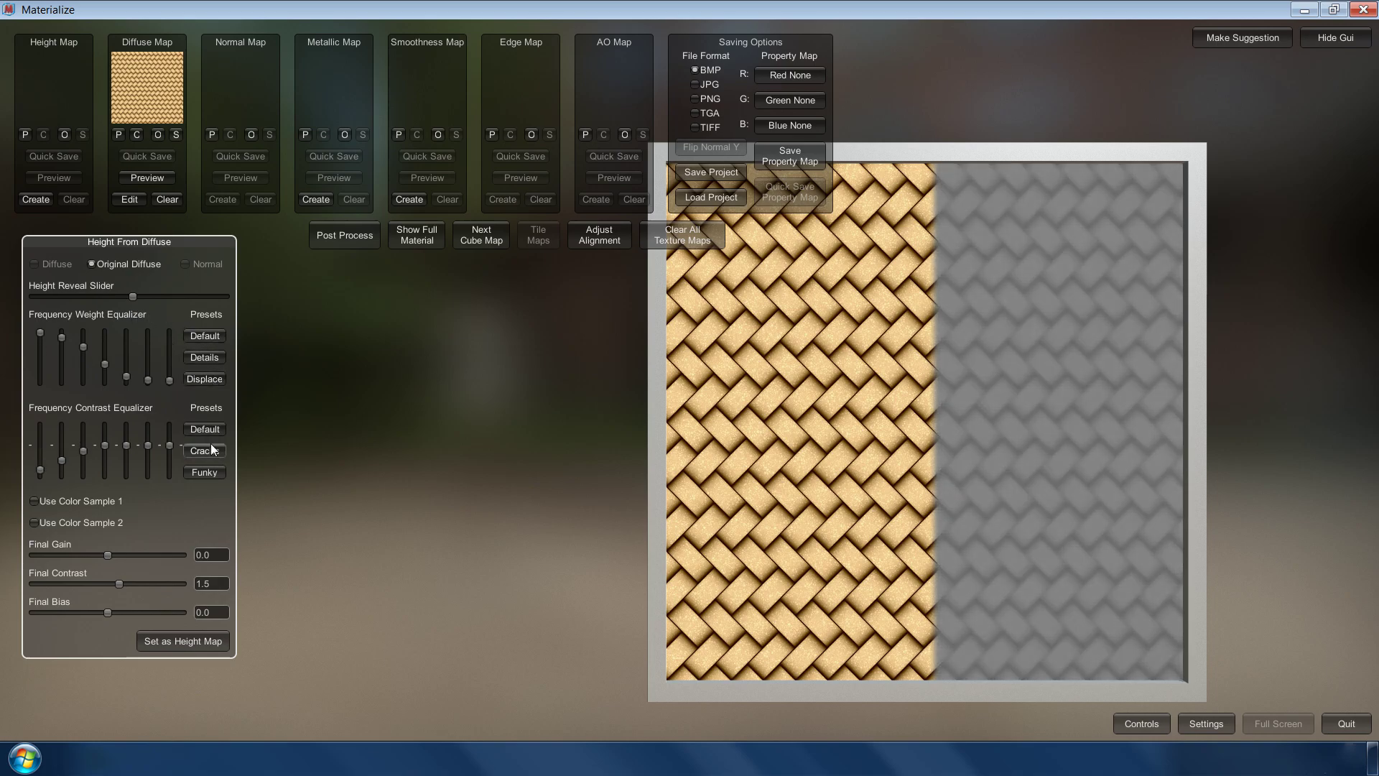
click(204, 357)
click(204, 472)
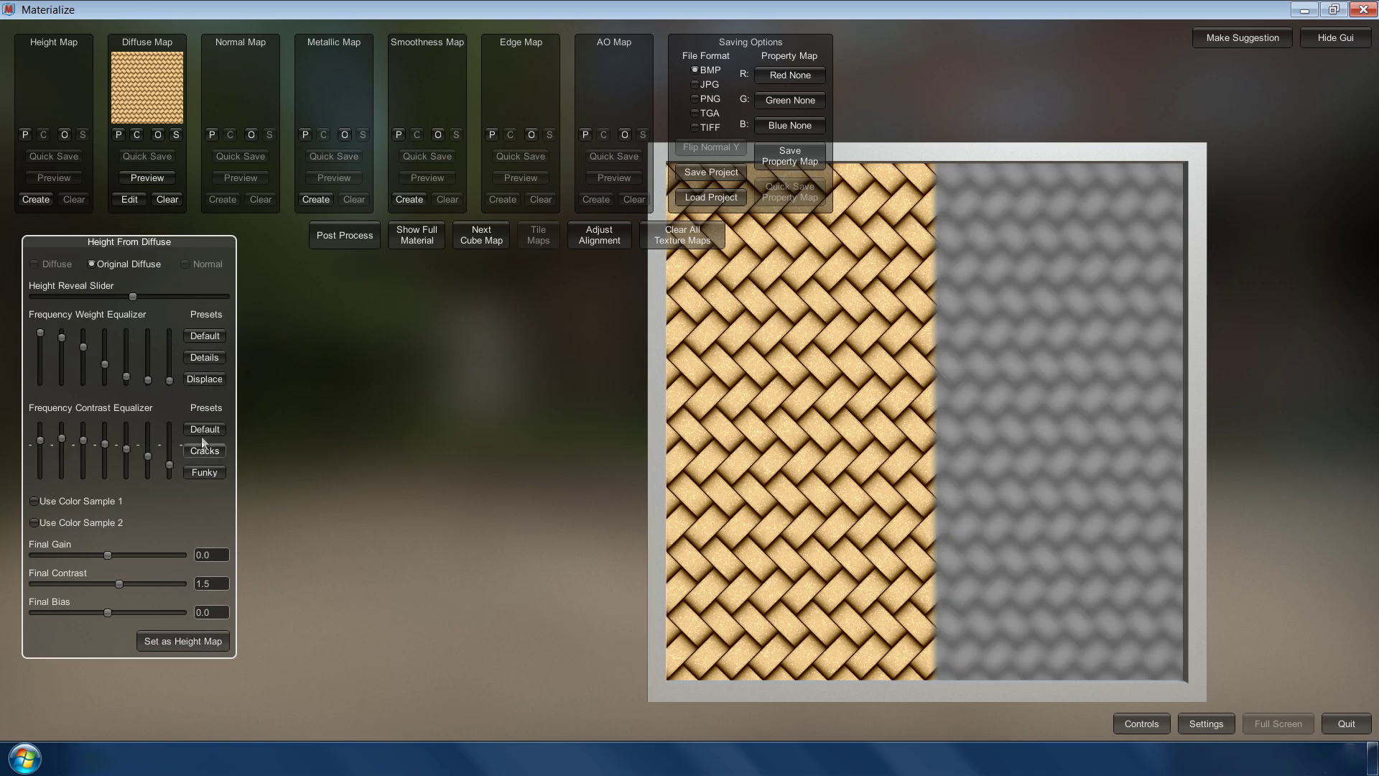
click(203, 356)
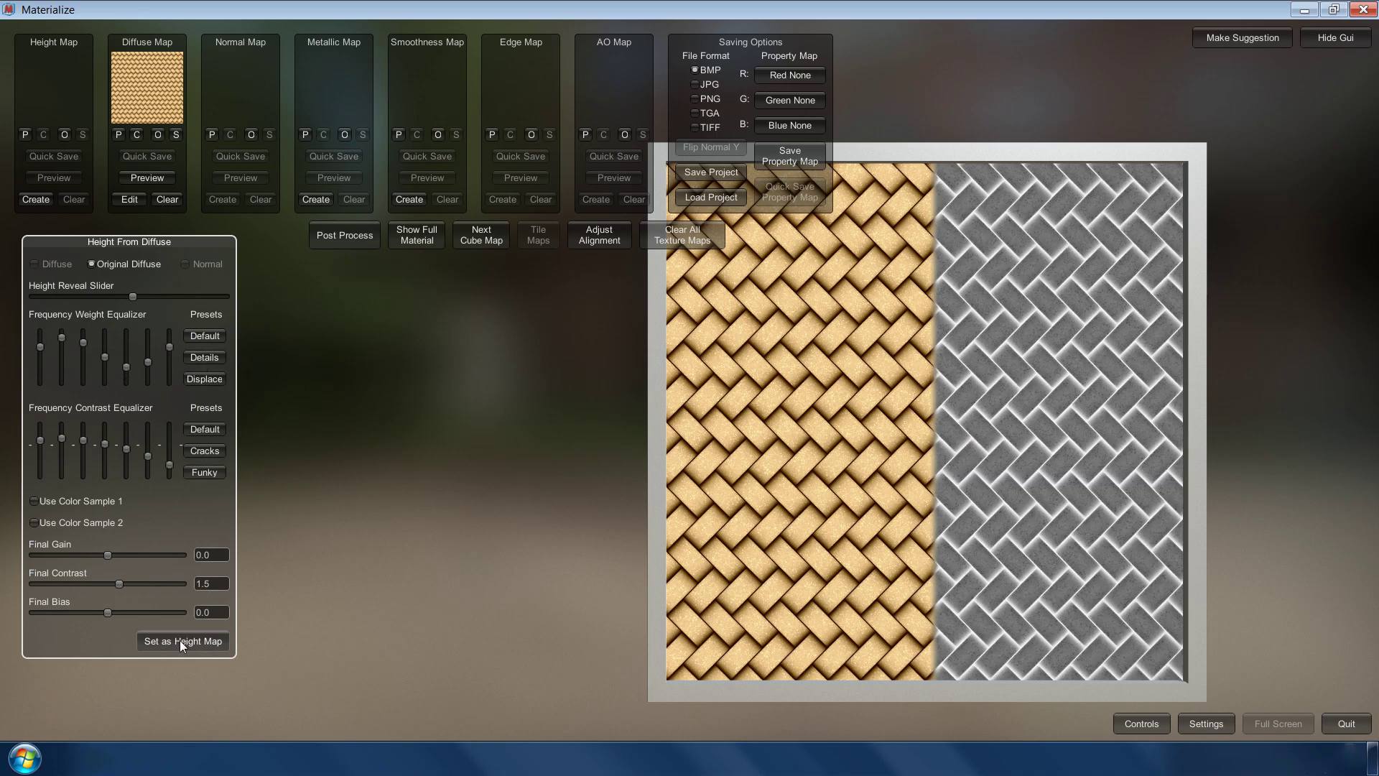
- Set the generated result as the height map and view it on the sphere
click(181, 640)
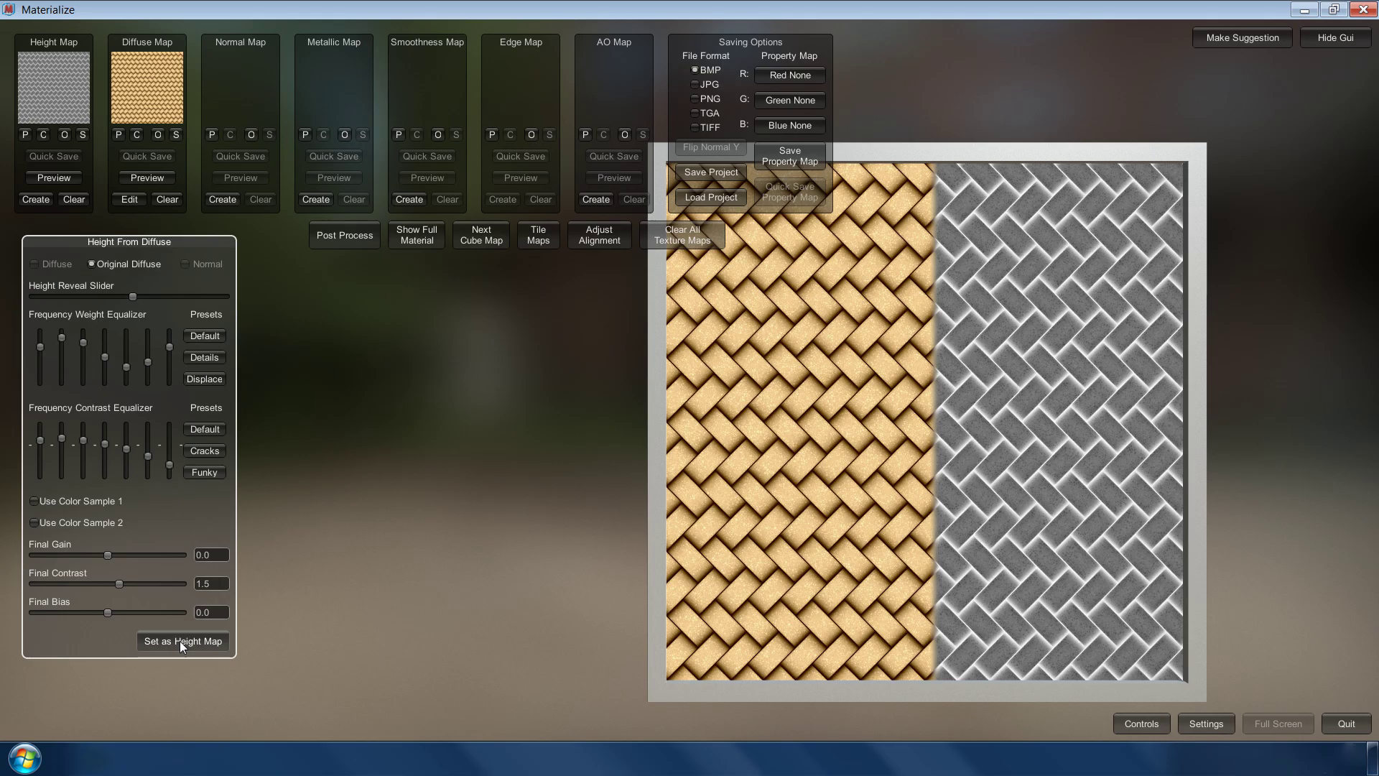
click(417, 240)
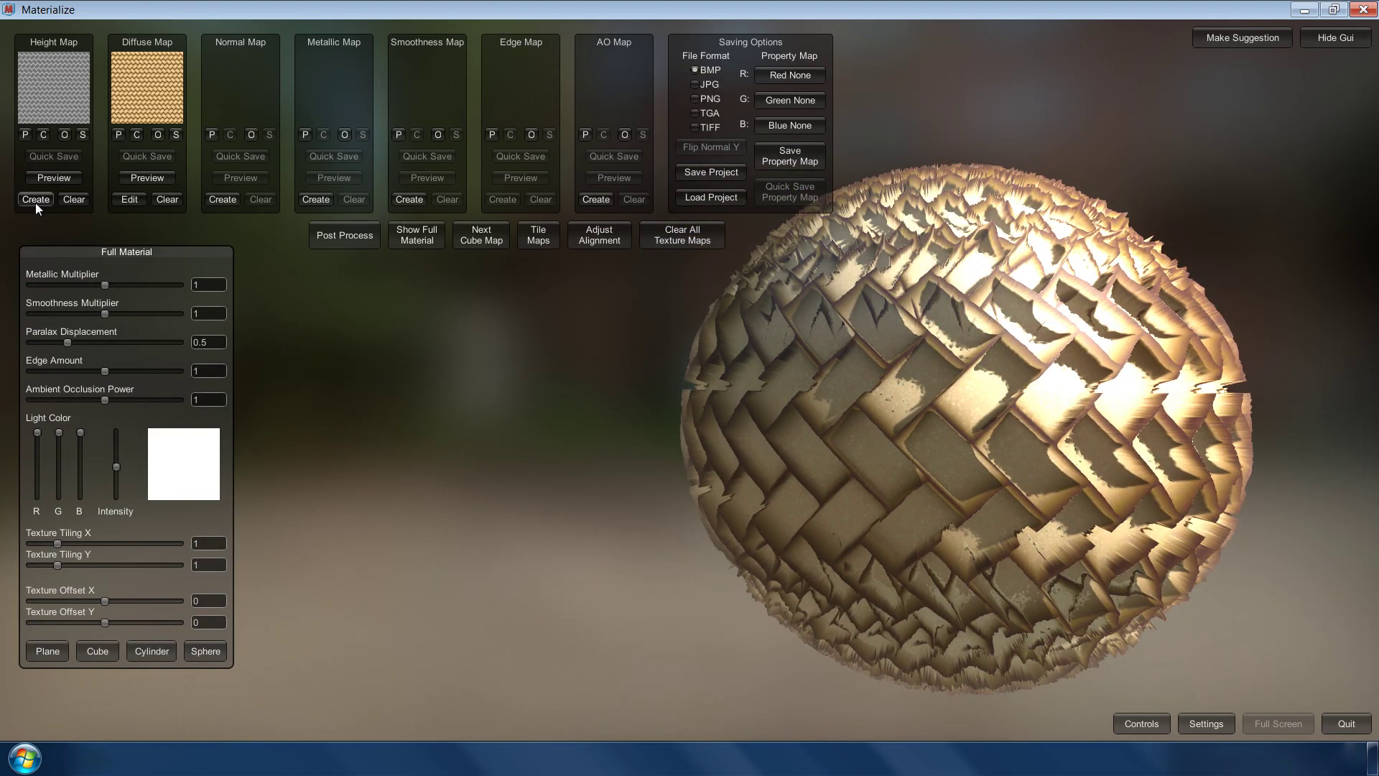
click(36, 200)
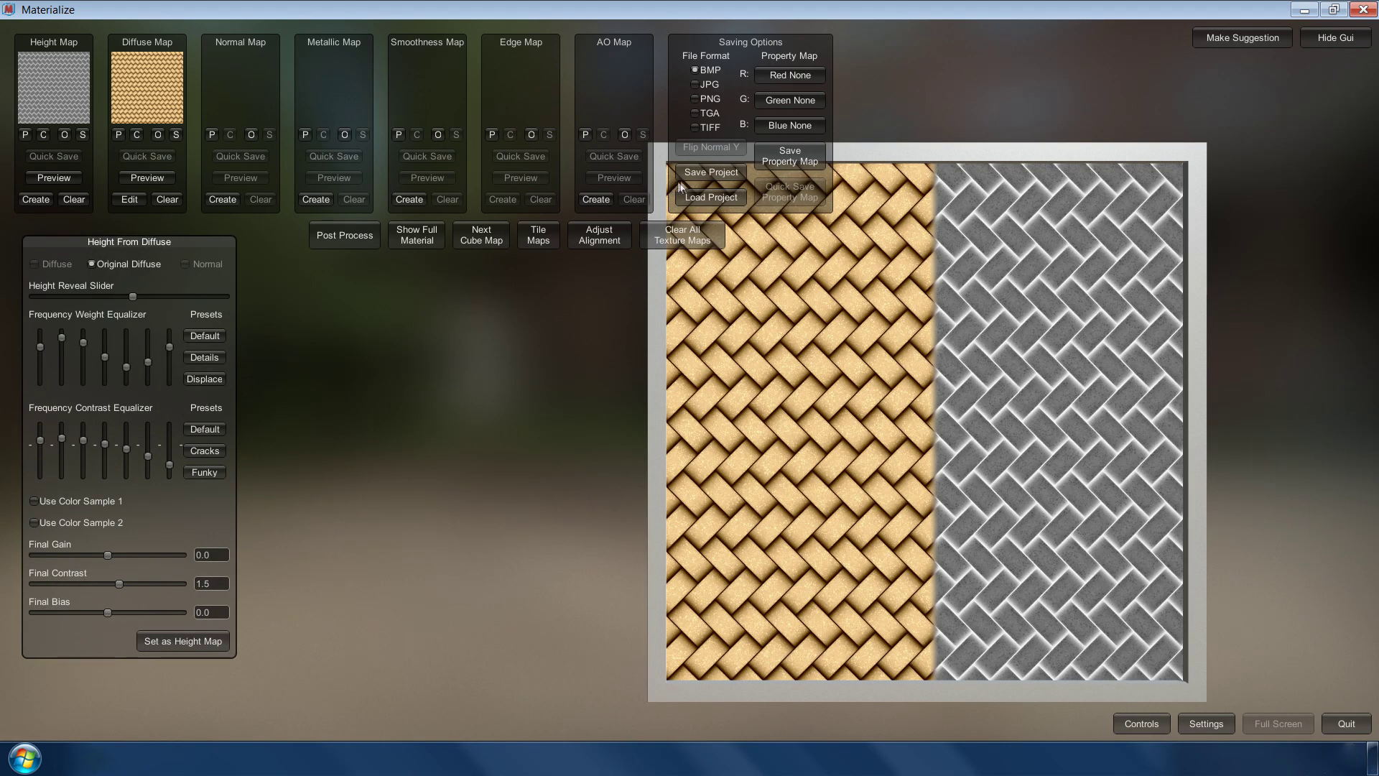
- Reset to the default preset, lower Final Contrast for high contrast, and set as height map
click(701, 176)
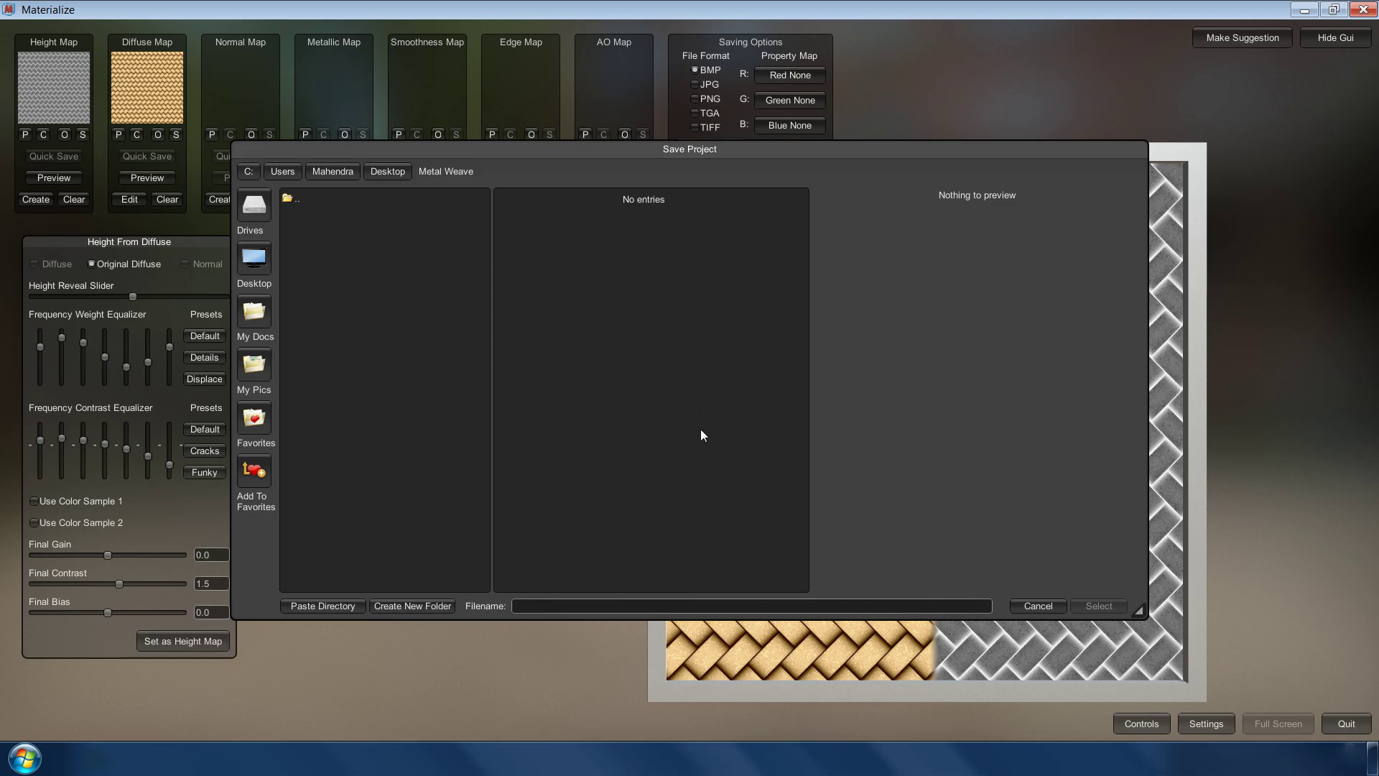
click(1038, 605)
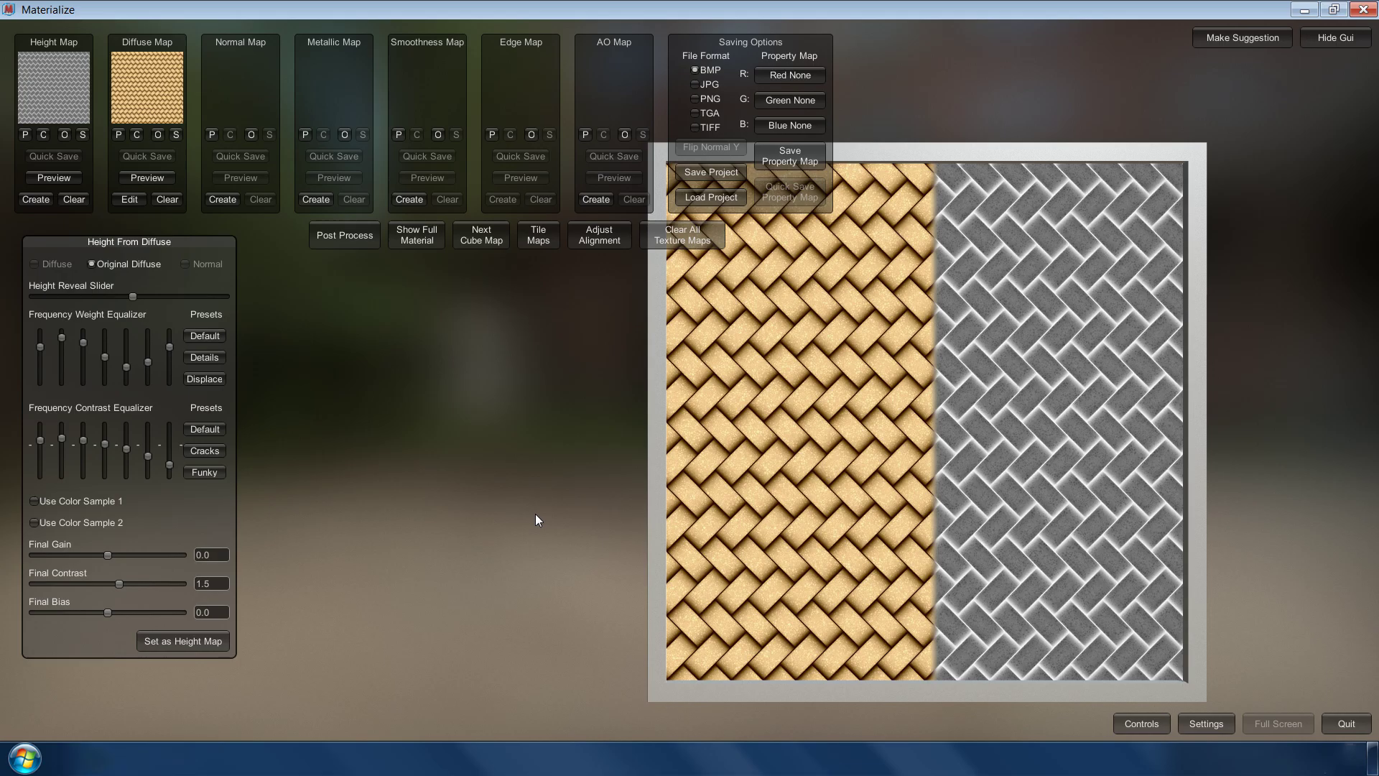
click(196, 359)
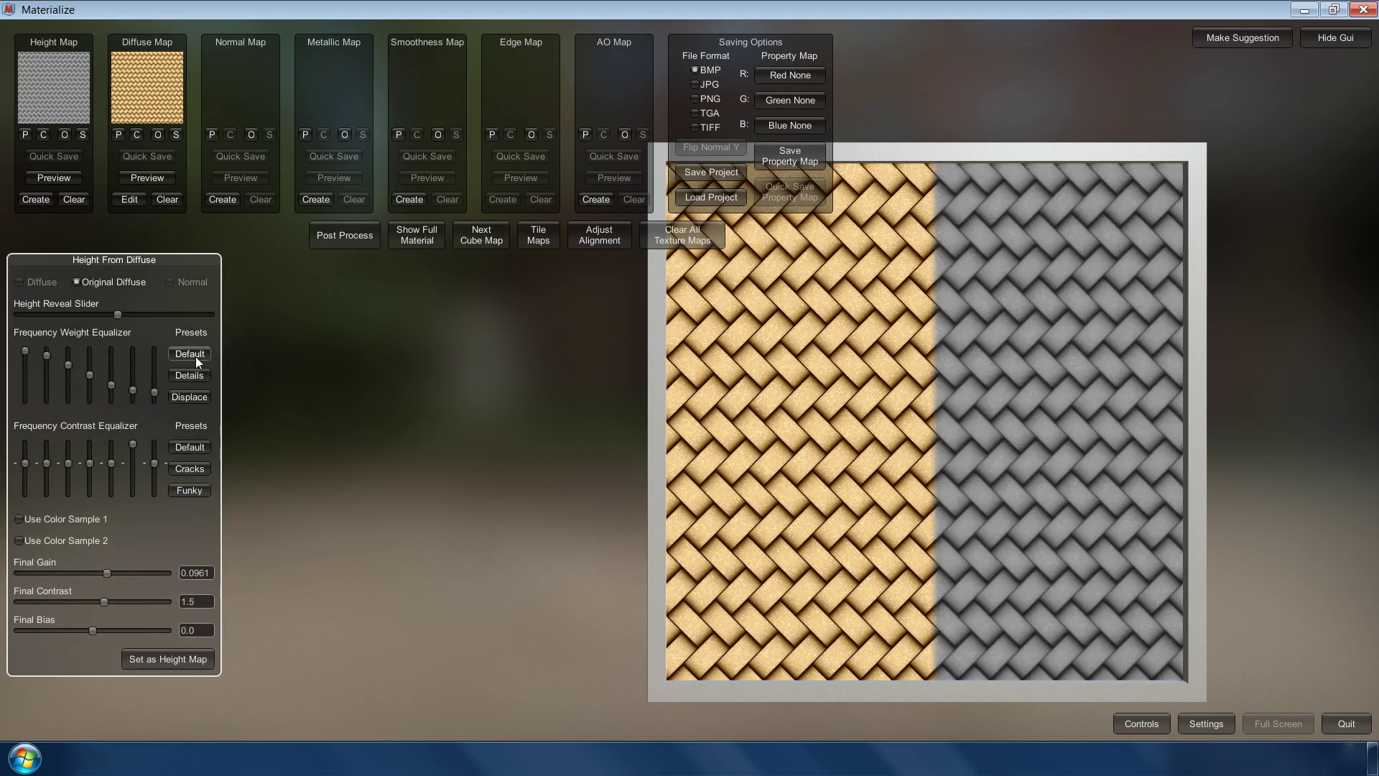
drag(103, 601, 61, 599)
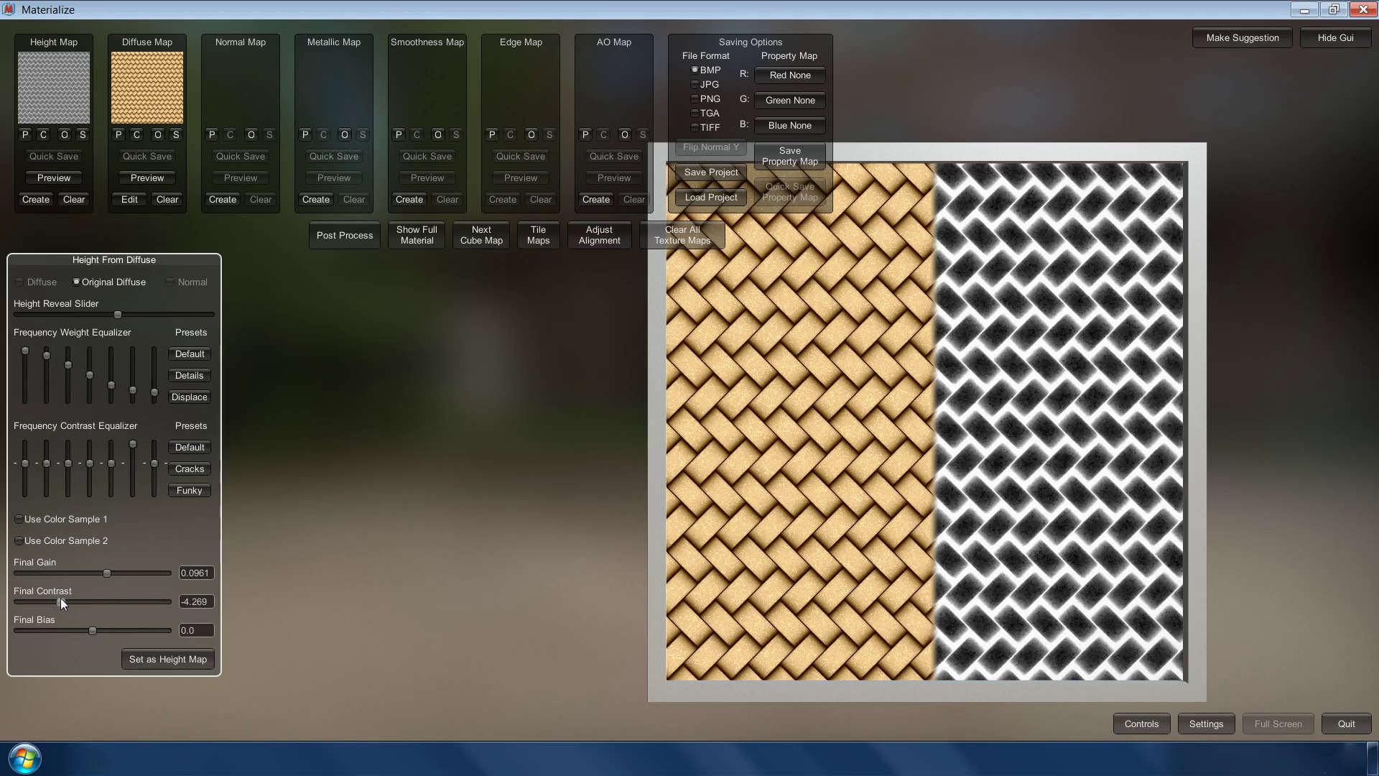
click(189, 658)
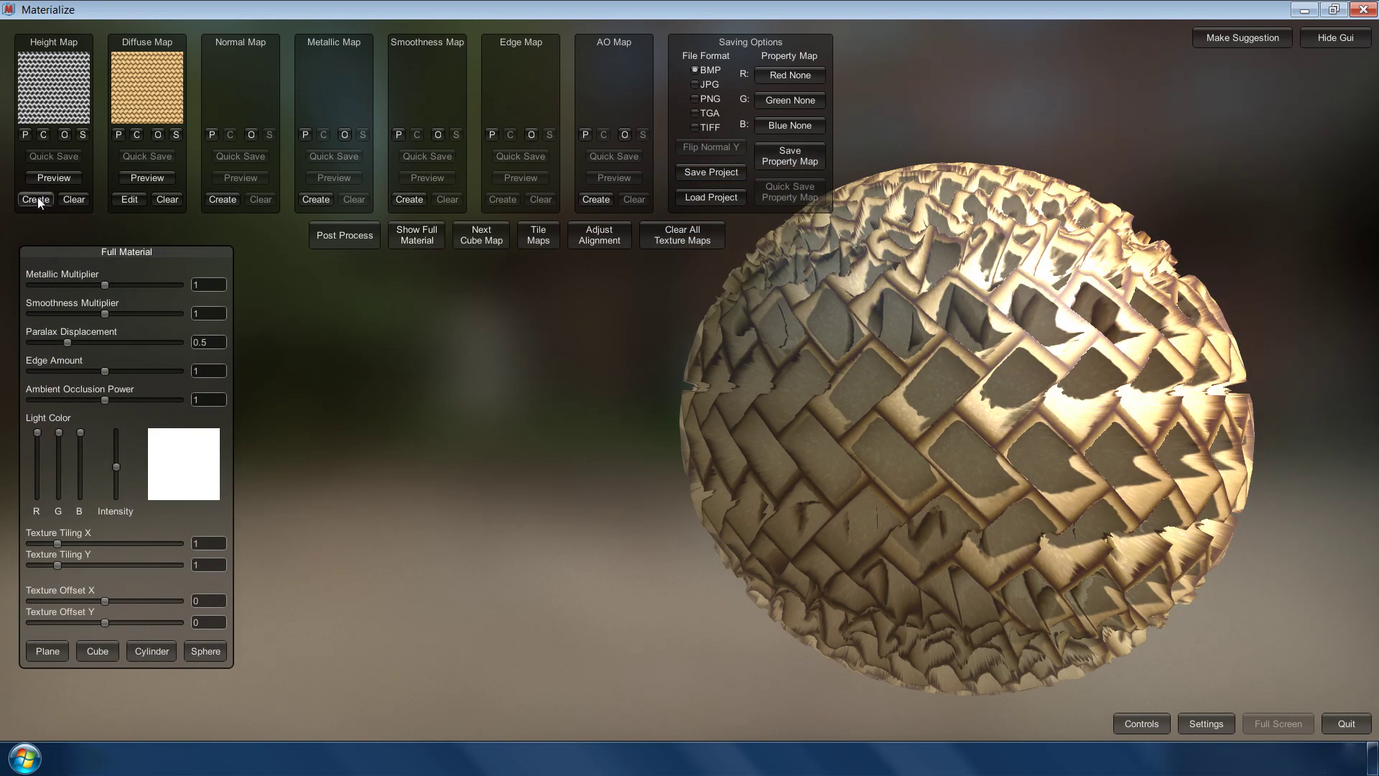
click(35, 199)
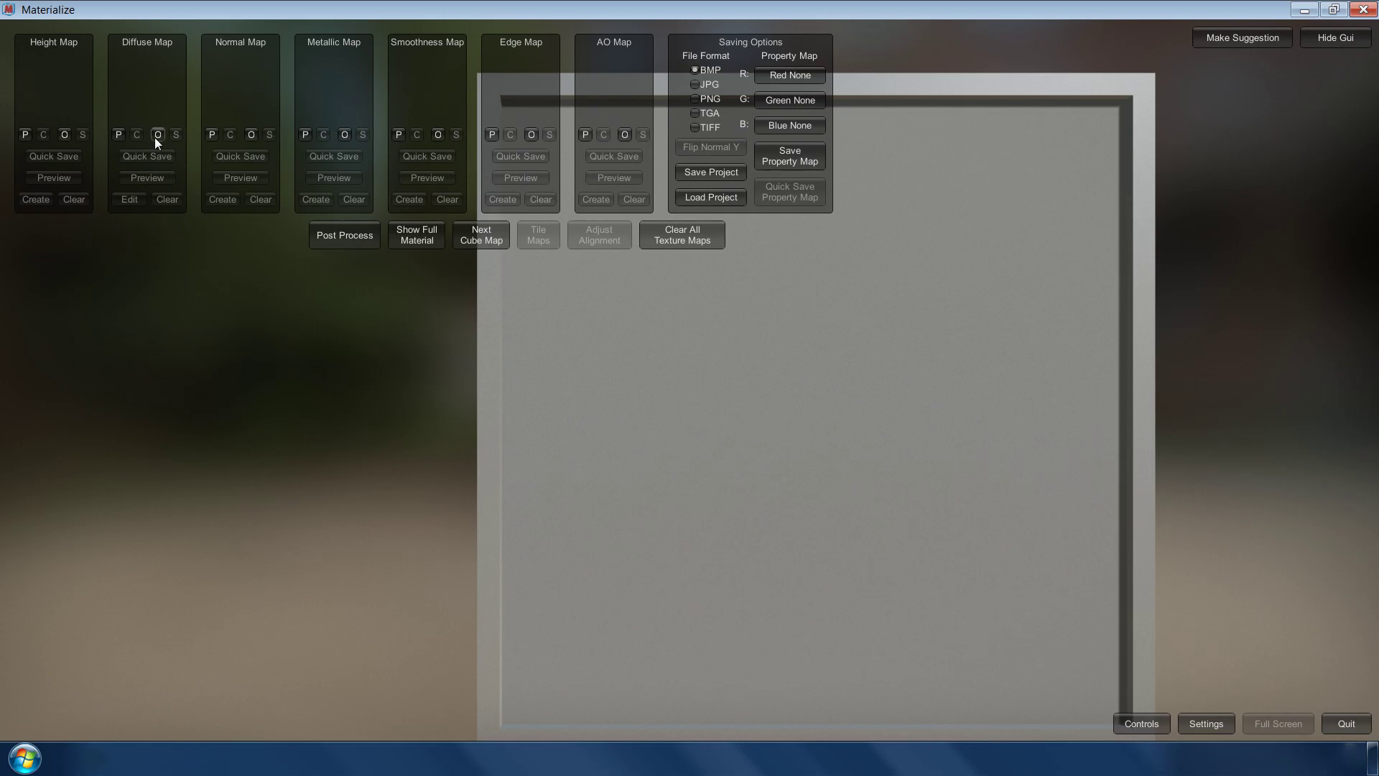
- Load Height Sample.jpg as diffuse, paste it into the height map, and show the full material
click(157, 136)
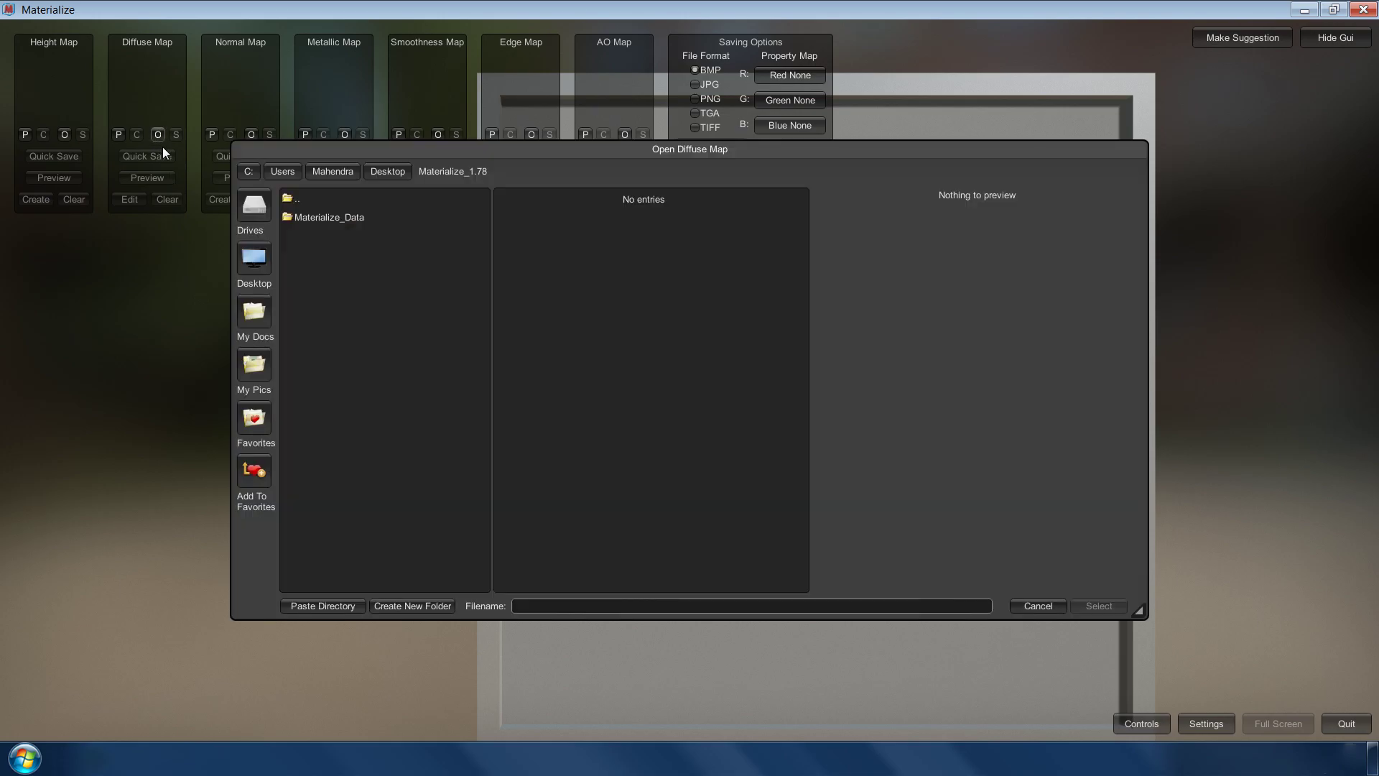
click(592, 258)
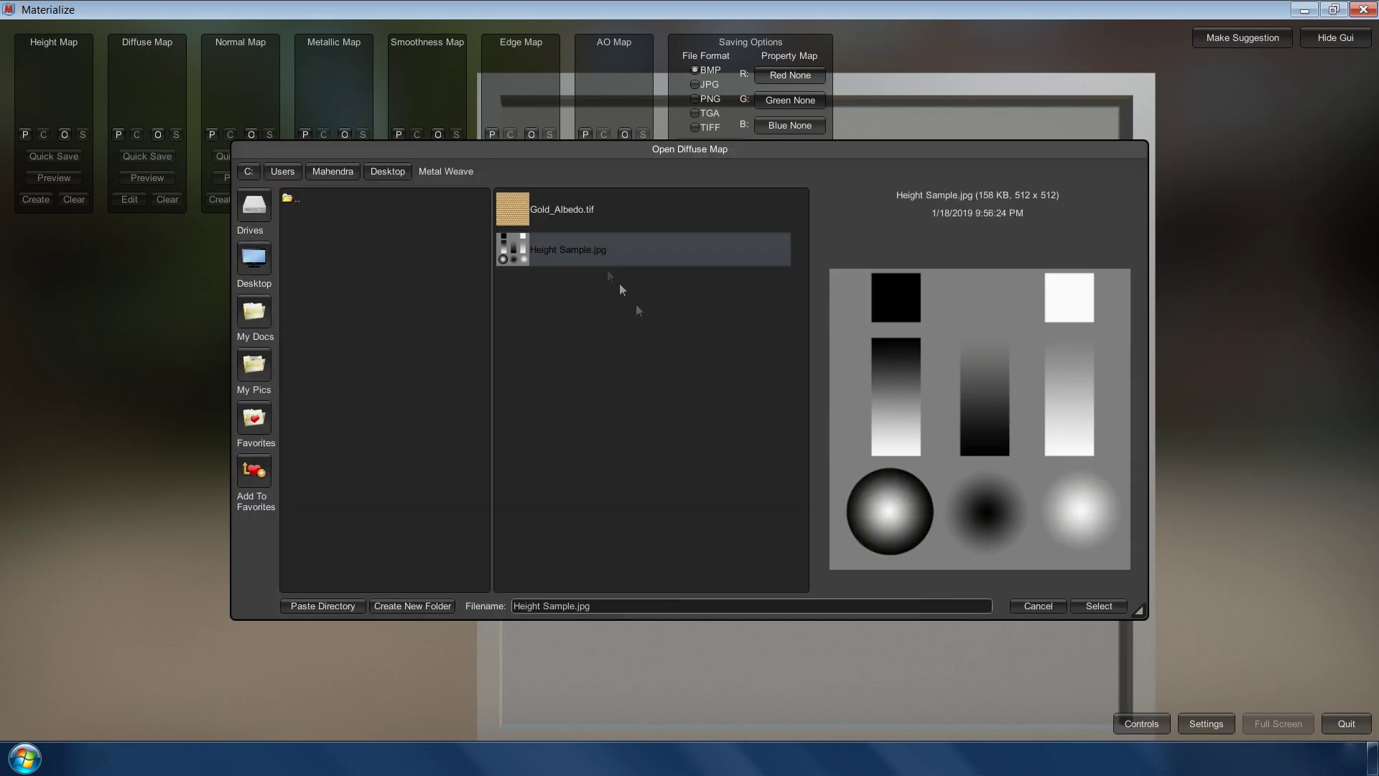
click(1099, 608)
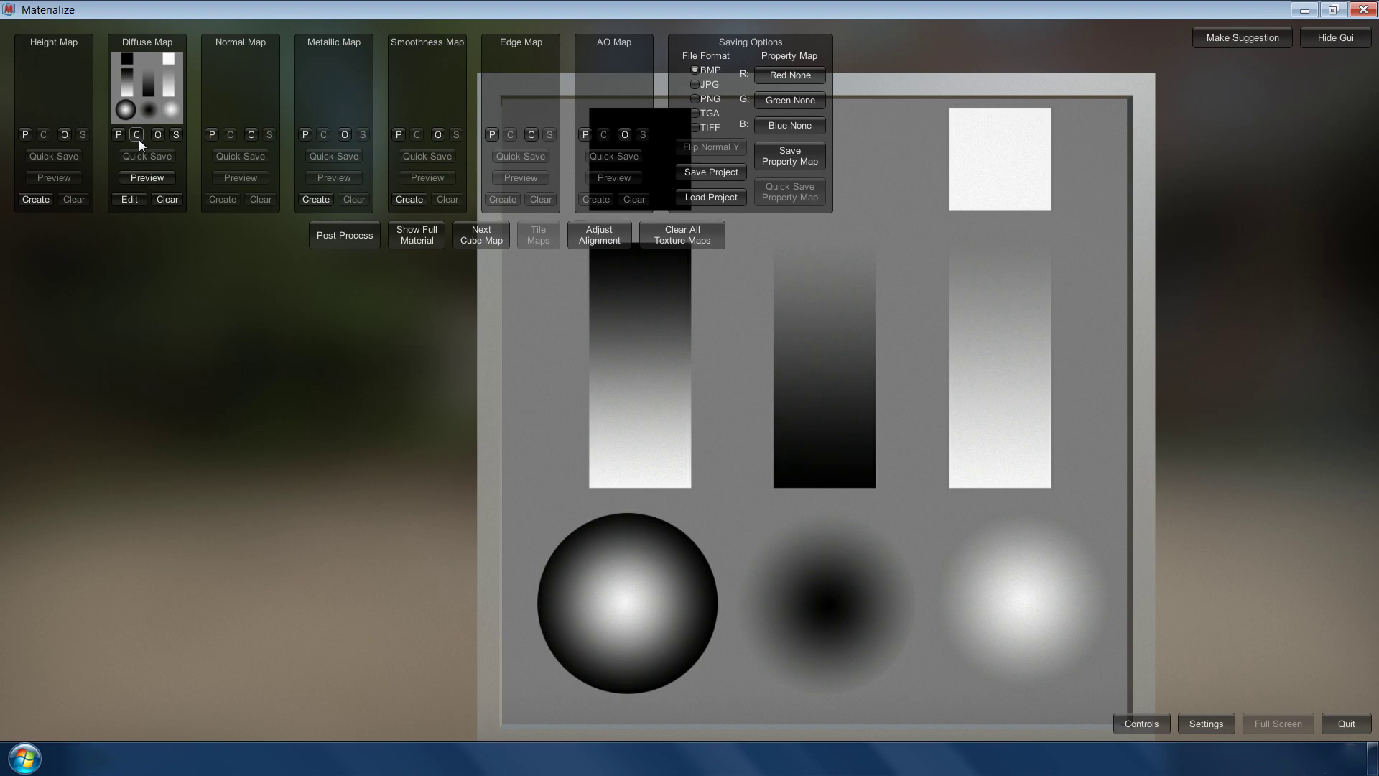
click(26, 136)
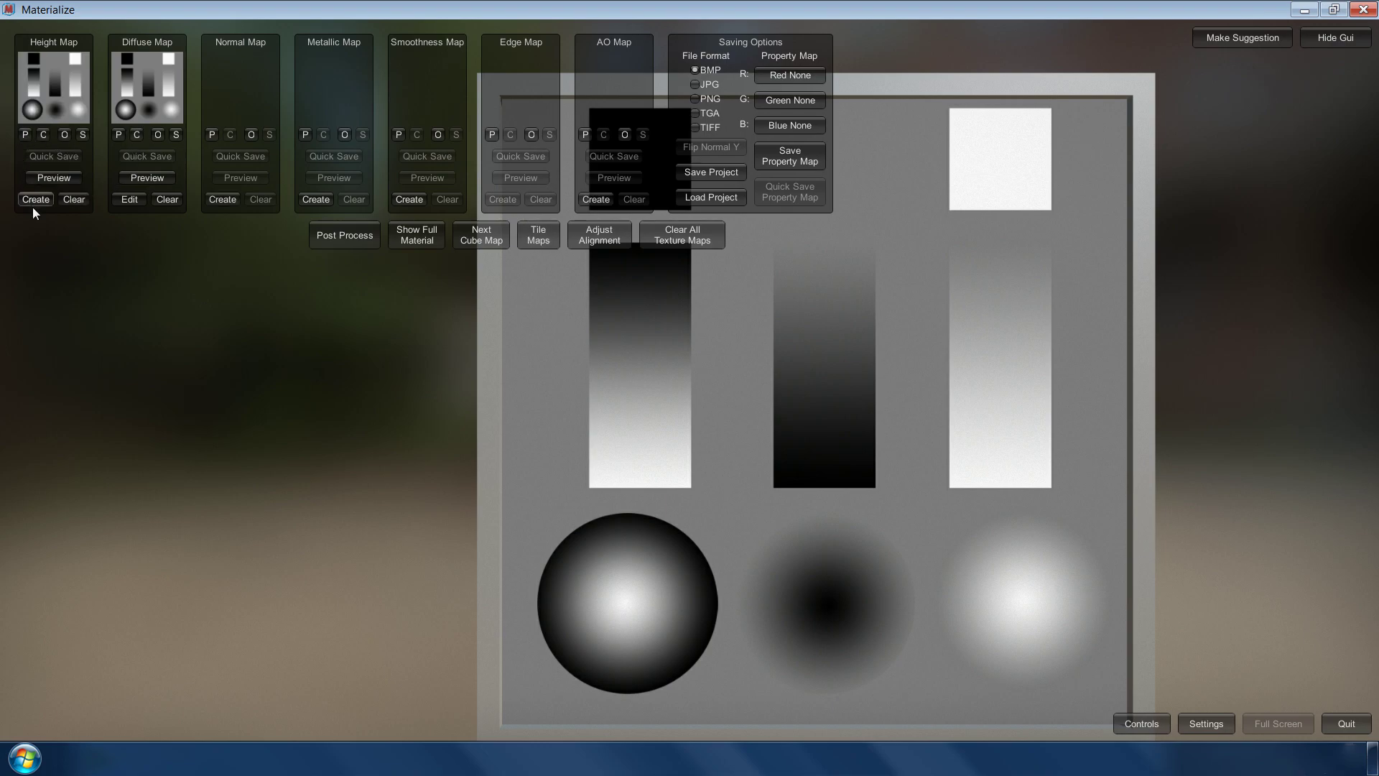
click(408, 242)
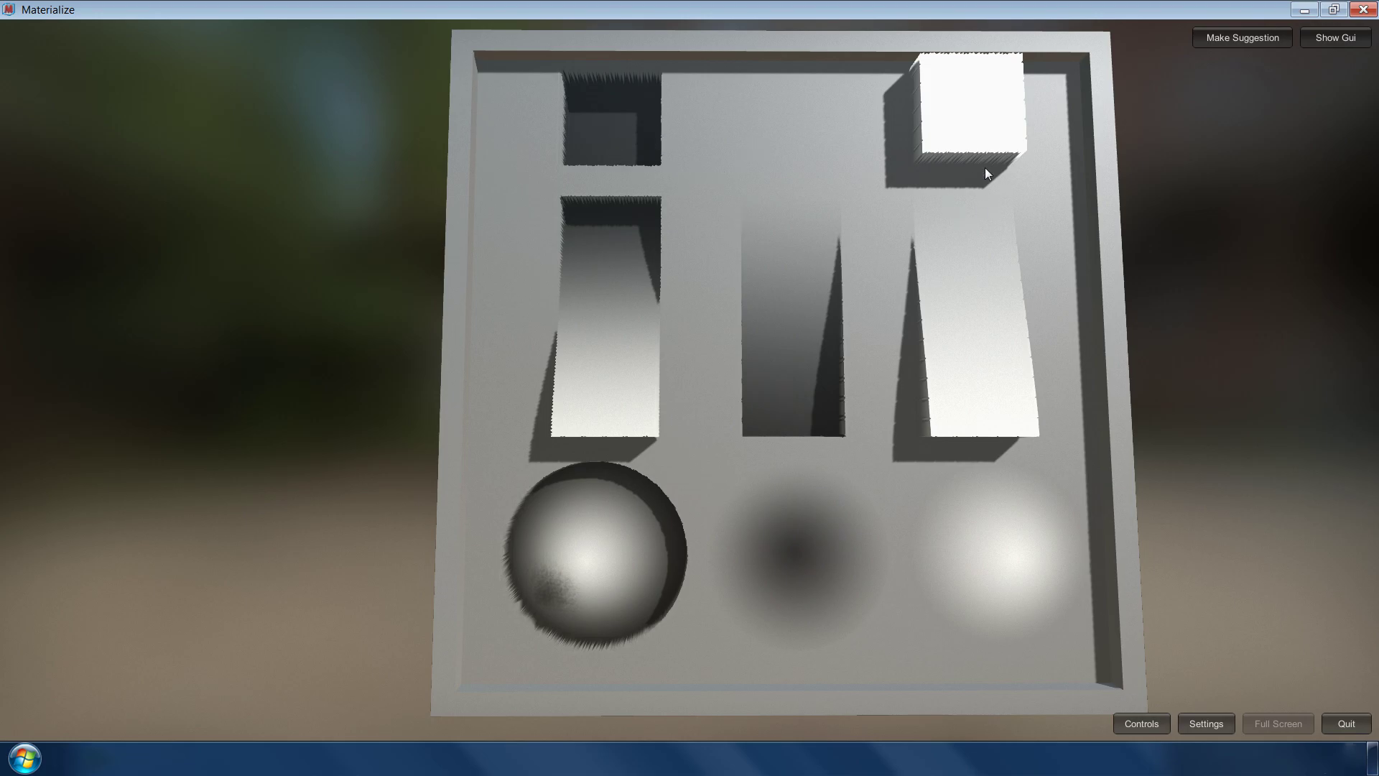
- Rotate the Height Sample relief to an edge-on view, then back to a tilted front view
mouse_move(839, 280)
mouse_down()
mouse_move(823, 186)
mouse_move(979, 301)
mouse_move(589, 169)
mouse_move(655, 384)
mouse_up()
mouse_move(885, 377)
mouse_down()
mouse_move(736, 400)
mouse_move(719, 488)
mouse_move(686, 437)
mouse_move(650, 428)
mouse_move(704, 351)
mouse_move(714, 299)
mouse_move(804, 456)
mouse_move(600, 470)
mouse_move(866, 550)
mouse_move(909, 540)
mouse_move(745, 548)
mouse_move(764, 647)
mouse_move(778, 354)
mouse_move(800, 400)
mouse_move(819, 364)
mouse_move(850, 357)
mouse_up()
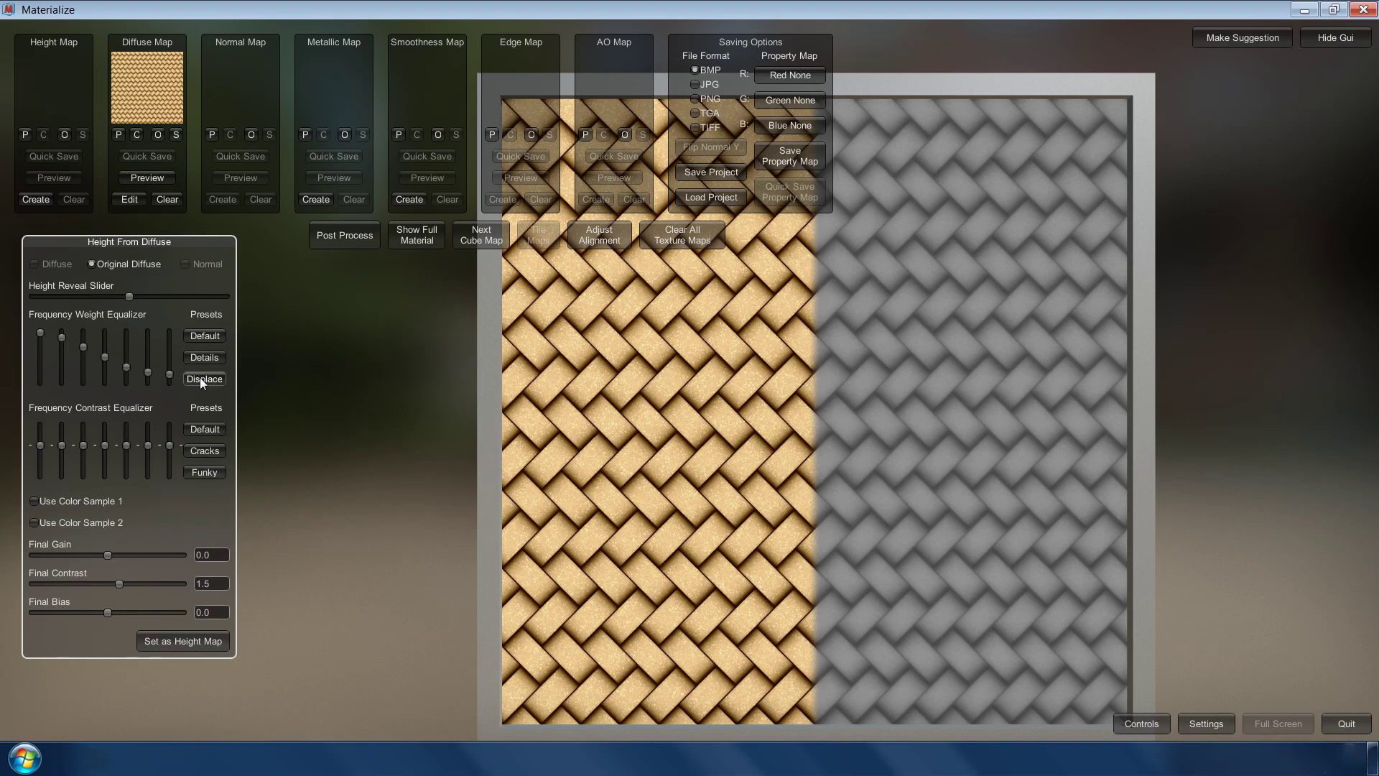
- Apply the Displace preset, raise Final Contrast, tweak frequency bands, and set as height map
click(200, 378)
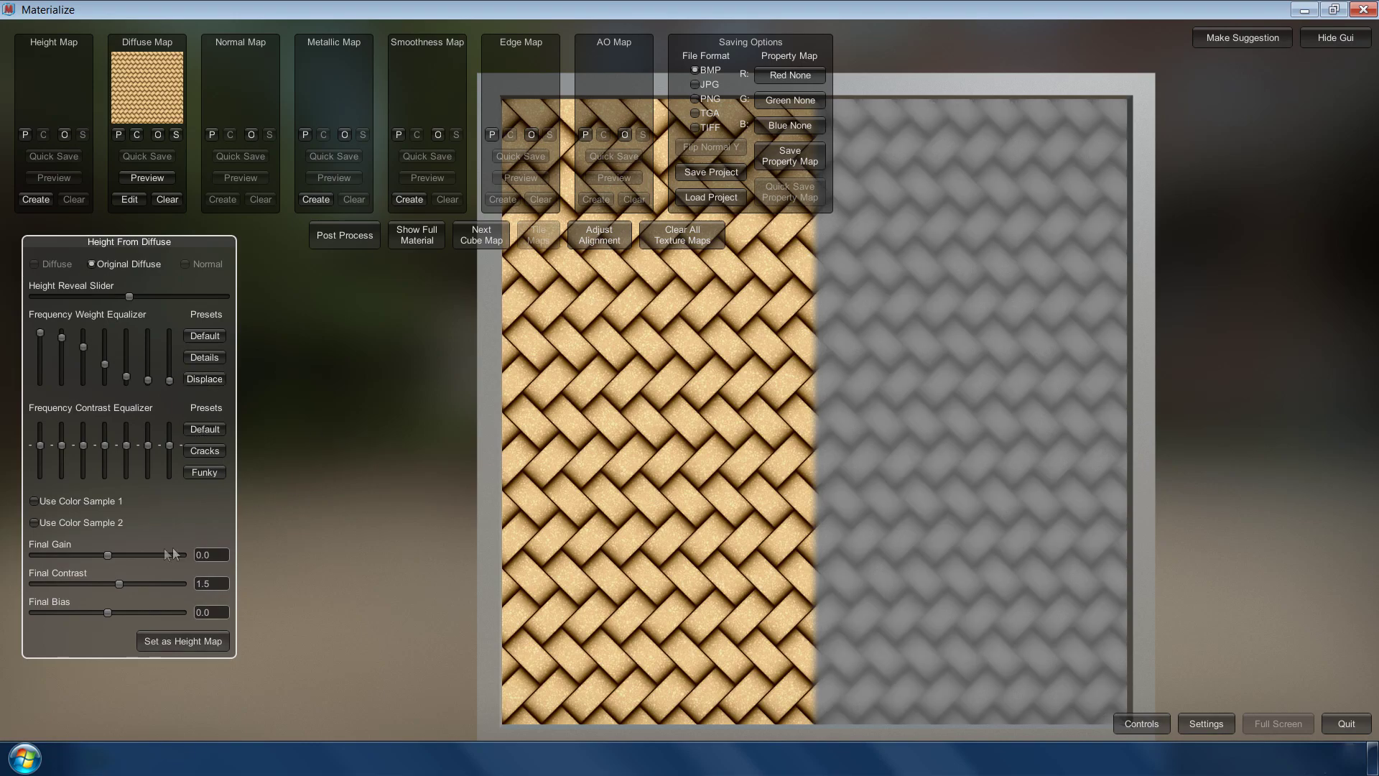
drag(118, 584, 150, 590)
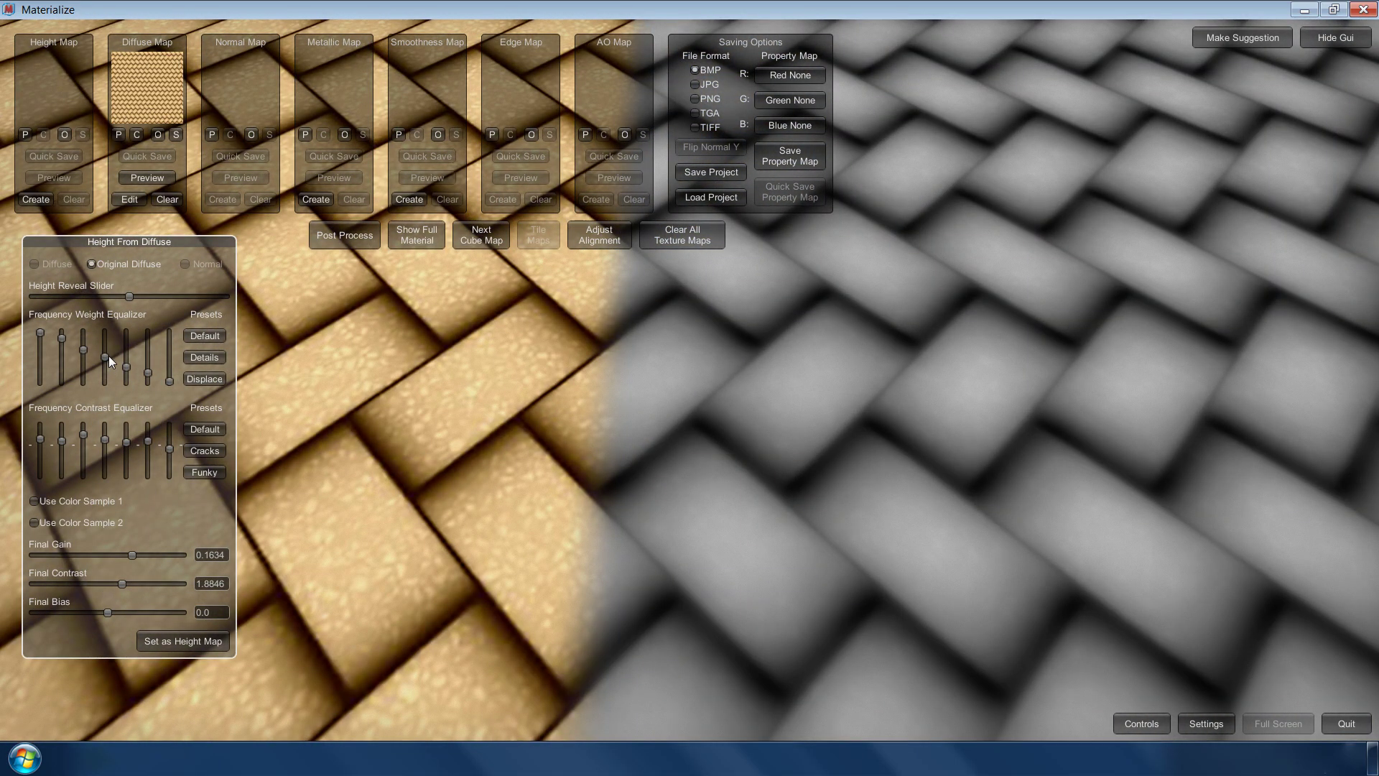
mouse_move(108, 350)
mouse_down()
mouse_move(109, 333)
mouse_move(88, 346)
mouse_up()
drag(89, 436, 90, 429)
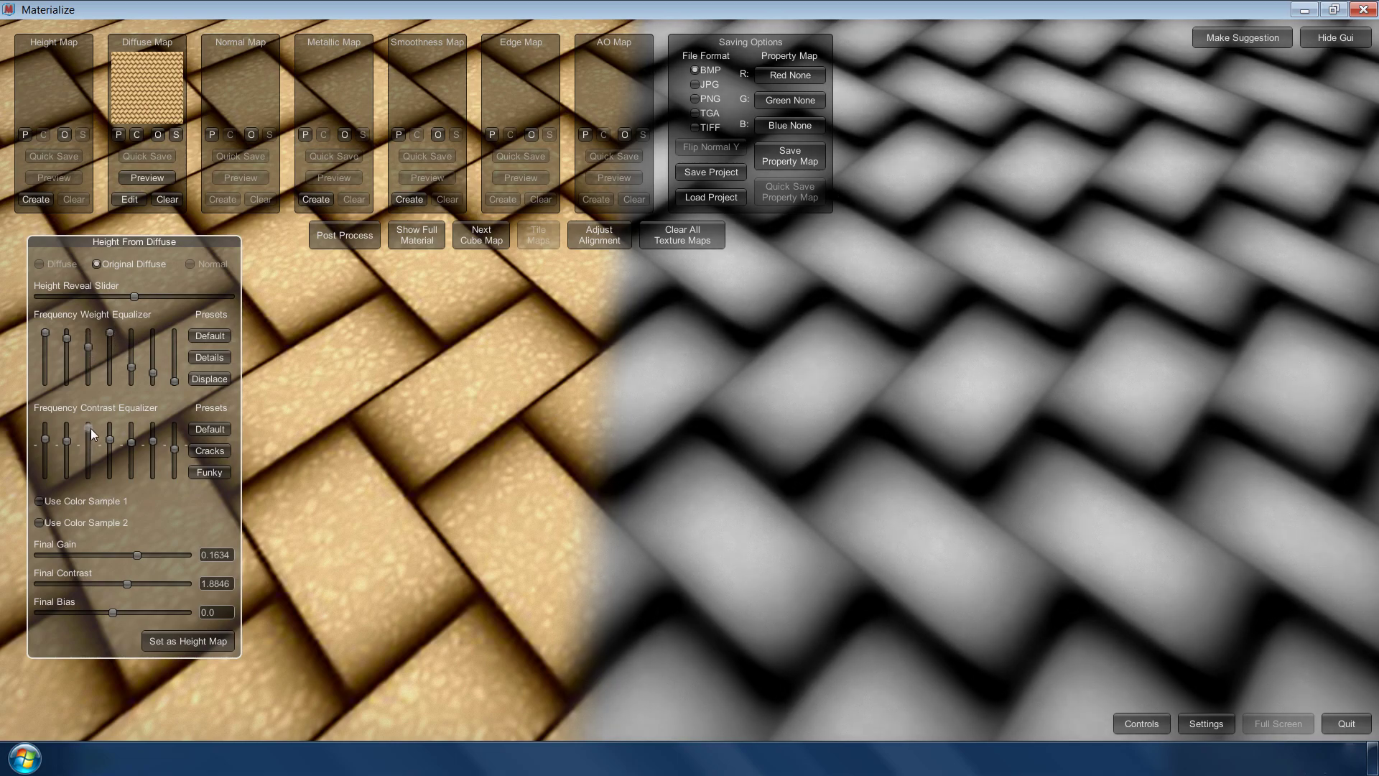
click(189, 641)
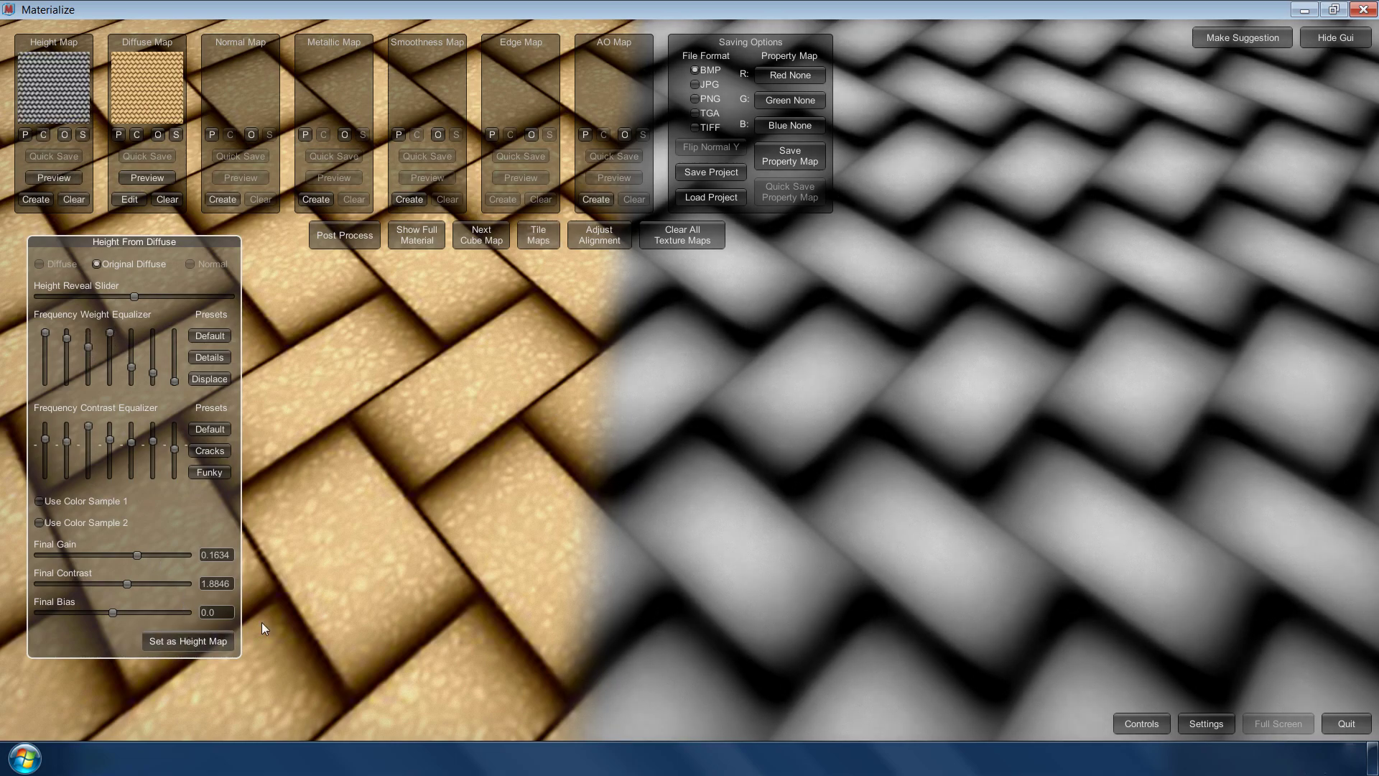
click(419, 236)
scroll(838, 376, down, 3)
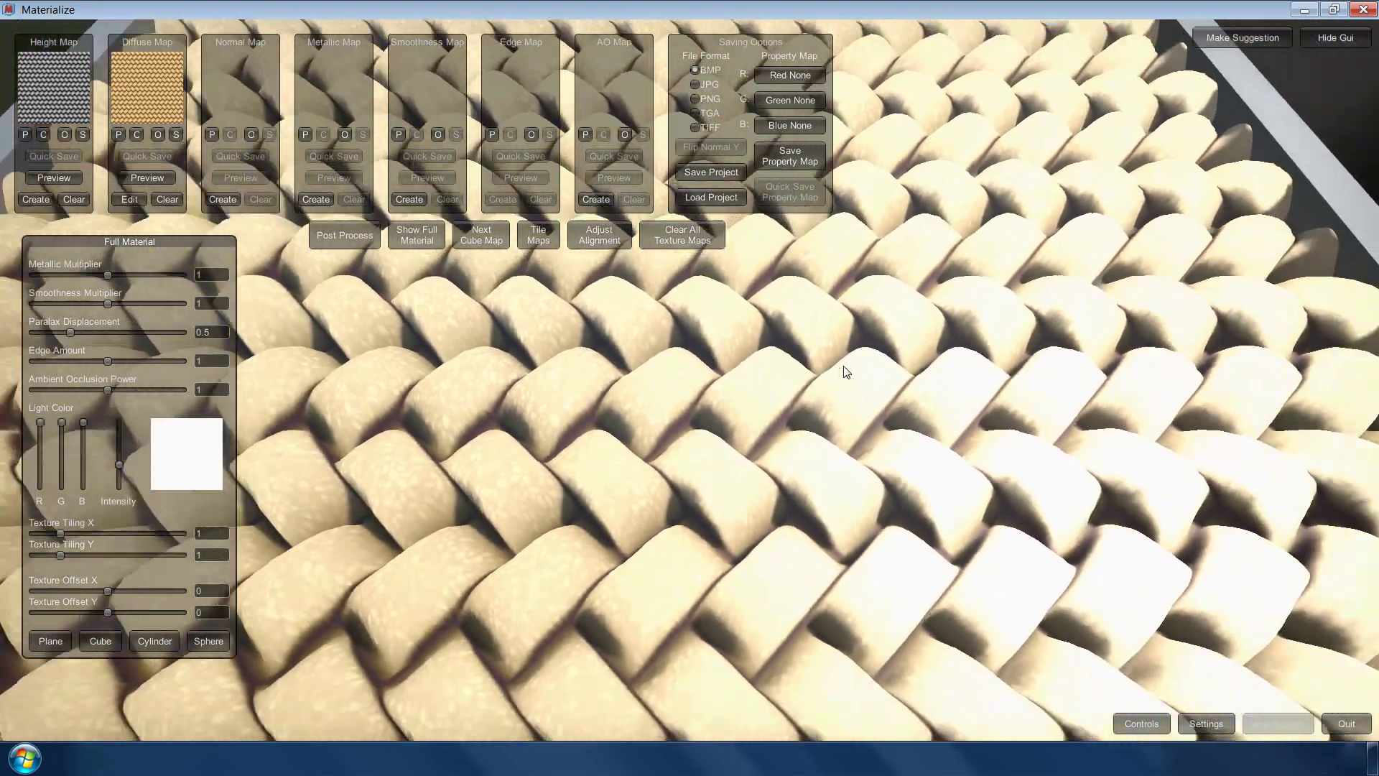
scroll(820, 375, down, 3)
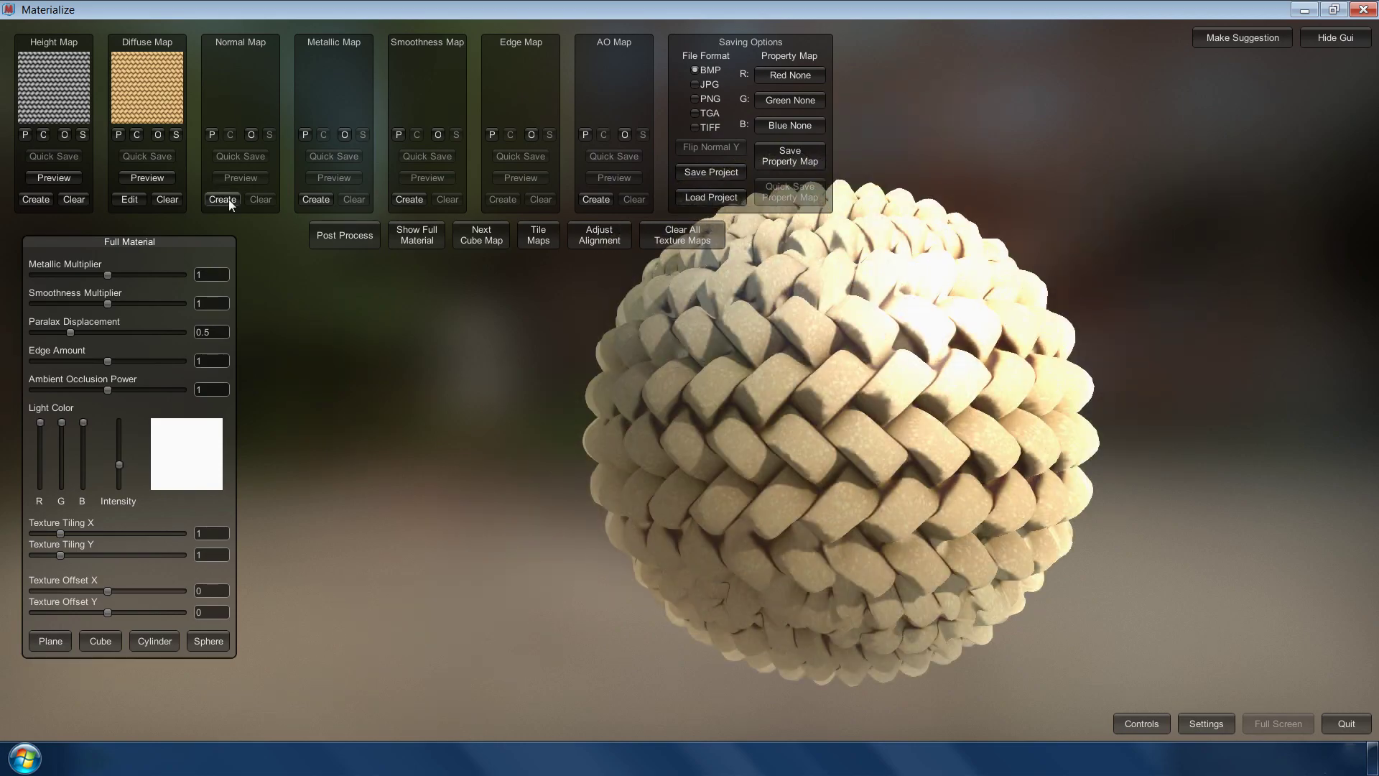
- Create and set a normal map with softened fine detail, then reduce parallax displacement to 0.3076
click(223, 199)
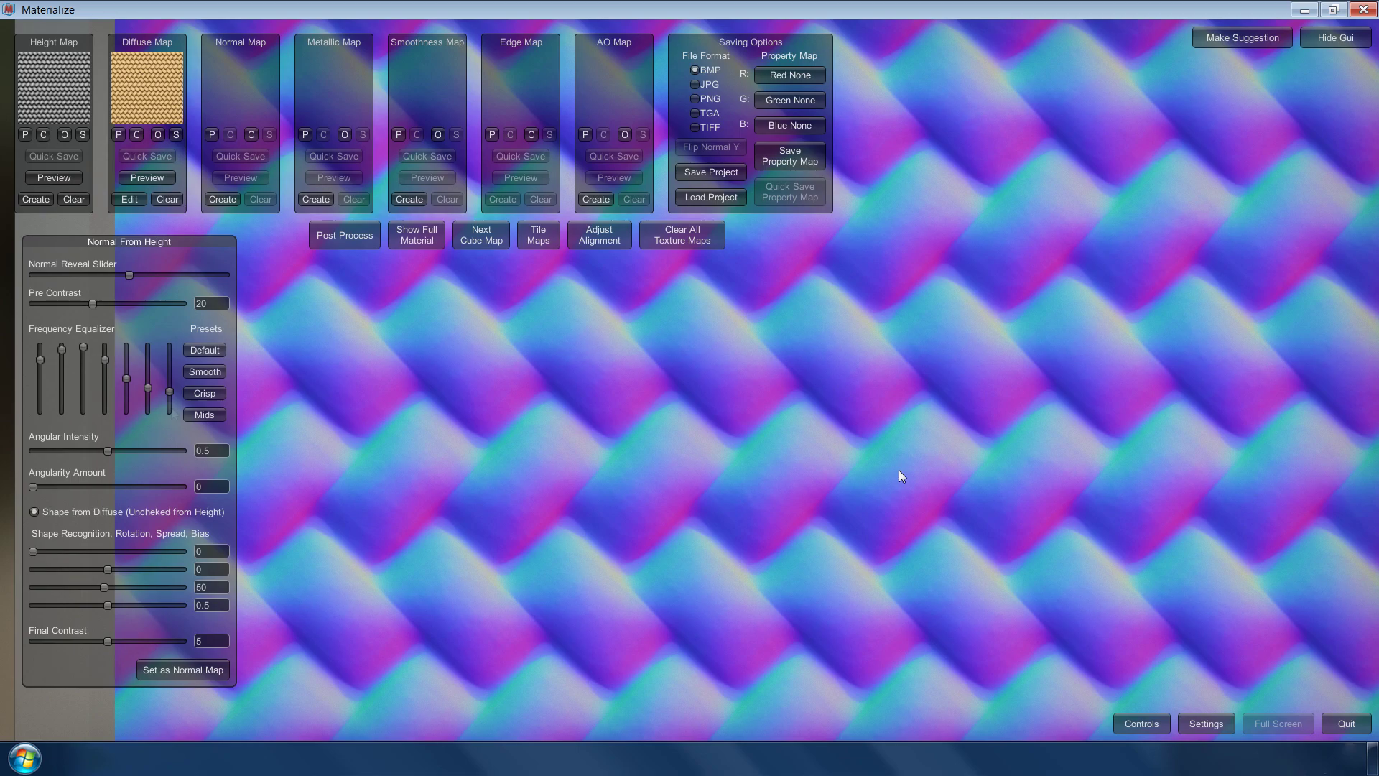
mouse_move(169, 391)
mouse_down()
mouse_move(170, 407)
mouse_move(145, 400)
mouse_up()
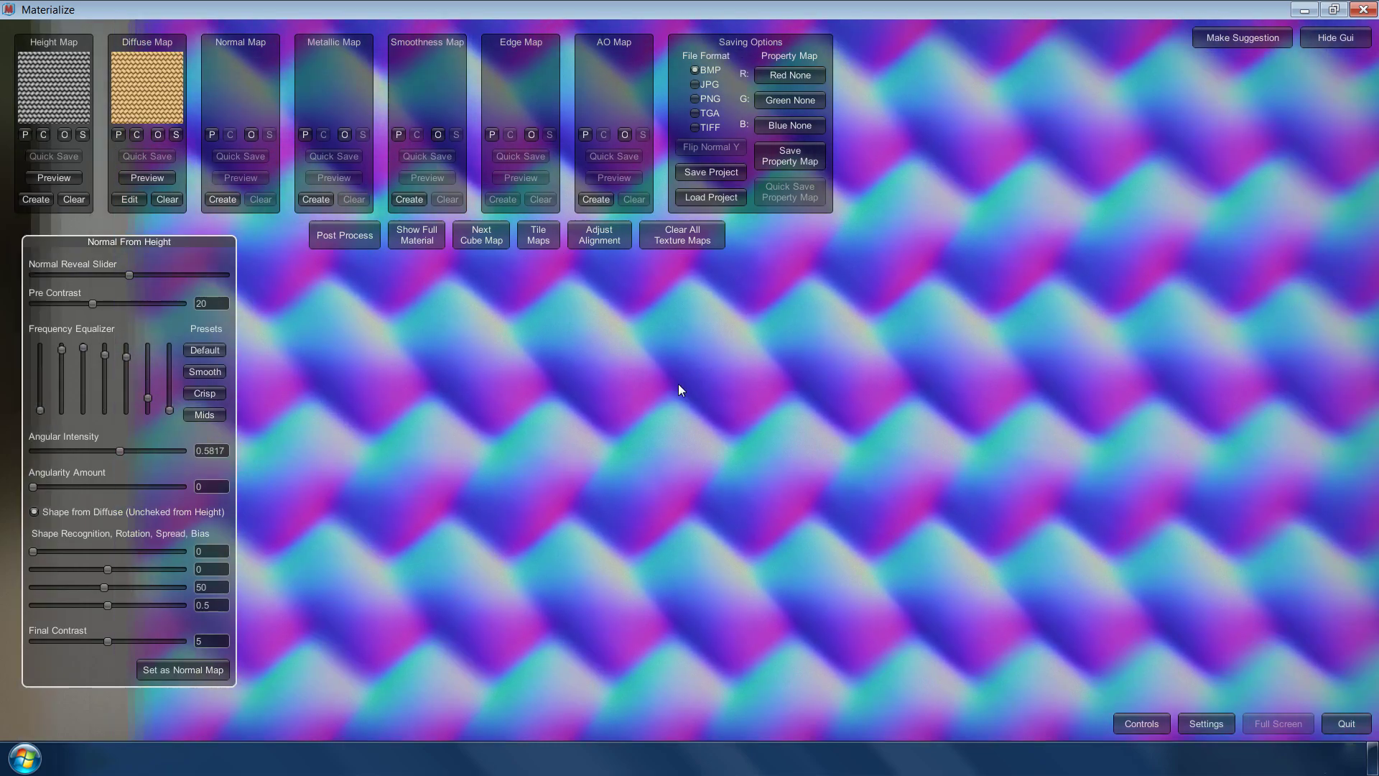
scroll(678, 384, down, 5)
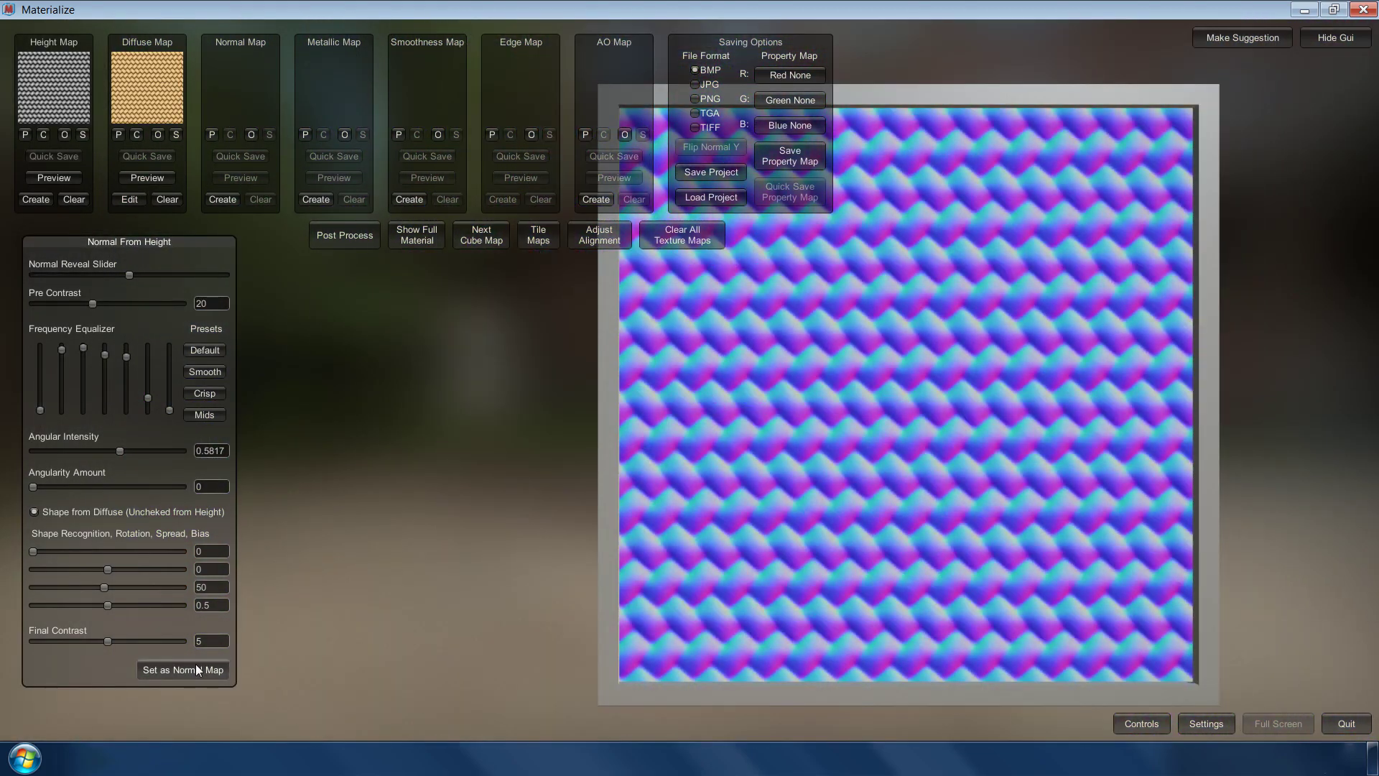
click(196, 666)
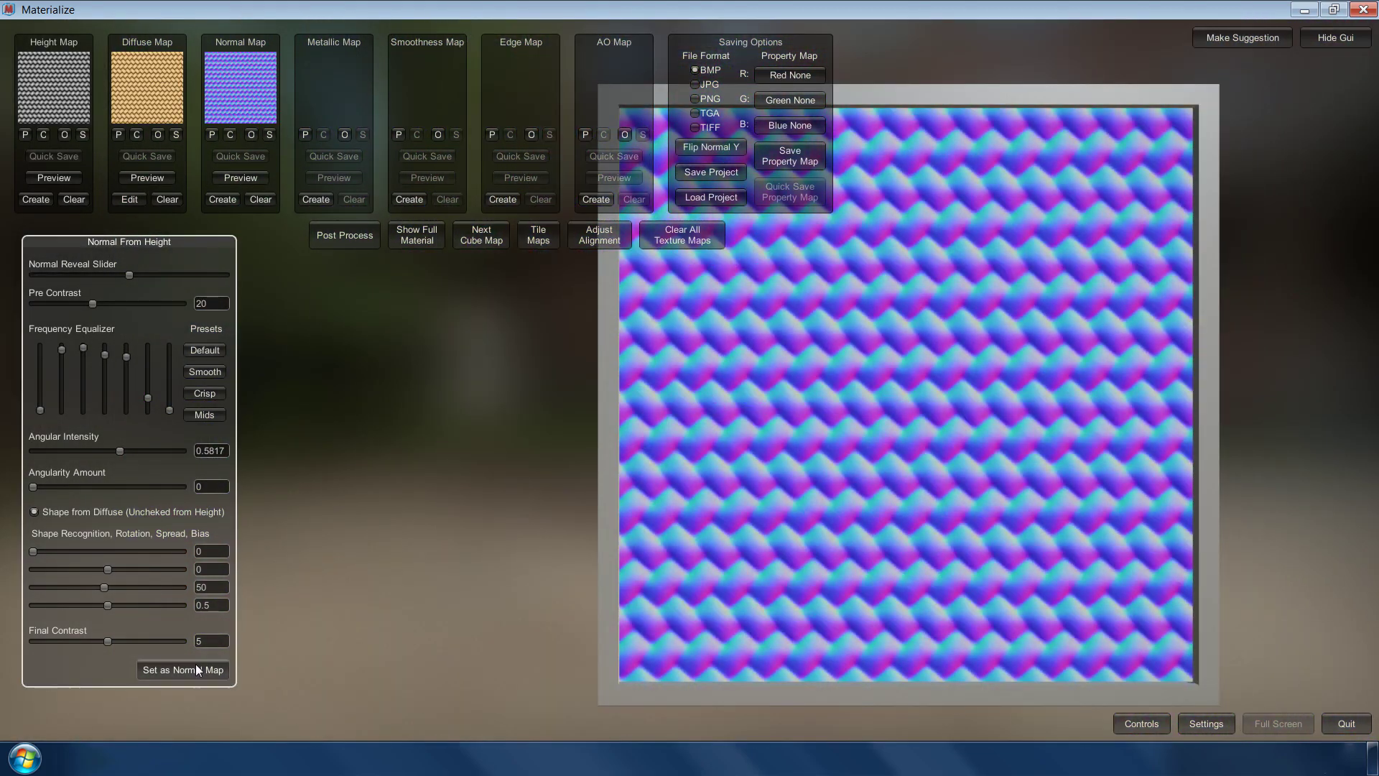
click(423, 241)
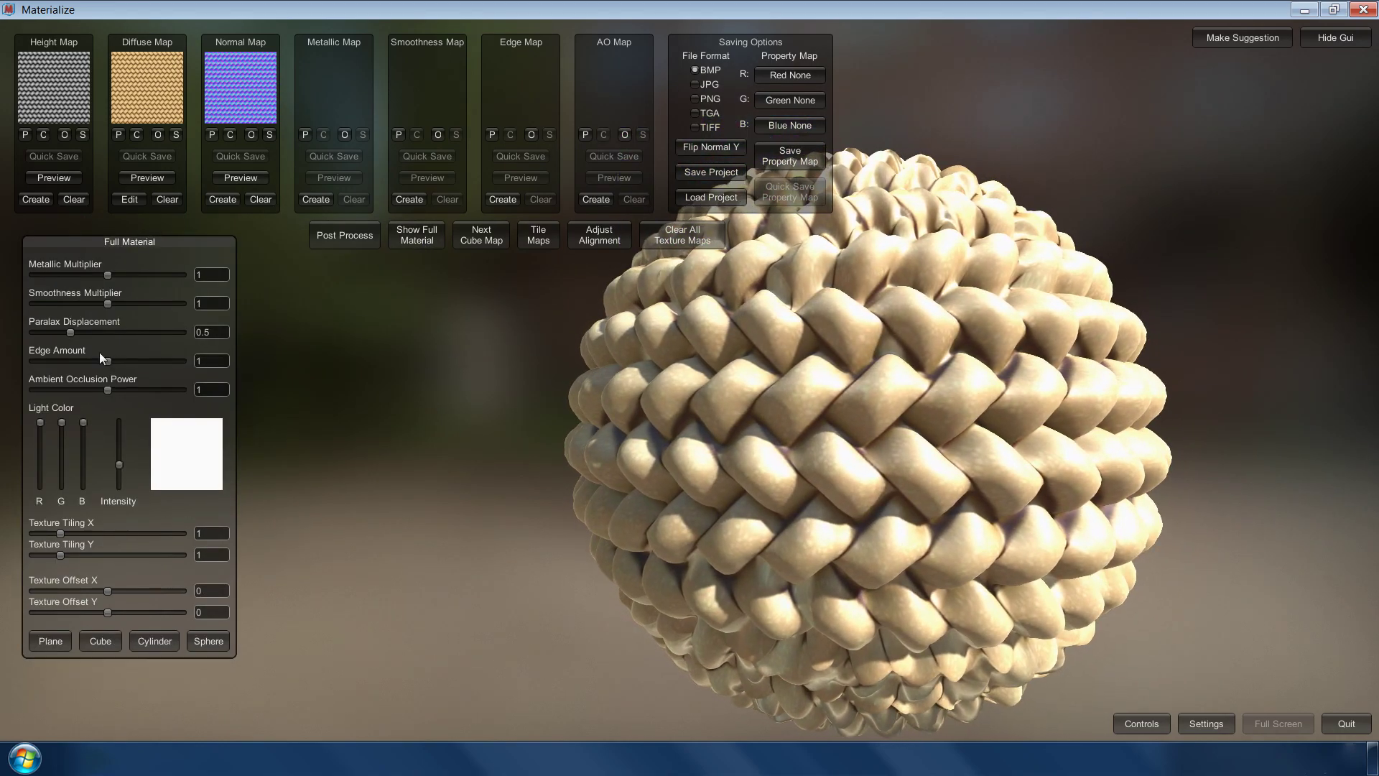
drag(71, 332, 57, 332)
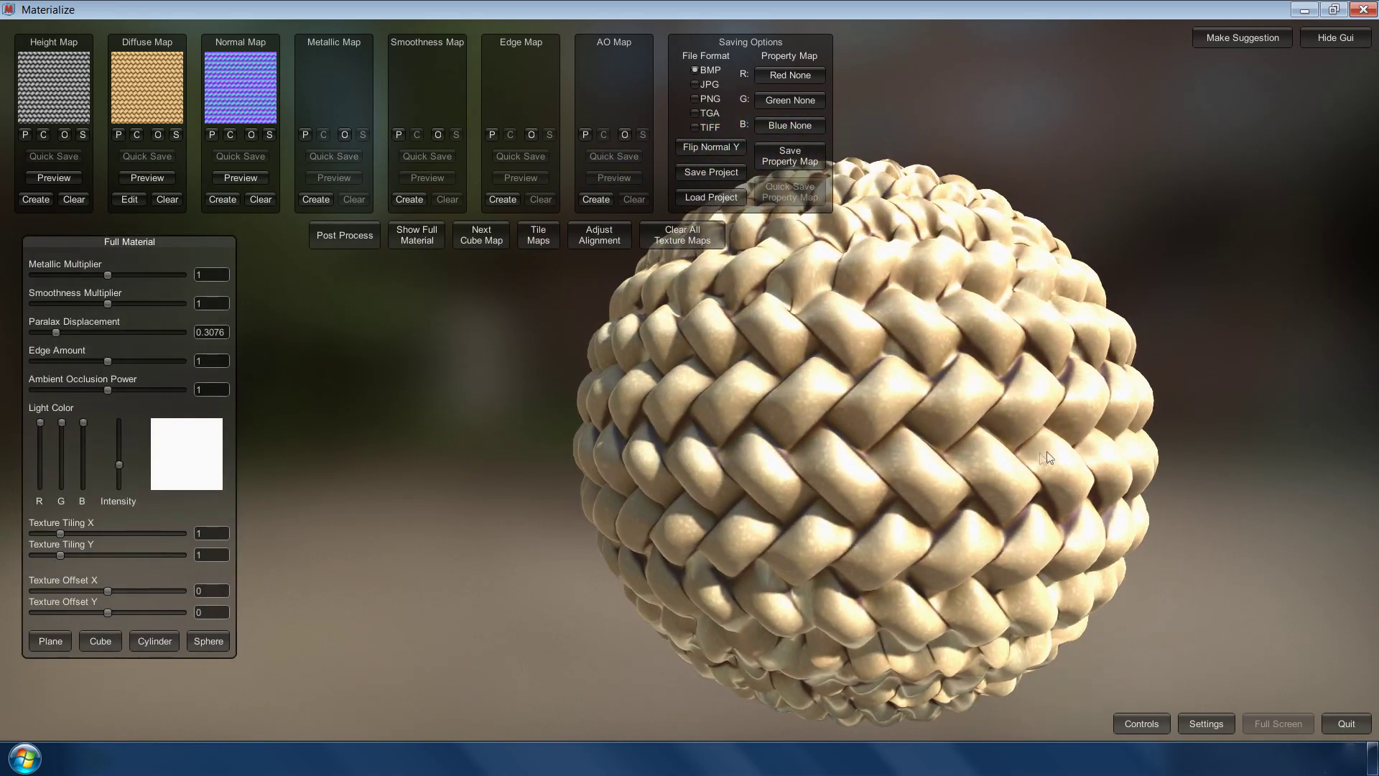
- Preview a sample material on a plane and edit its smoothness and metallic multiplier values
click(51, 641)
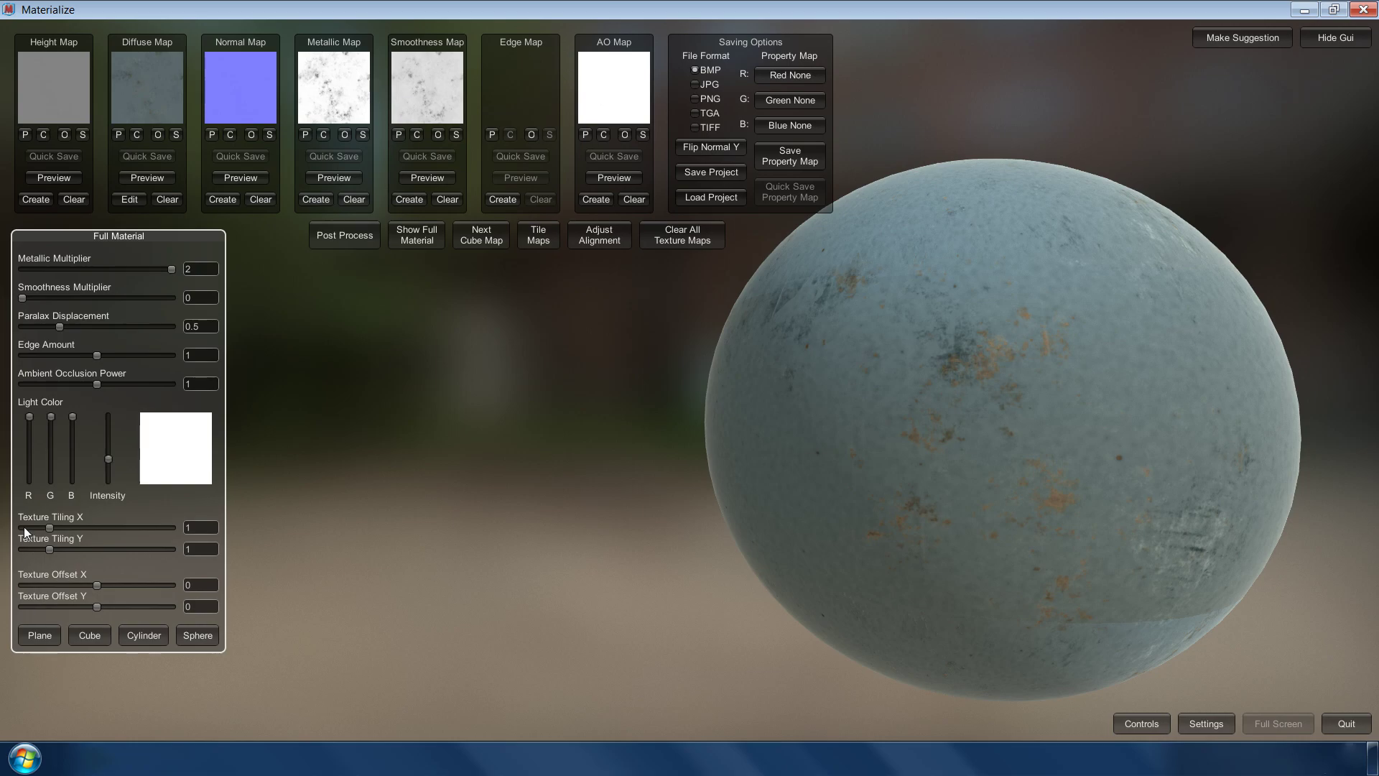
drag(23, 298, 194, 326)
click(195, 297)
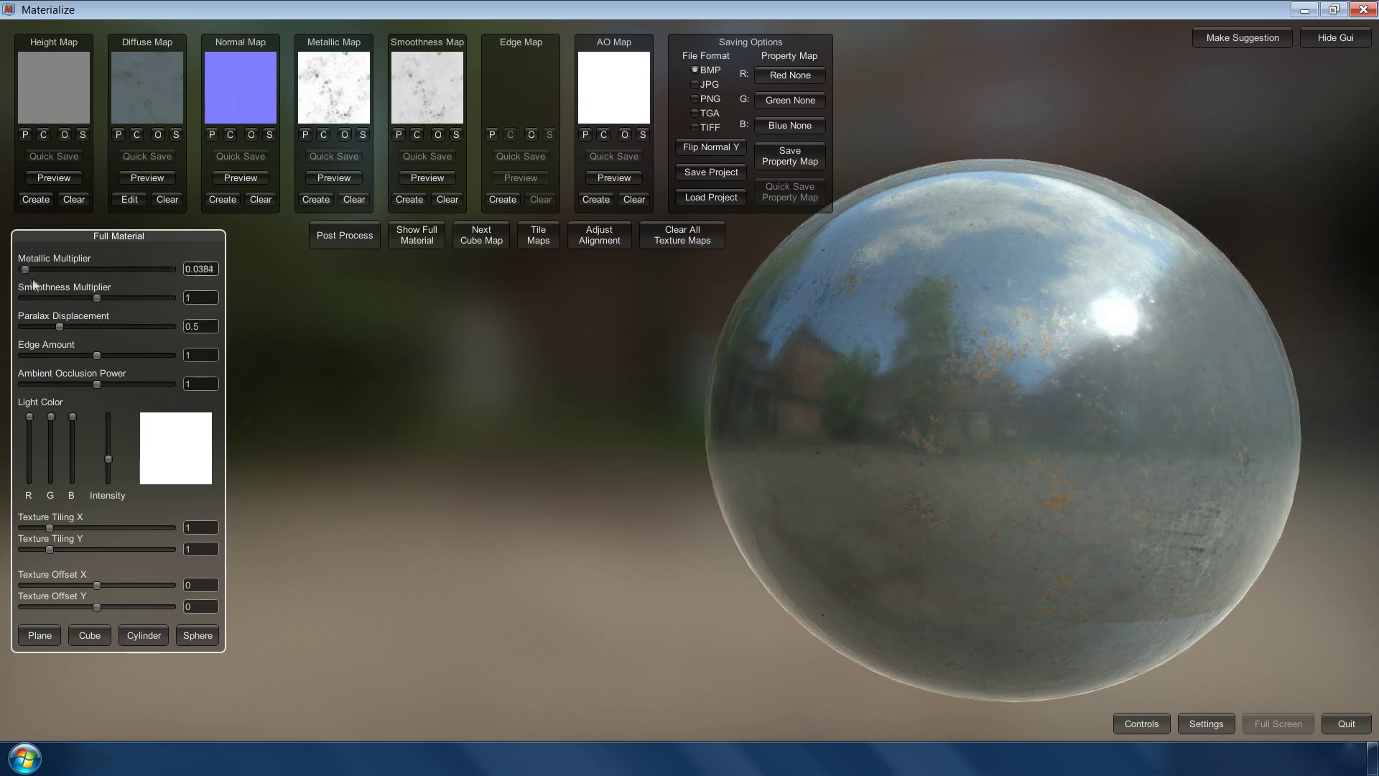
text(1)
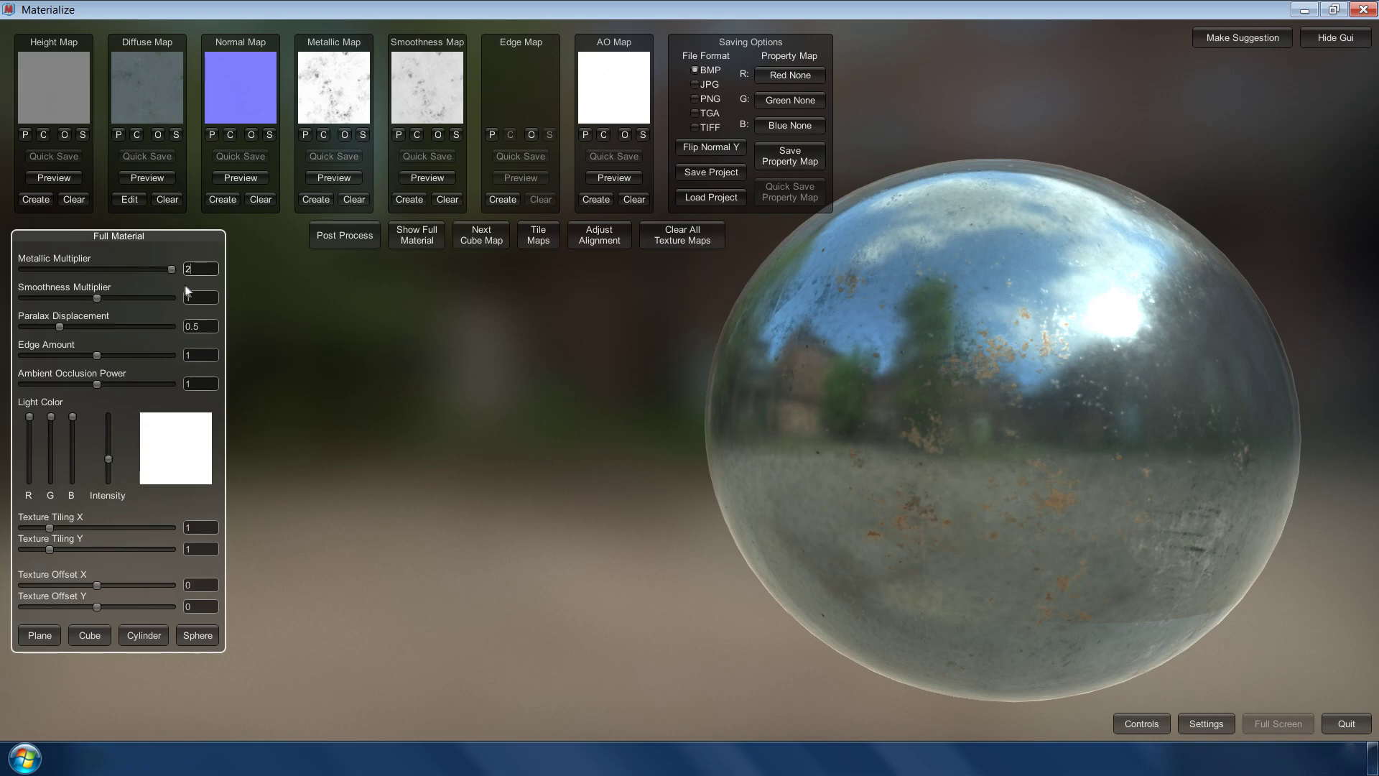
key(BackSpace)
text(0)
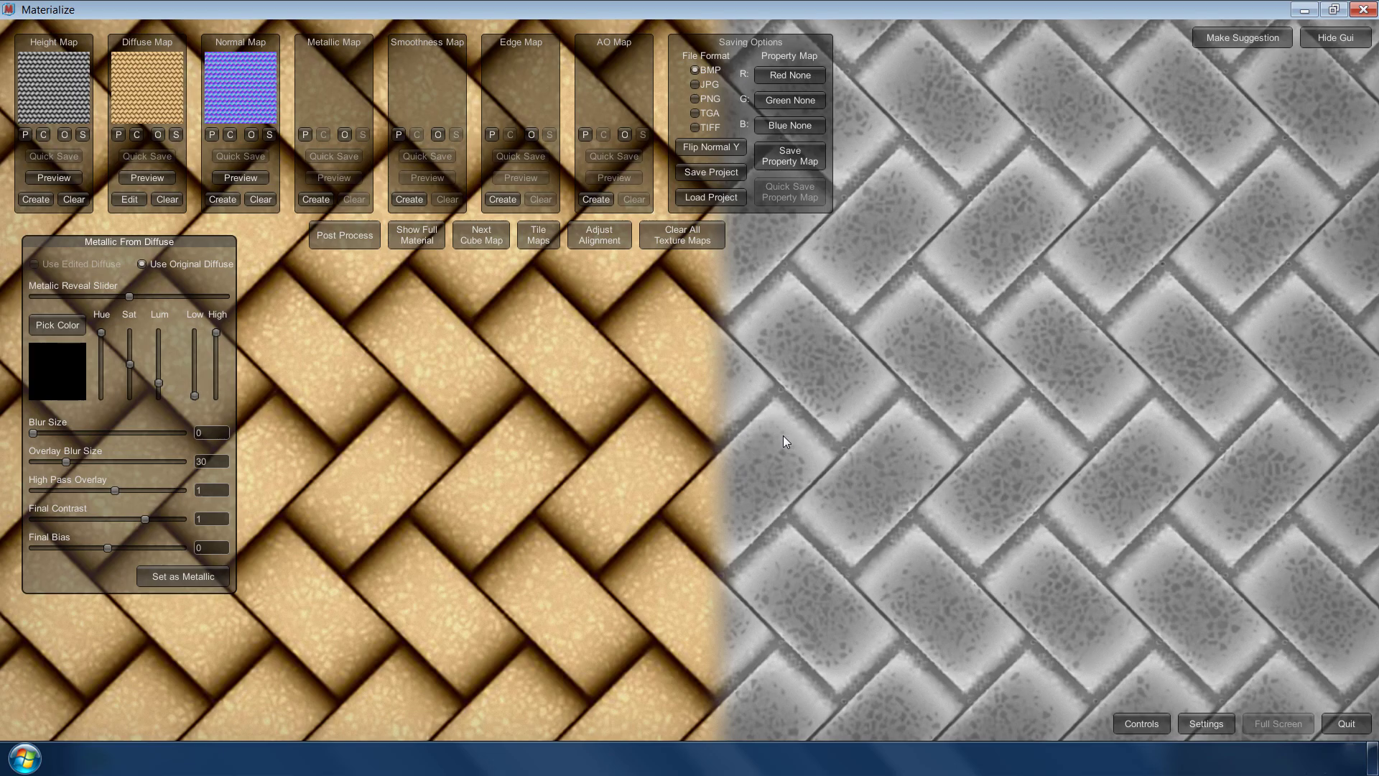
- Tune the metallic low/high thresholds and luminance range for a bright map, then set it as Metallic
drag(195, 394, 195, 372)
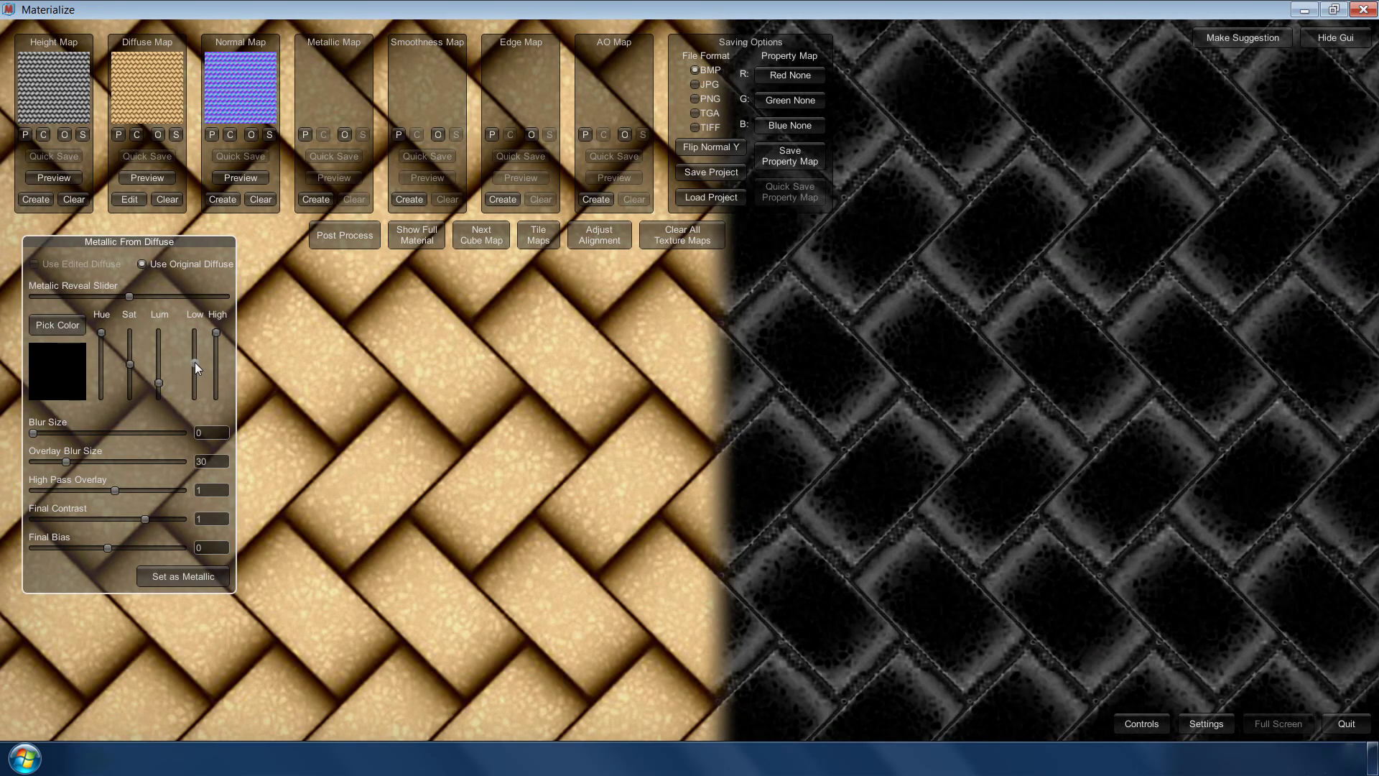
mouse_move(194, 362)
mouse_down()
mouse_move(215, 339)
mouse_move(221, 389)
mouse_move(217, 374)
mouse_up()
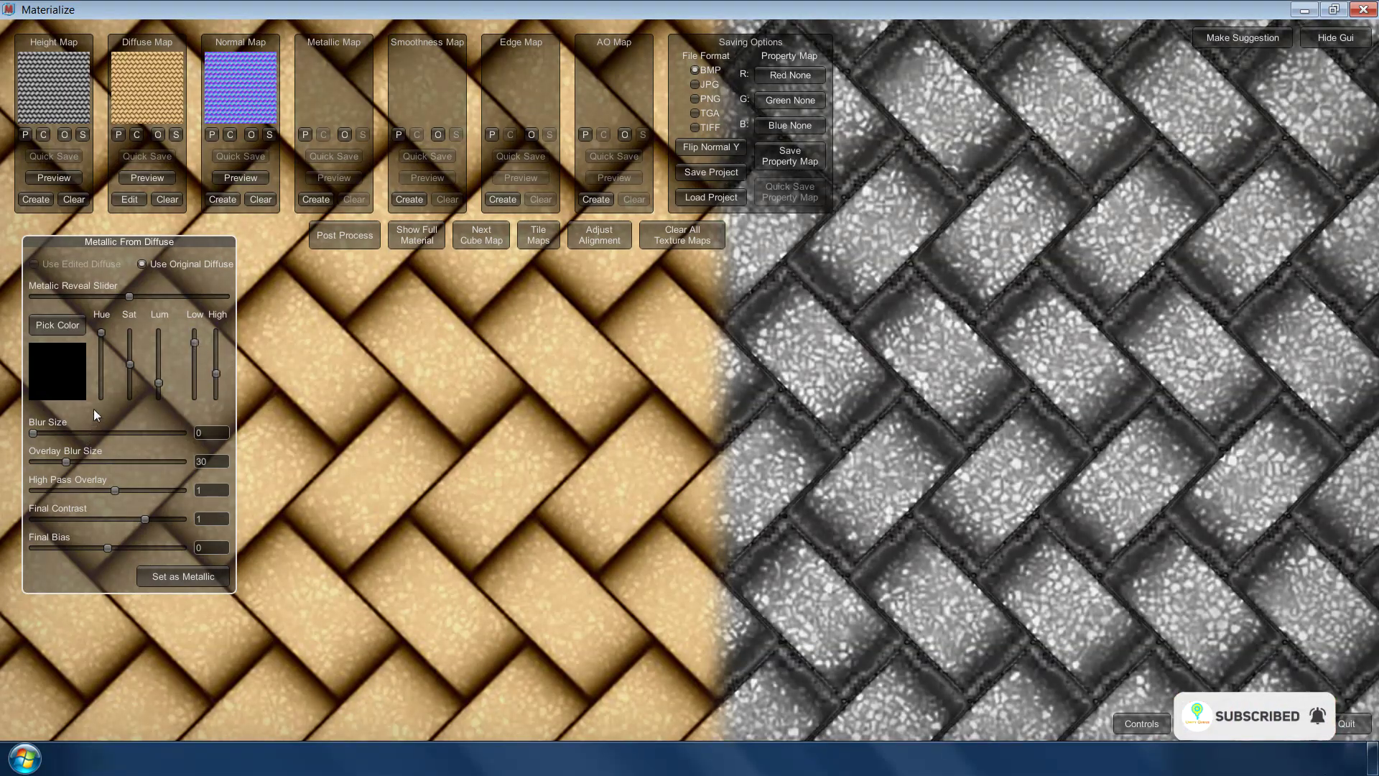
drag(159, 381, 153, 333)
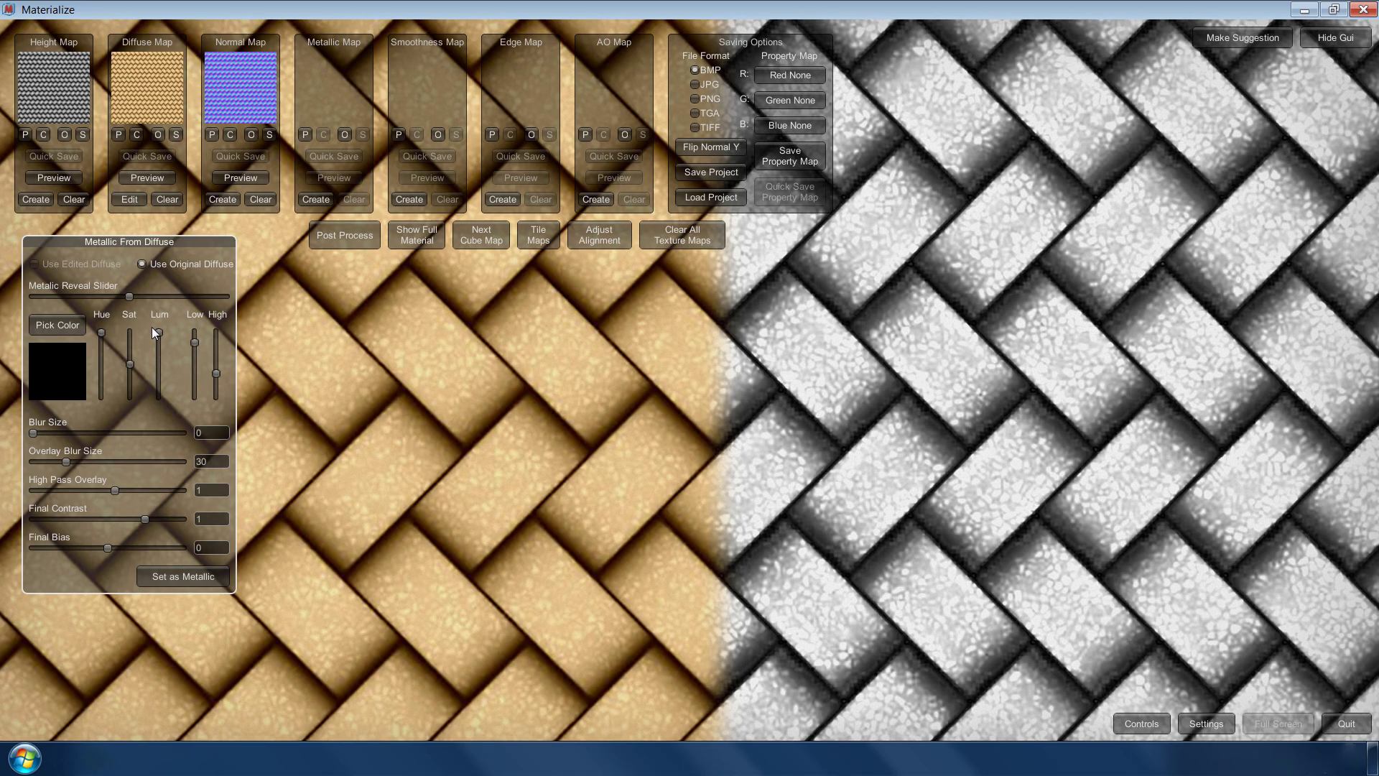
scroll(152, 326, down, 5)
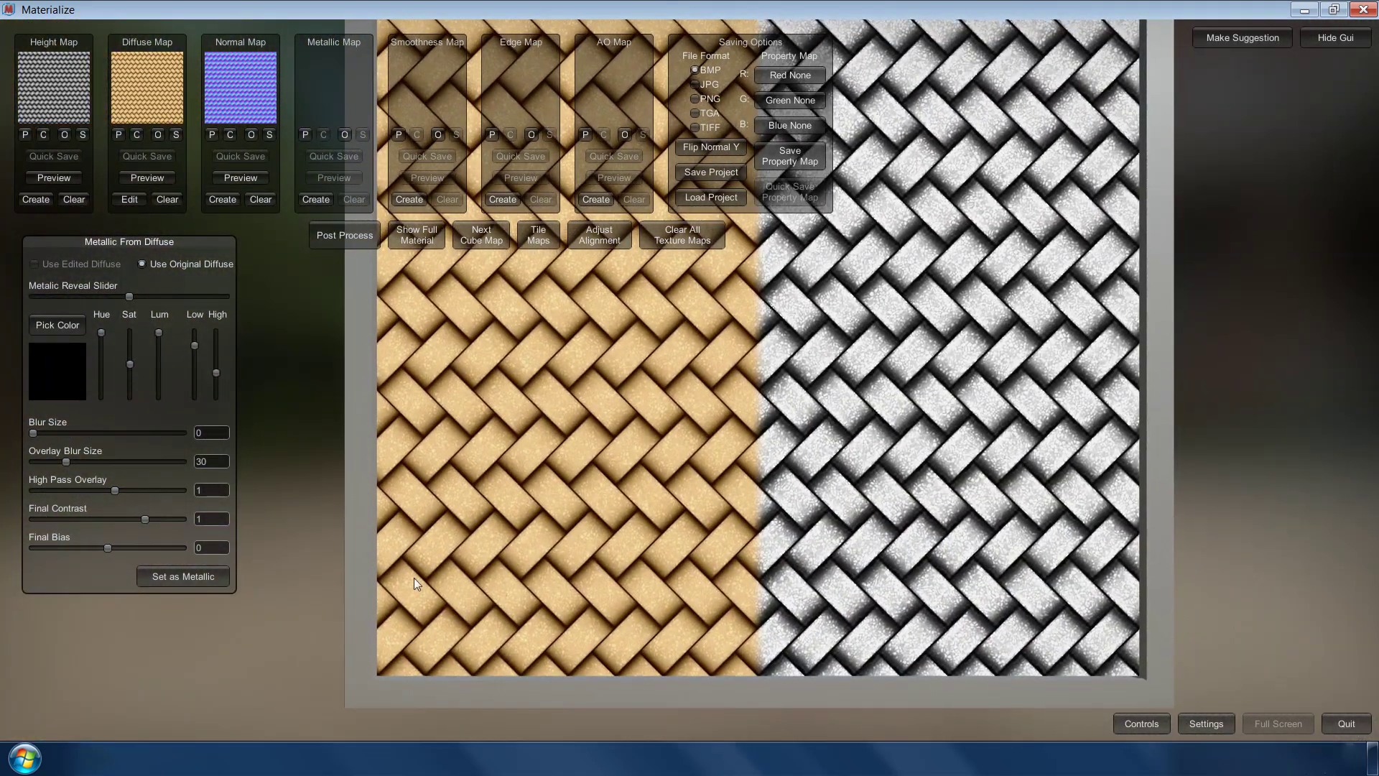
click(203, 576)
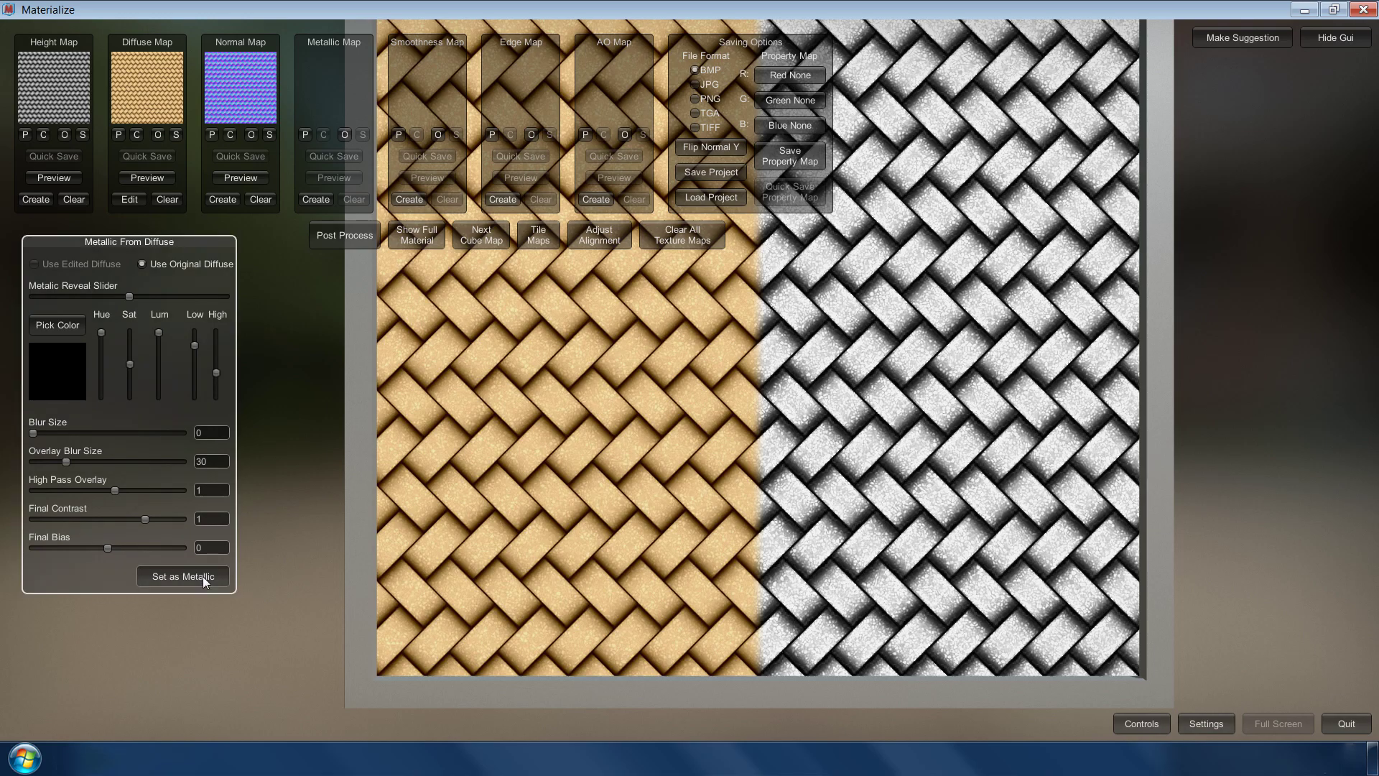
- Show the full woven gold material on the sphere, orbit it, and cycle six environment cube maps
click(416, 235)
scroll(609, 322, down, 5)
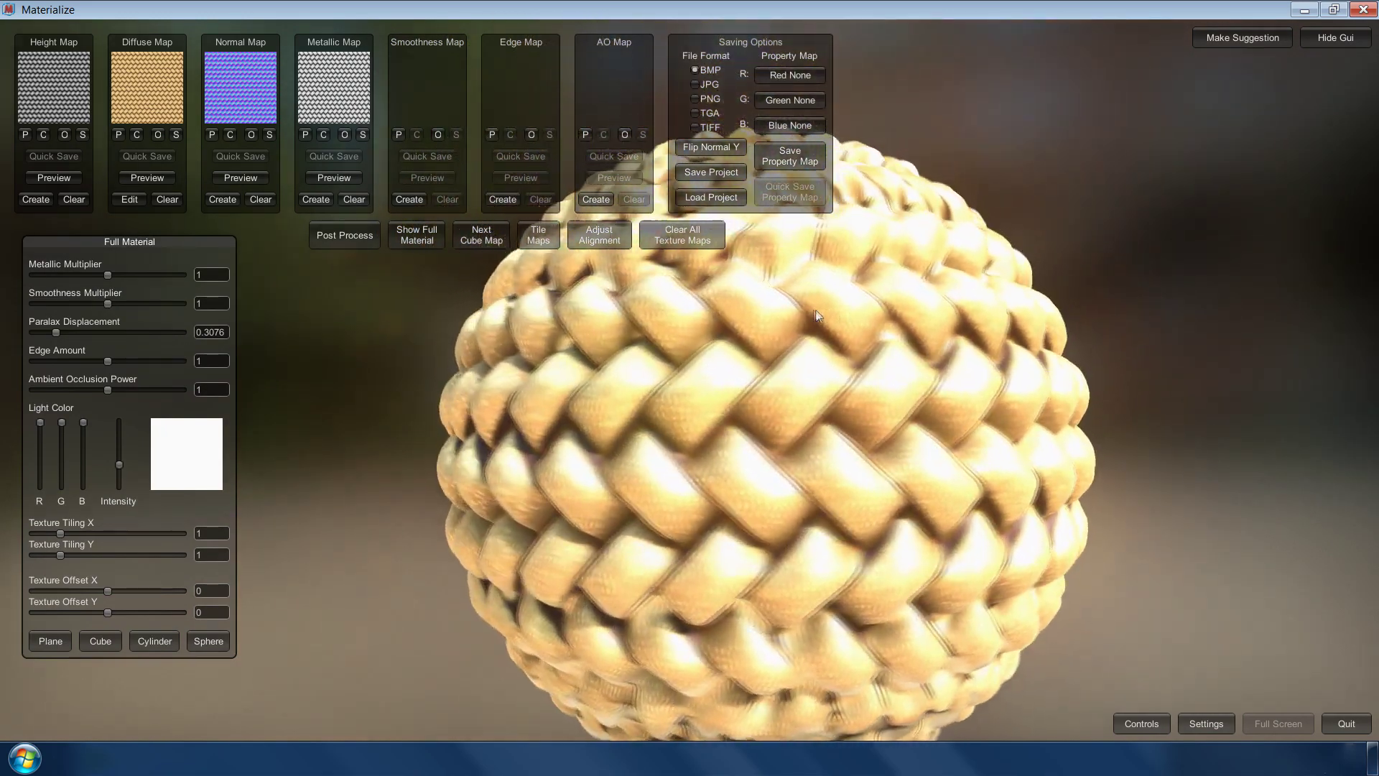
scroll(691, 304, up, 5)
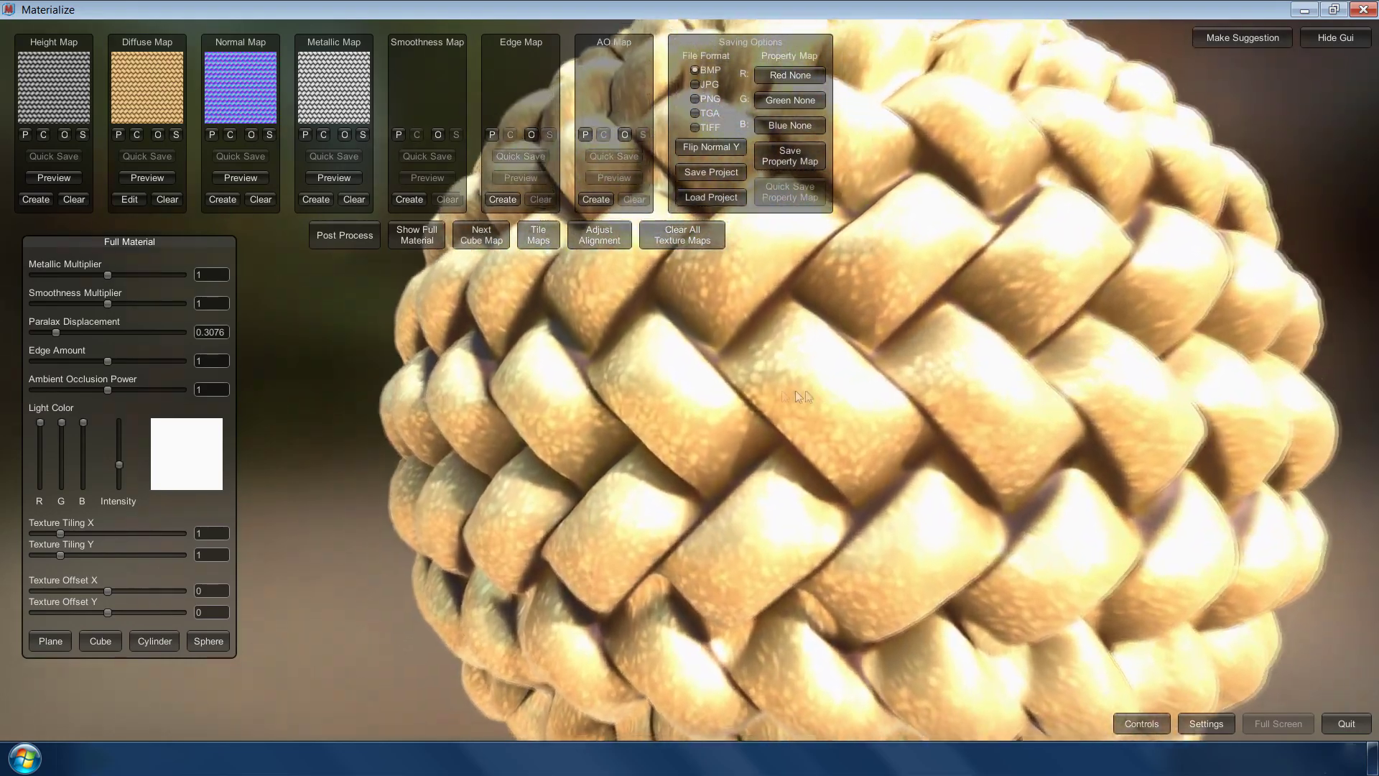
scroll(794, 387, down, 5)
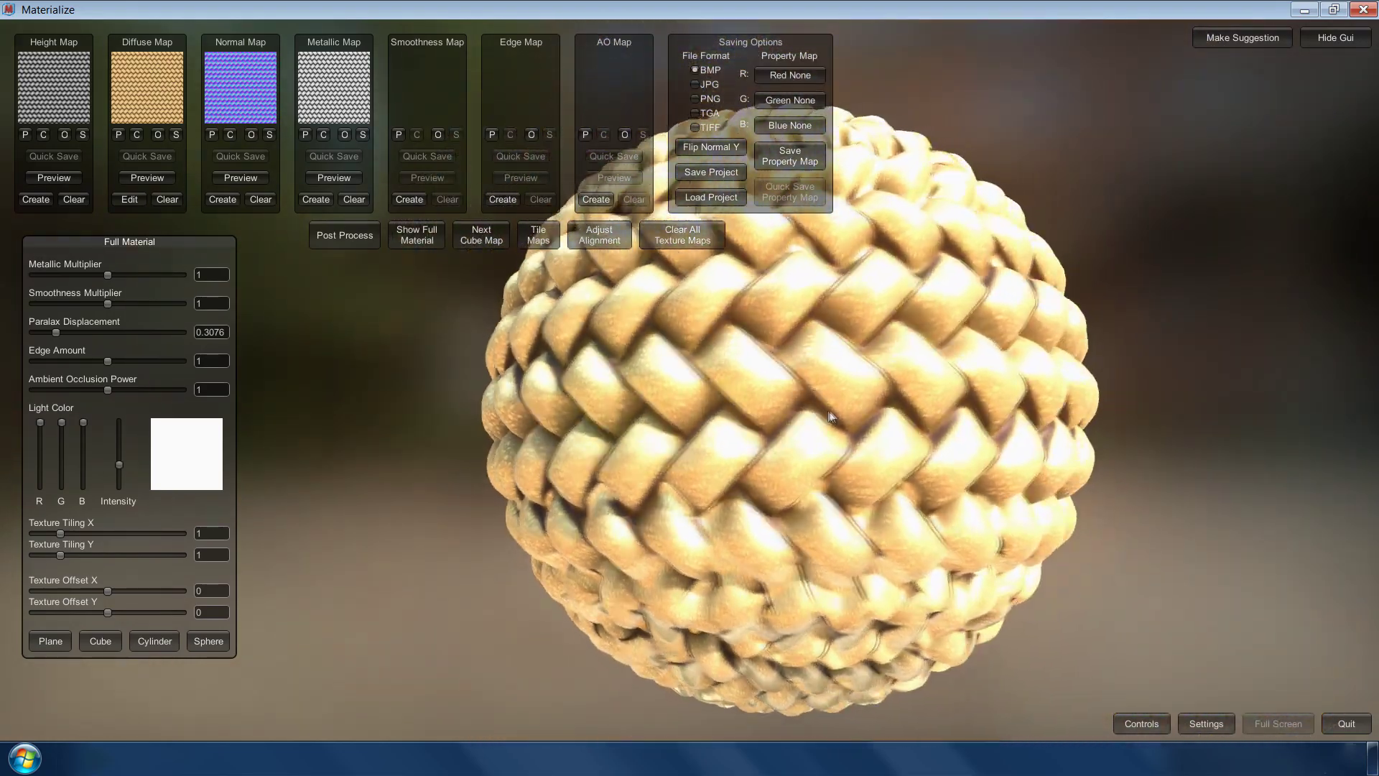
drag(751, 411, 807, 462)
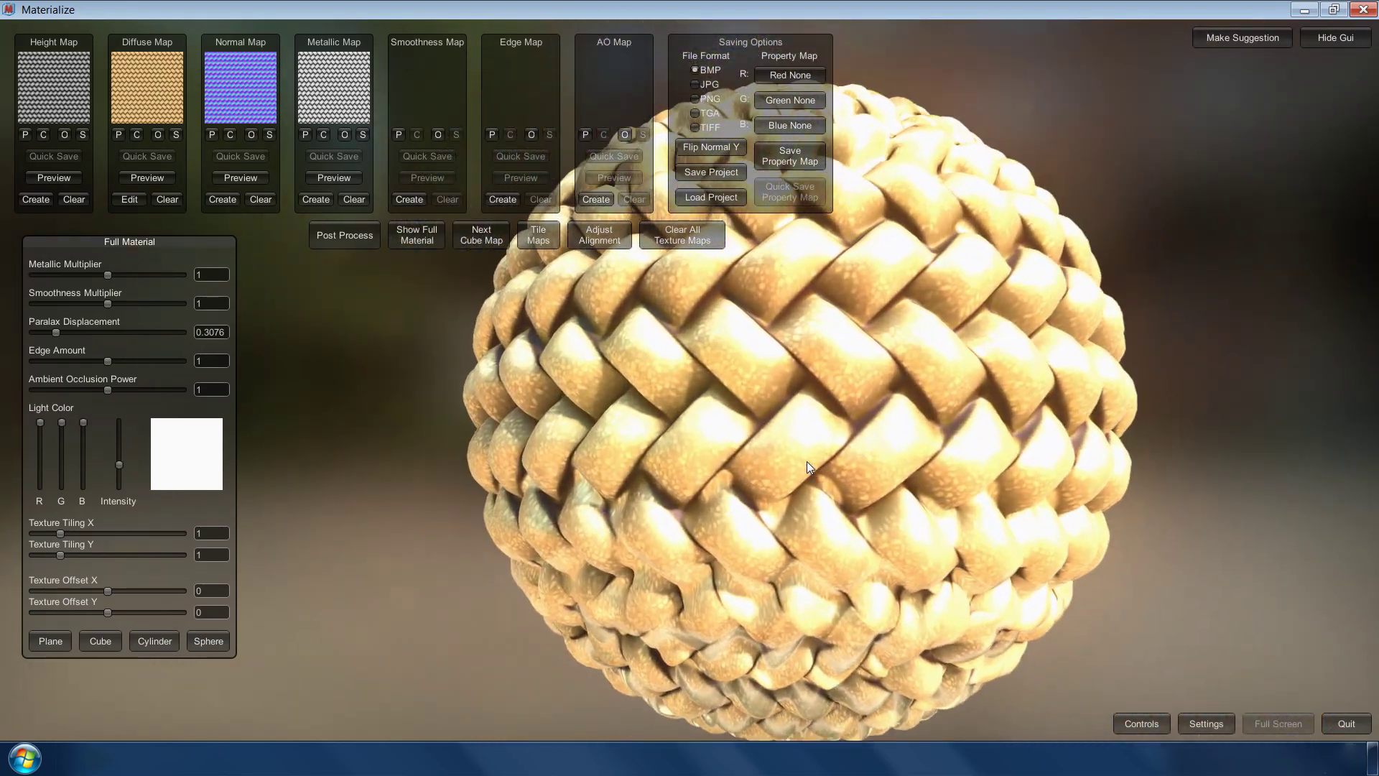
click(481, 239)
click(482, 238)
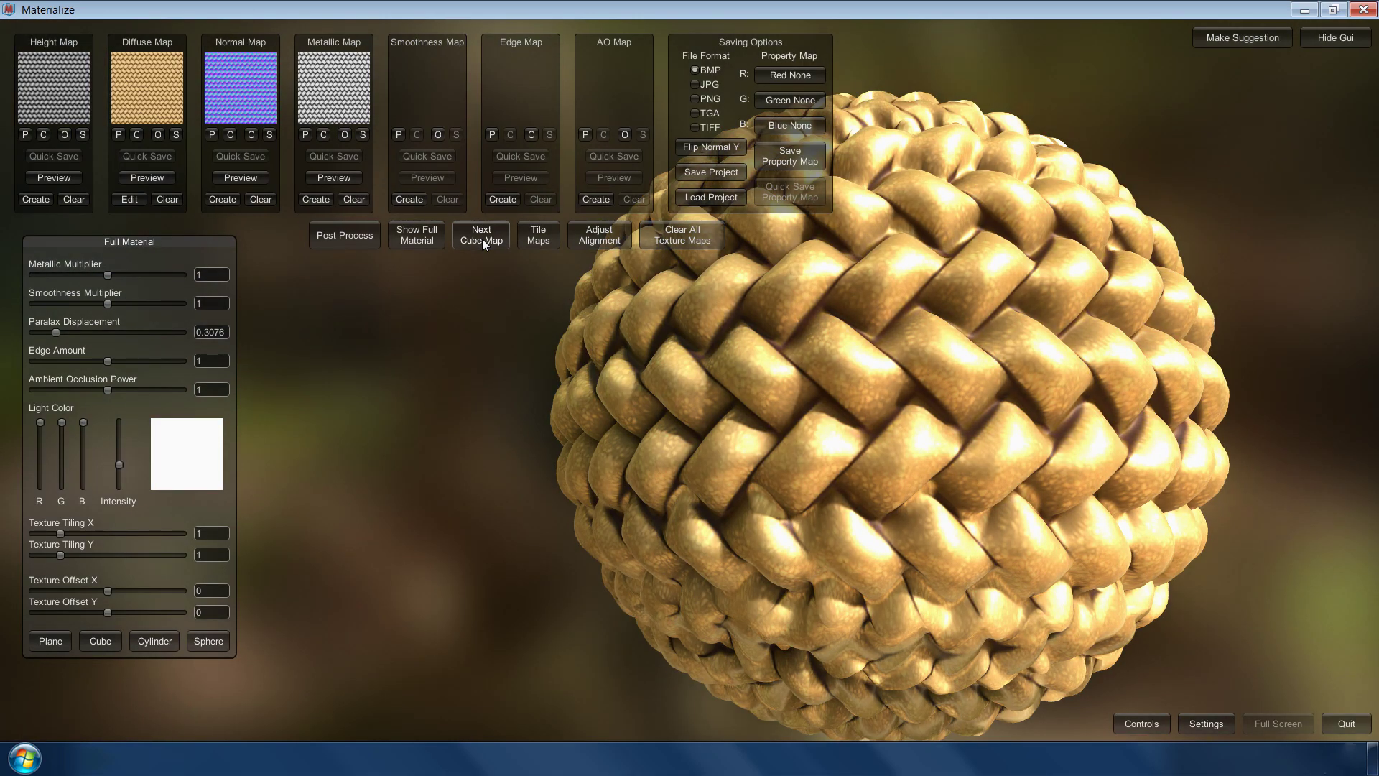
click(482, 239)
click(482, 238)
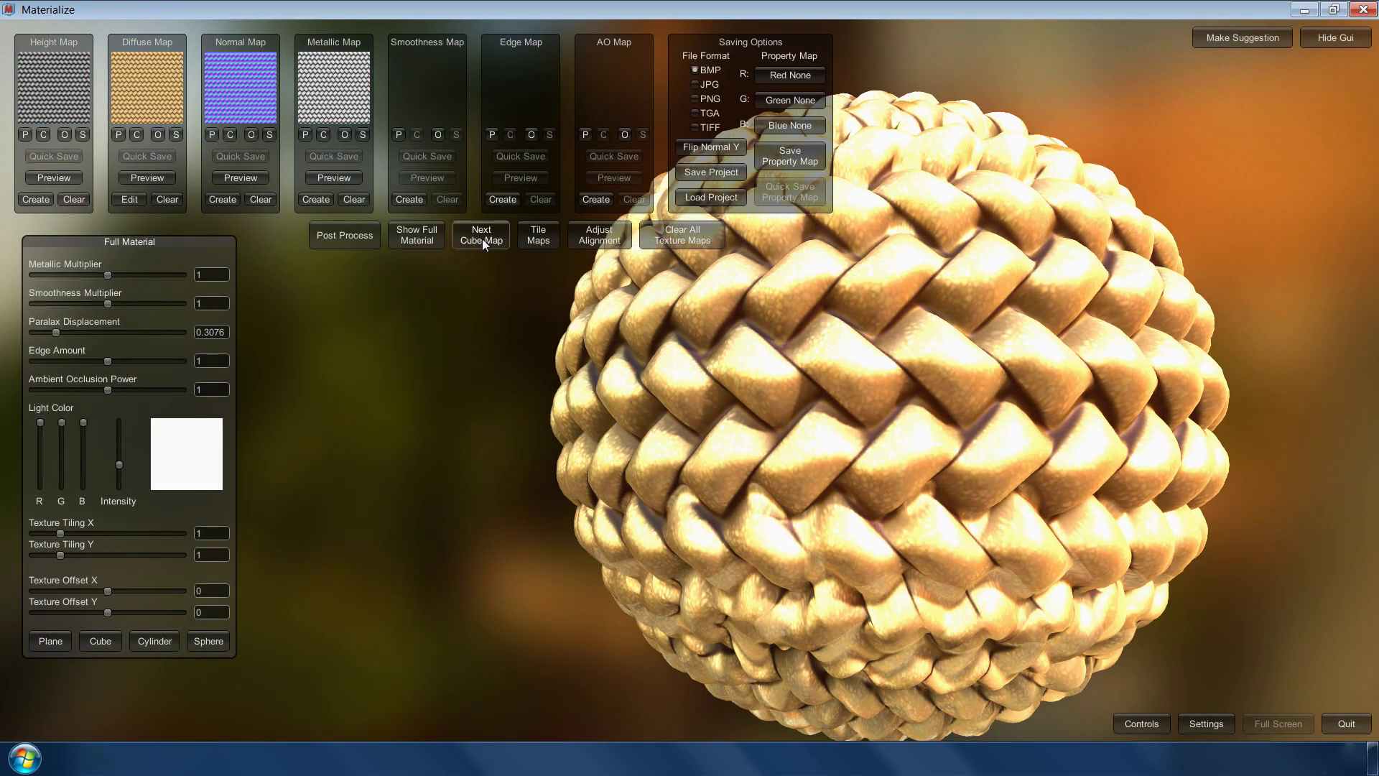
click(482, 237)
click(481, 238)
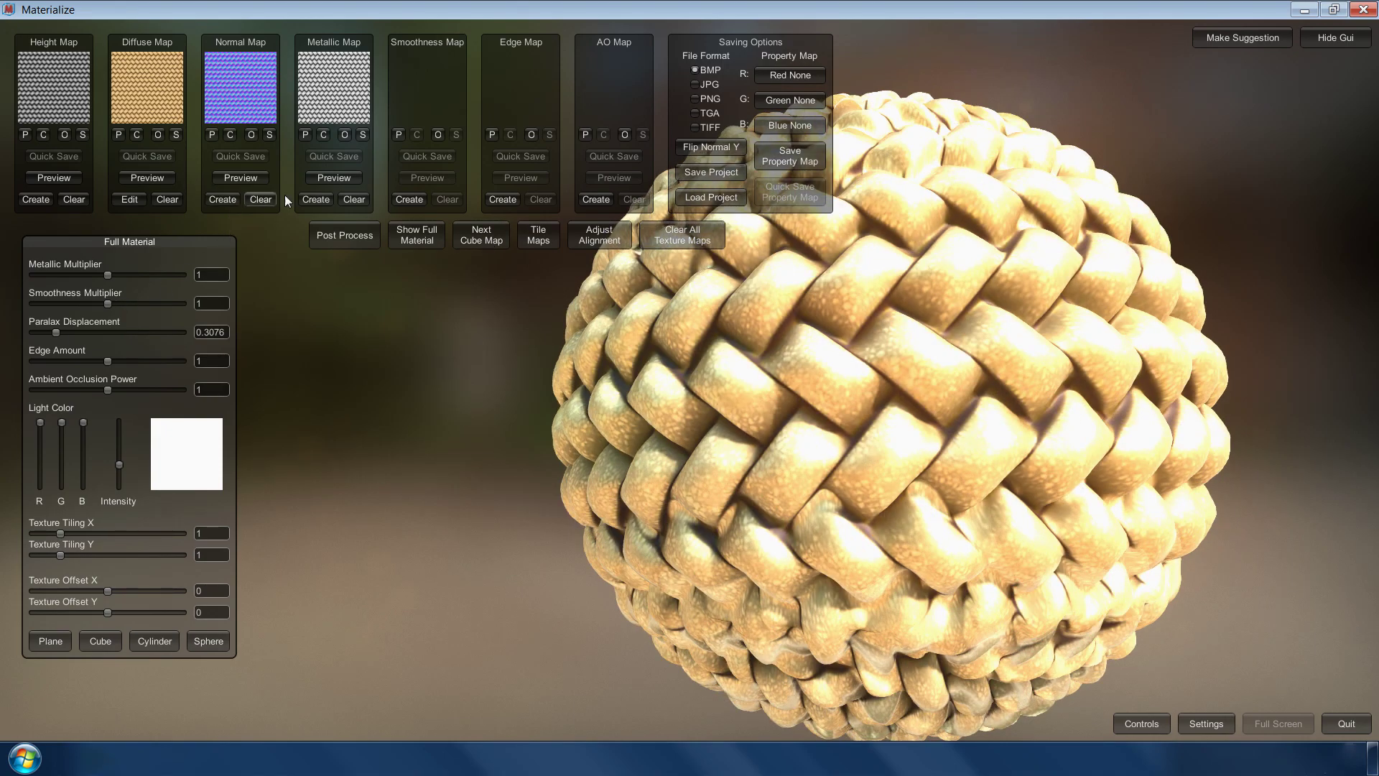
- Open Smoothness From Diffuse and drag the slider to make the weave glossier
click(408, 200)
scroll(911, 380, up, 2)
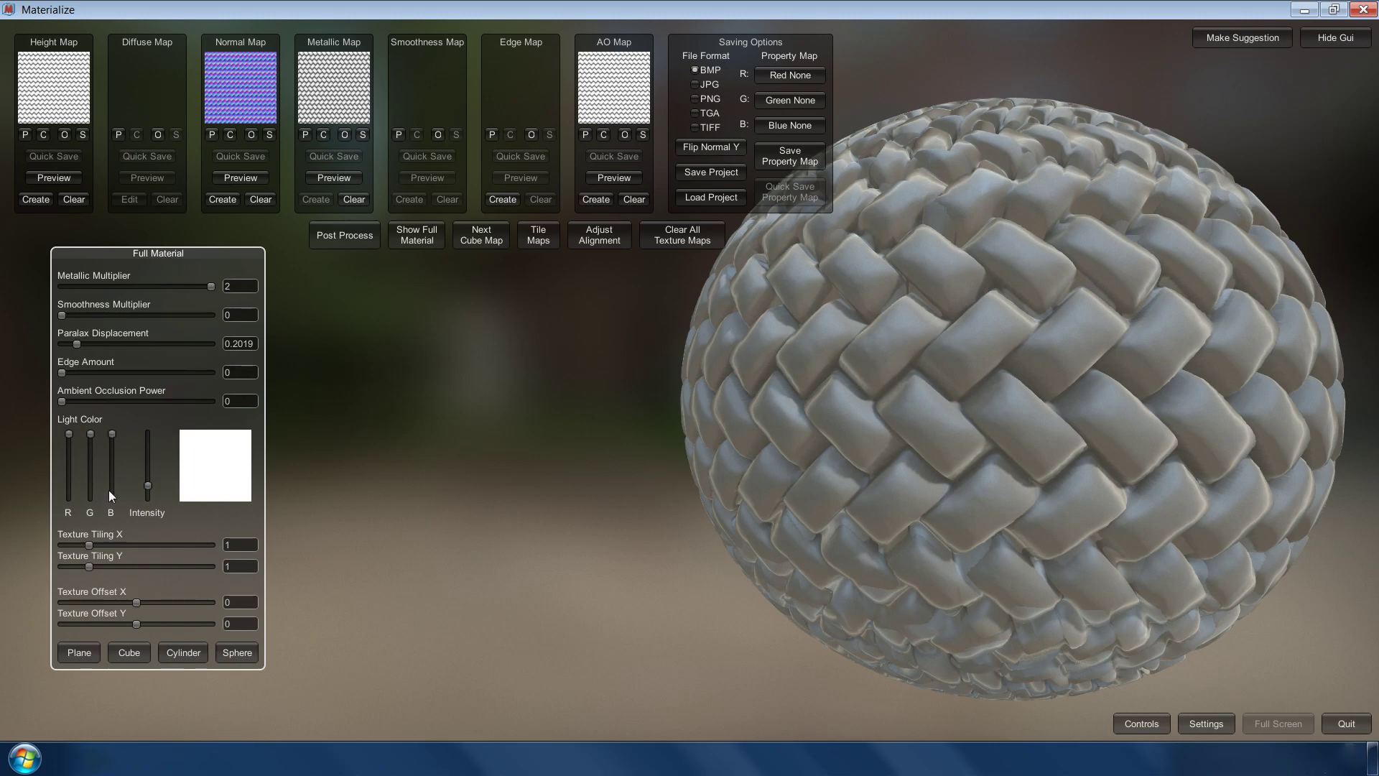
drag(62, 315, 219, 346)
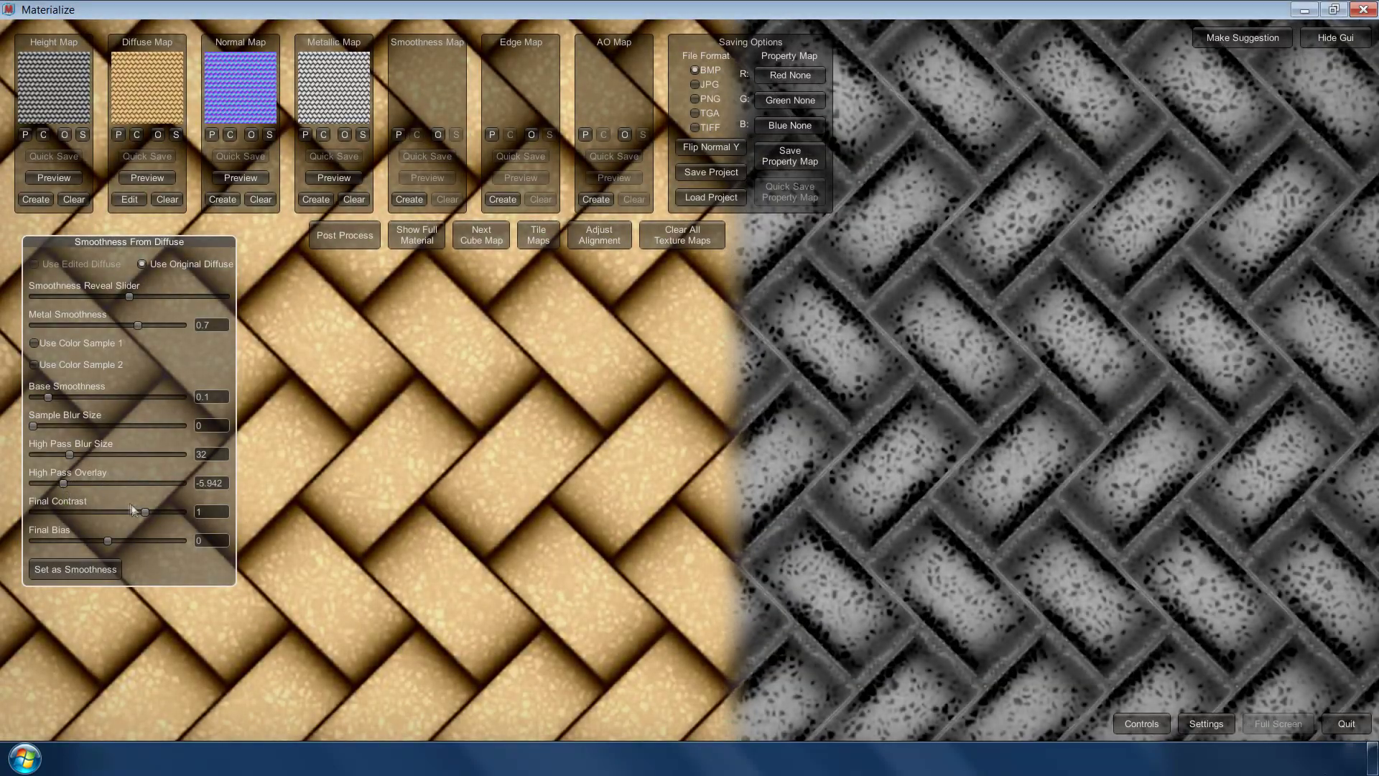
- Darken and contrast the smoothness detail, slightly lower Metal Smoothness, set it, and show the full material
drag(146, 511, 62, 482)
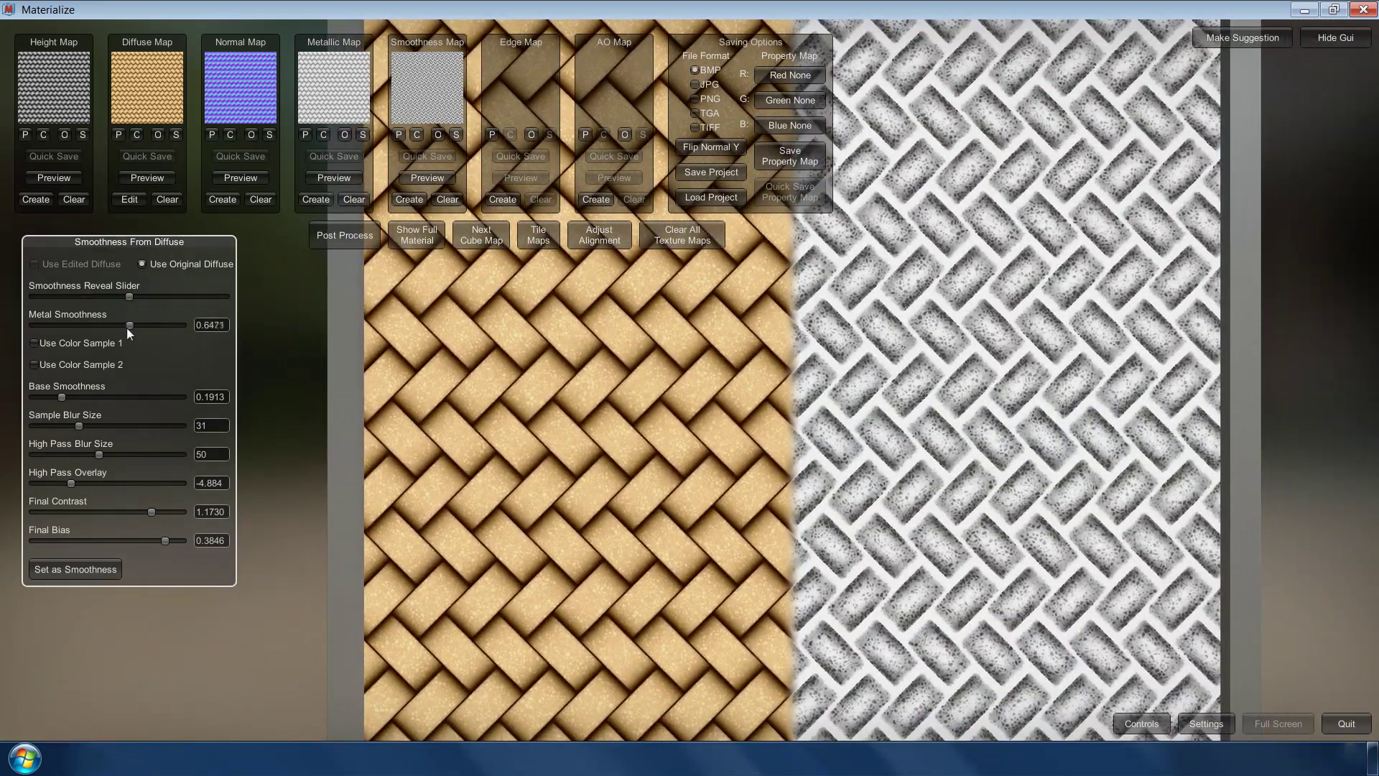
drag(143, 325, 140, 326)
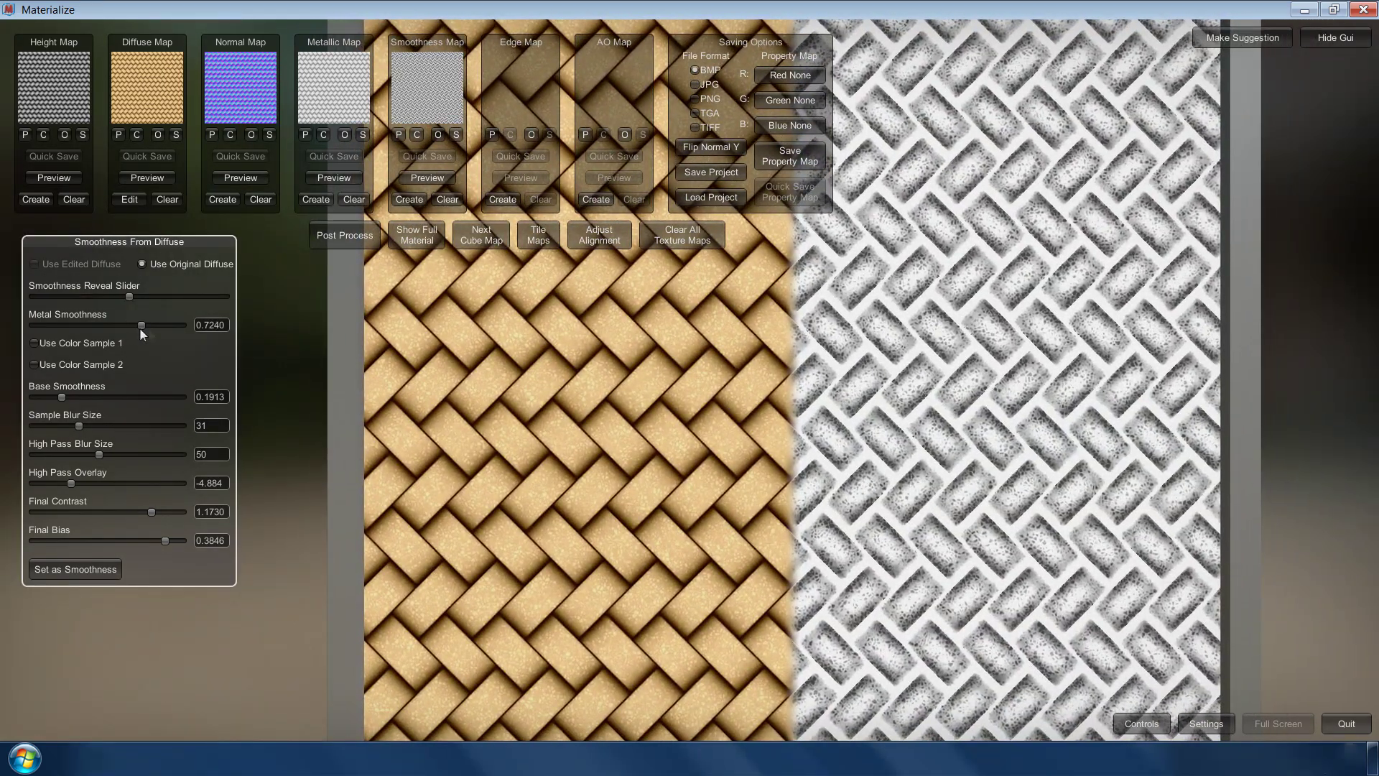
click(95, 570)
click(418, 235)
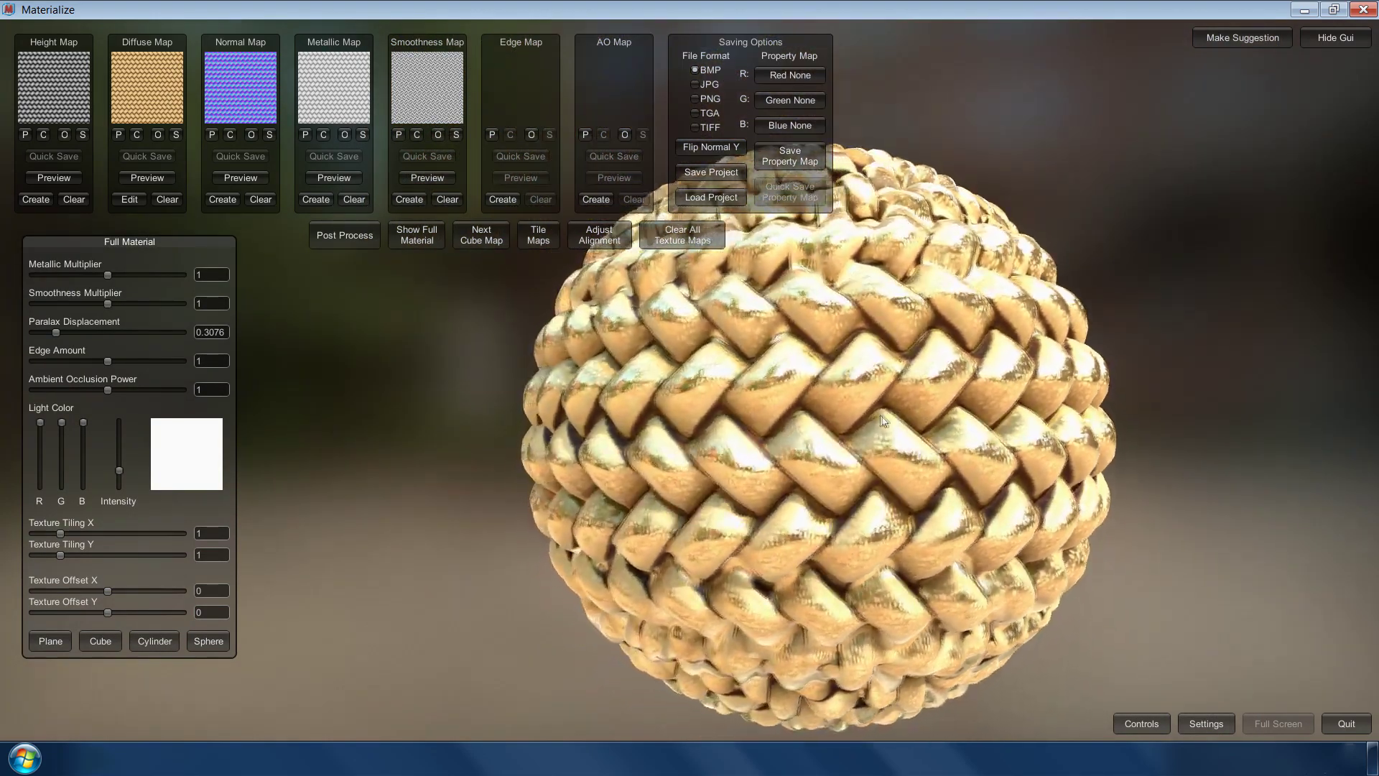
click(154, 641)
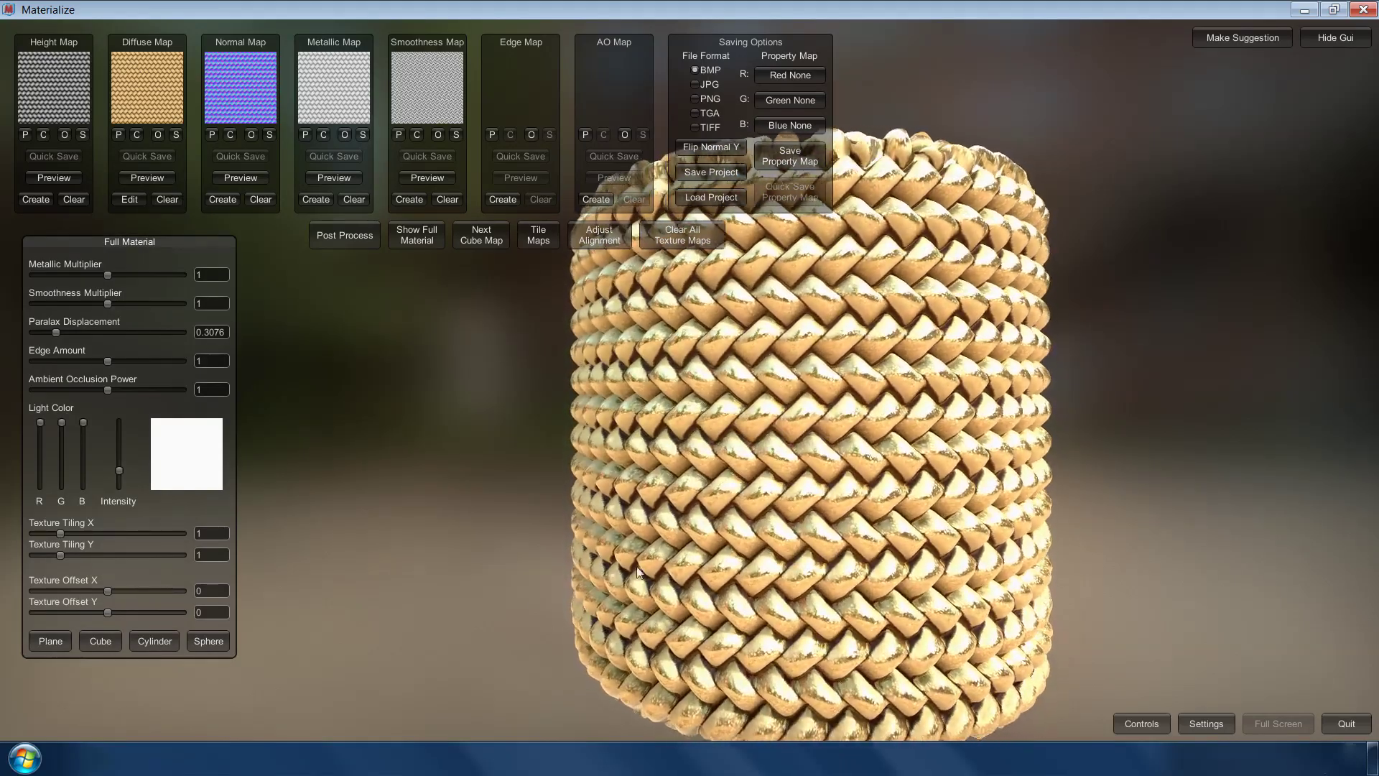
click(209, 641)
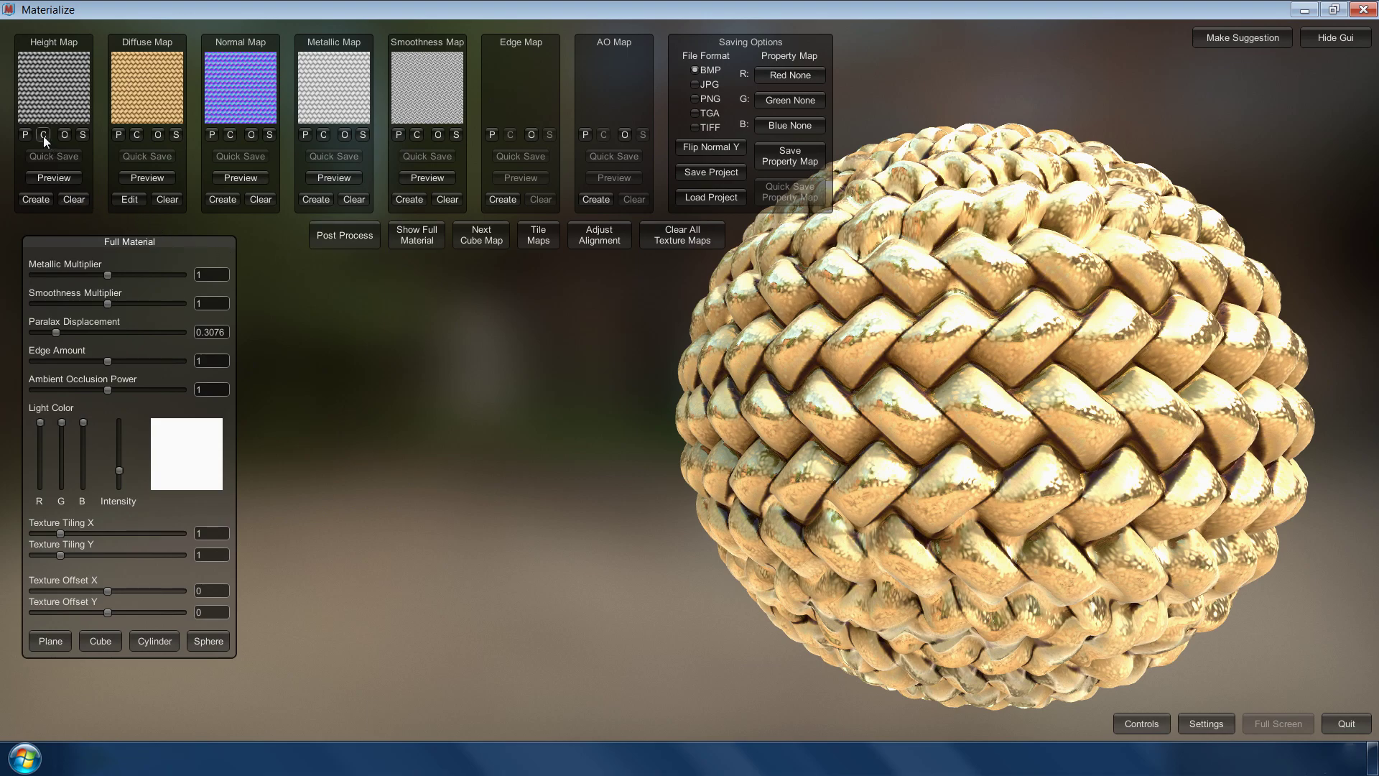
- Generate AO from normal and depth with wider pixel spread, apply it, and set AO power to 0.1730
click(586, 136)
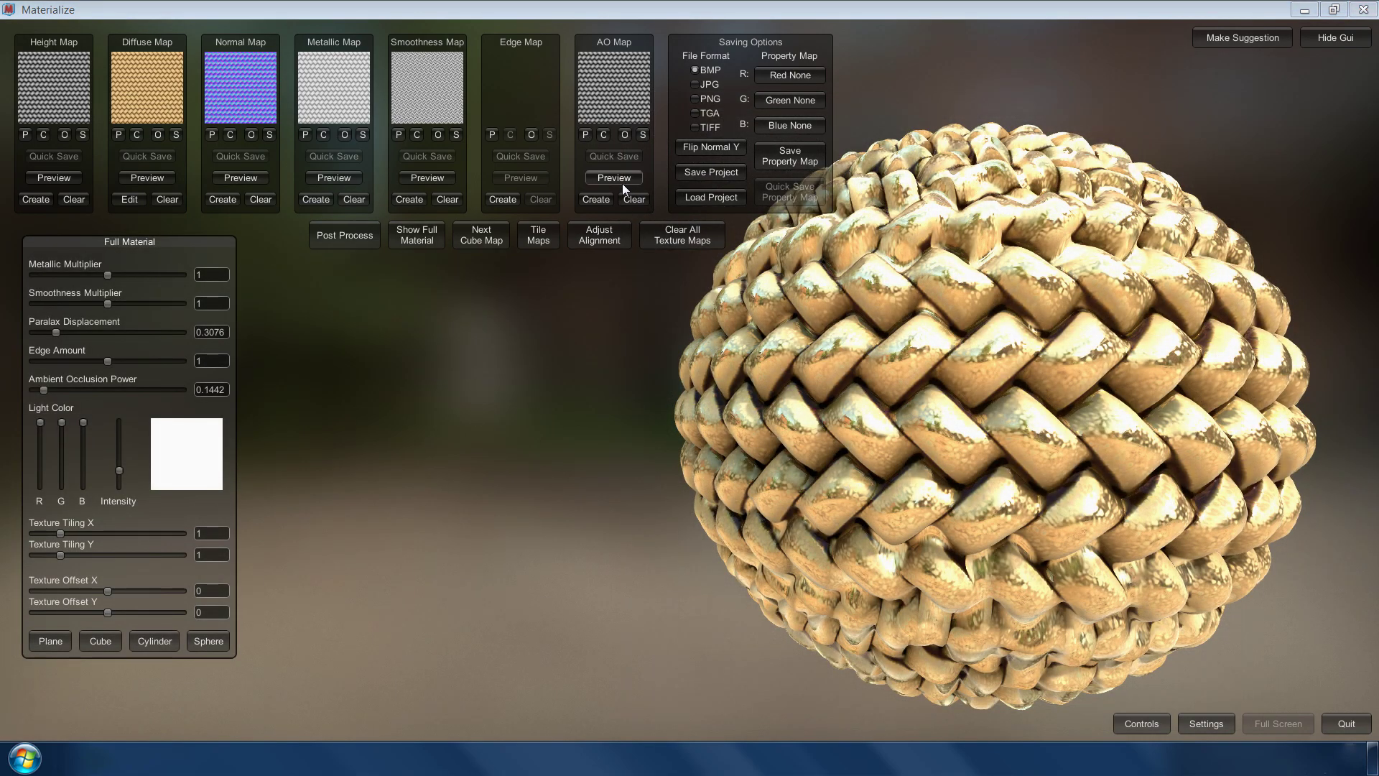
click(598, 199)
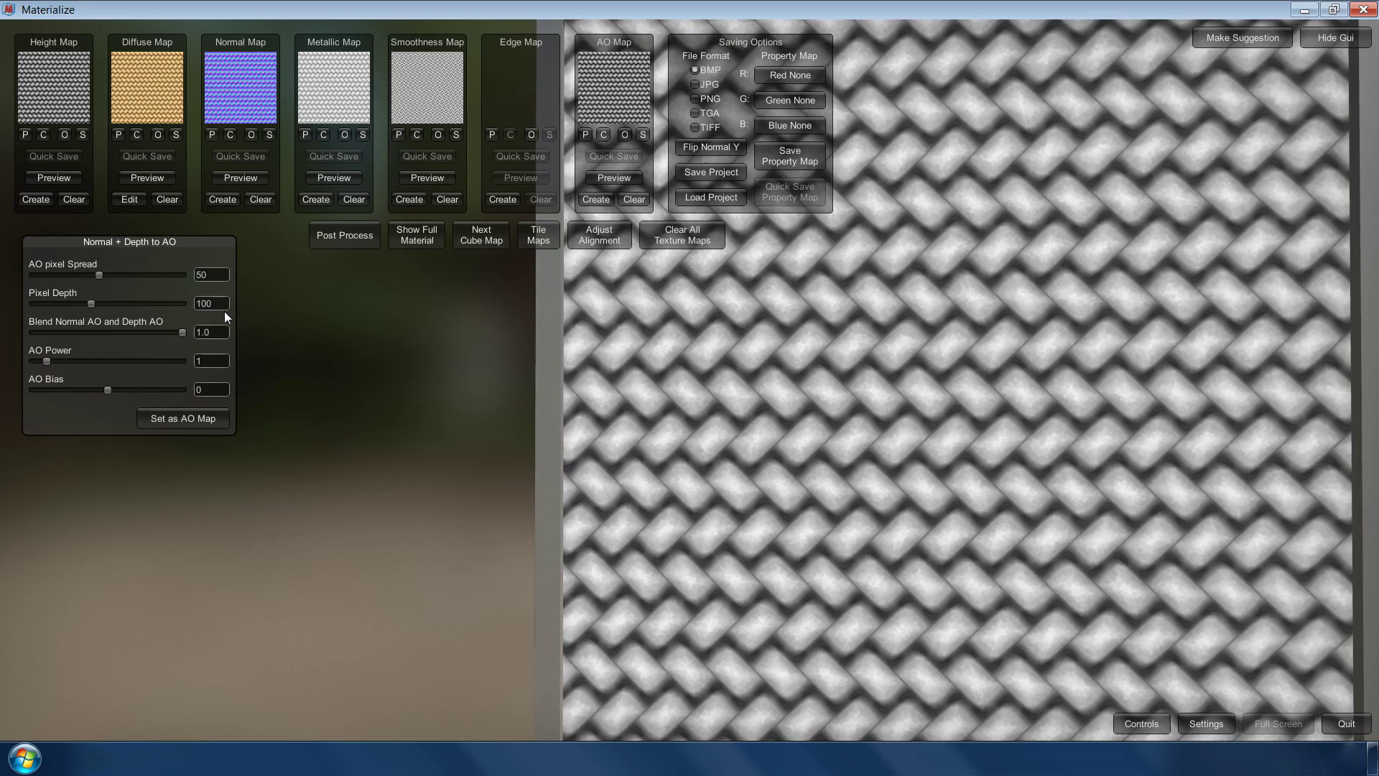
mouse_move(99, 276)
mouse_down()
mouse_move(116, 277)
mouse_move(98, 302)
mouse_up()
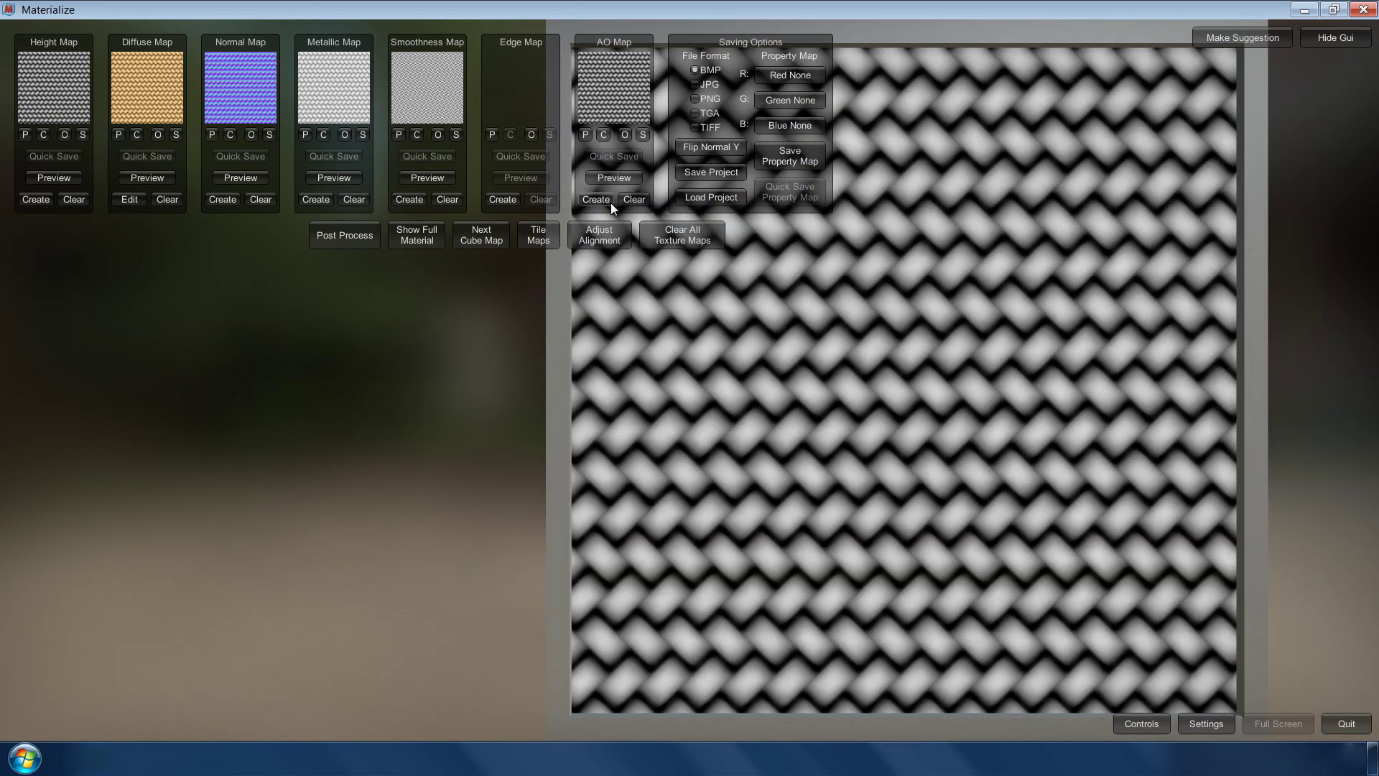
click(417, 235)
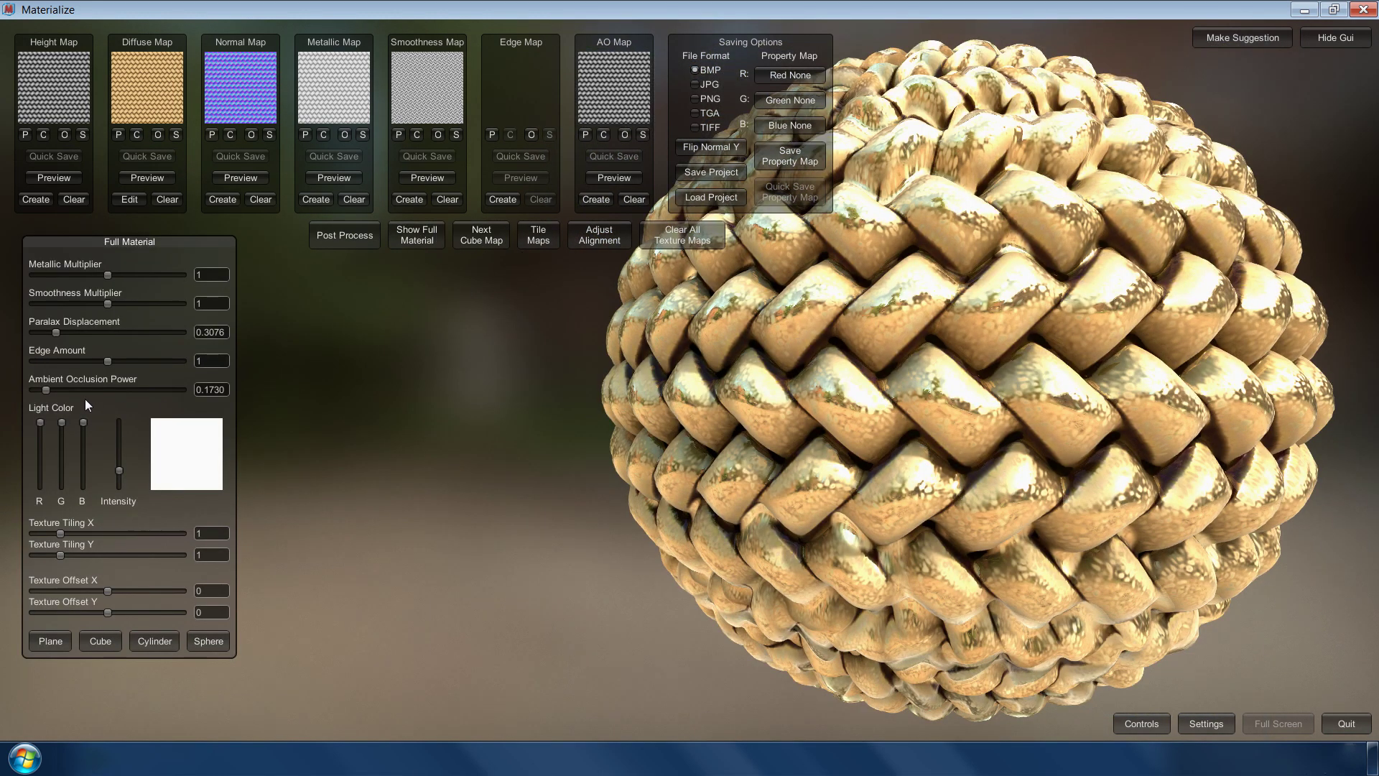
drag(46, 394, 44, 396)
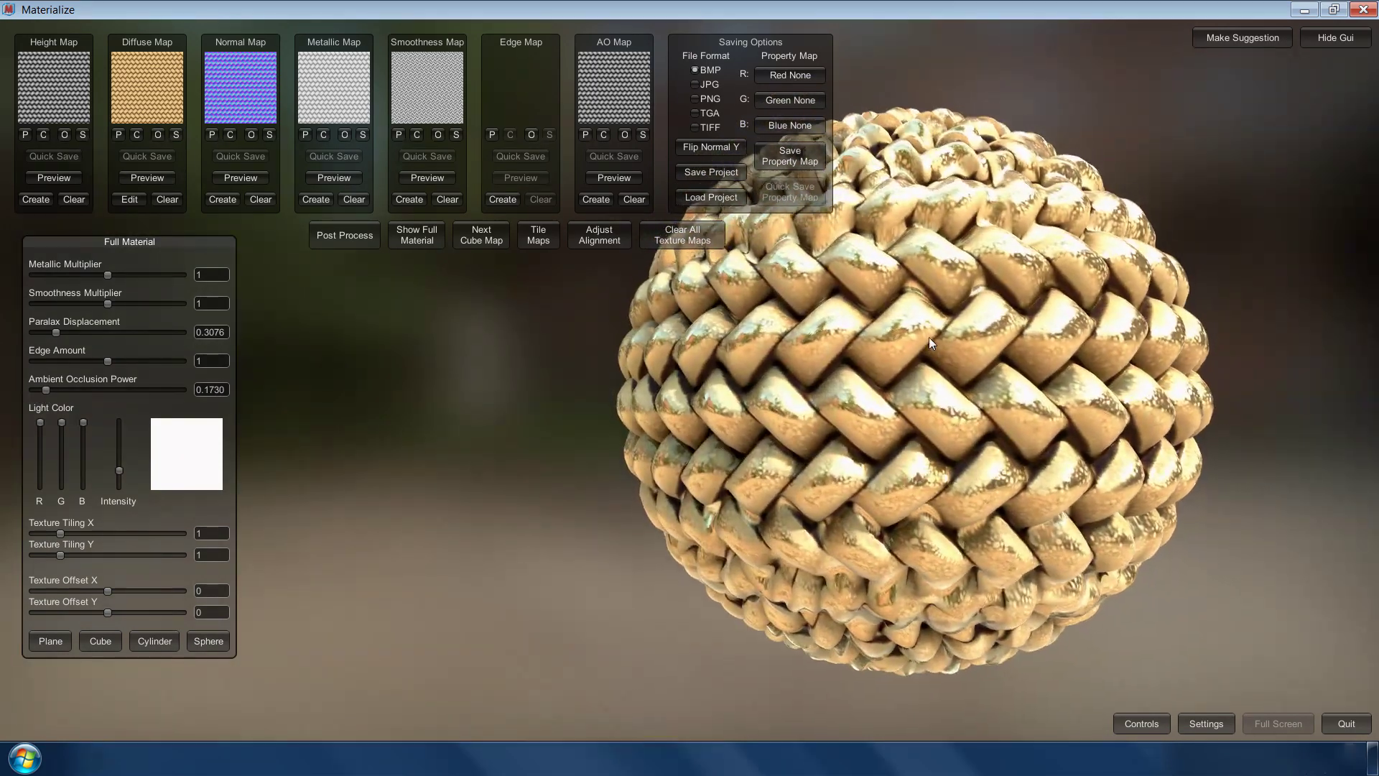
drag(928, 338, 906, 367)
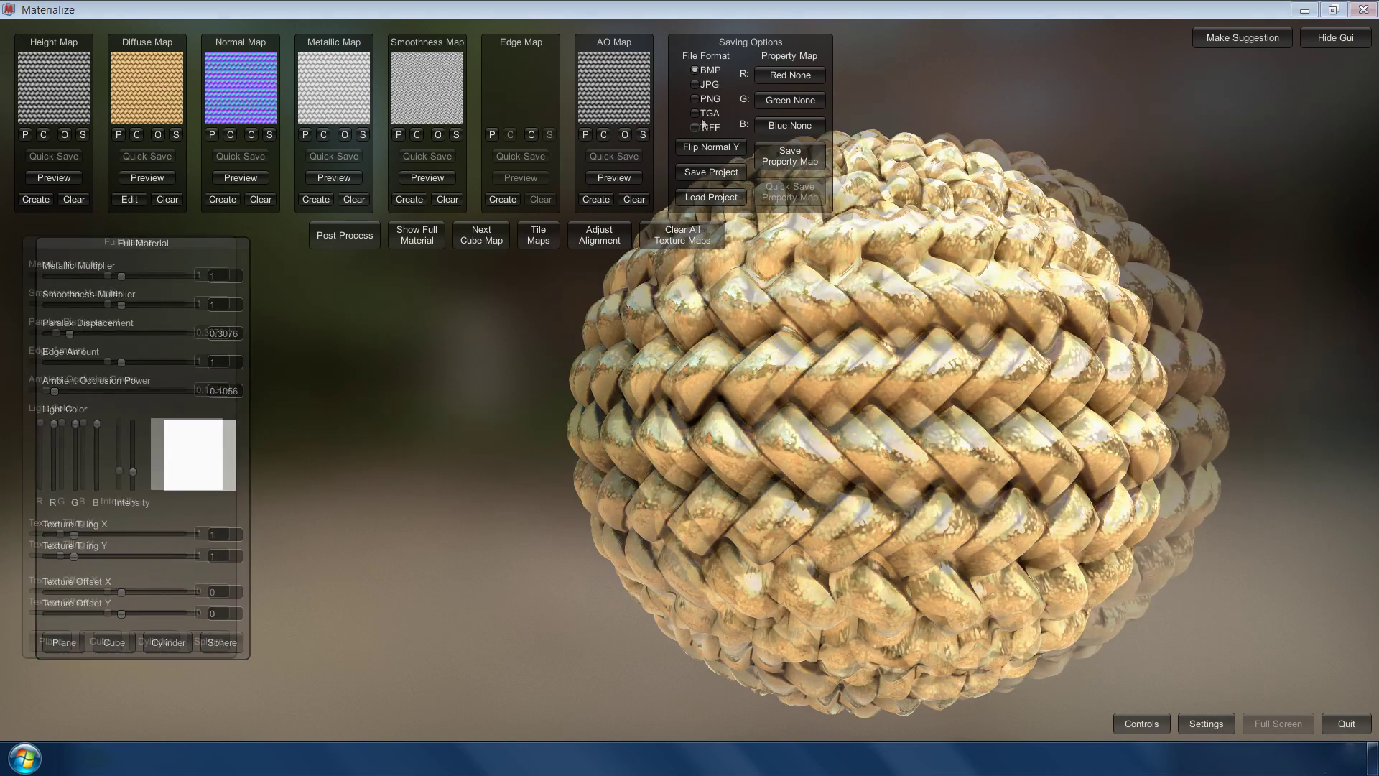
- Choose TIFF as the map file format and start saving the project
click(697, 126)
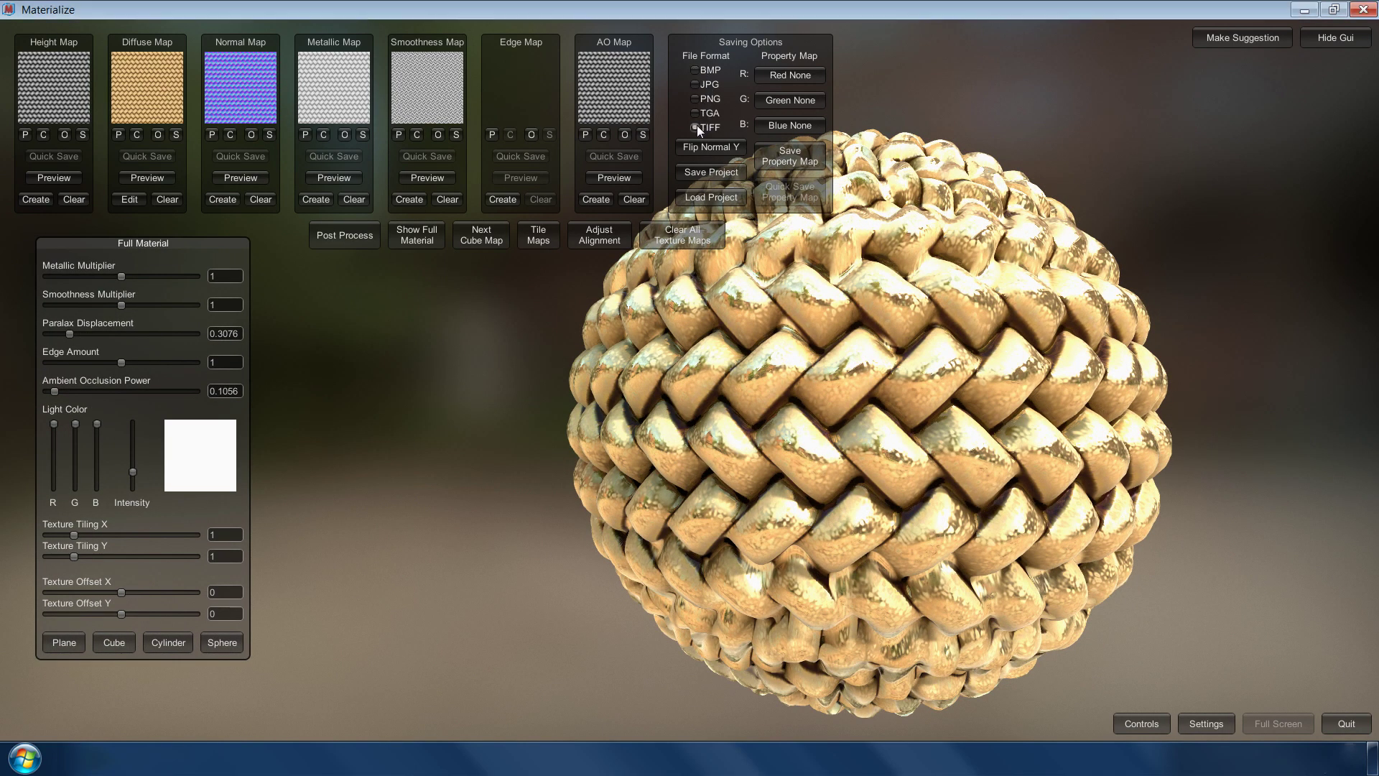
click(726, 174)
text(MetalWeave)
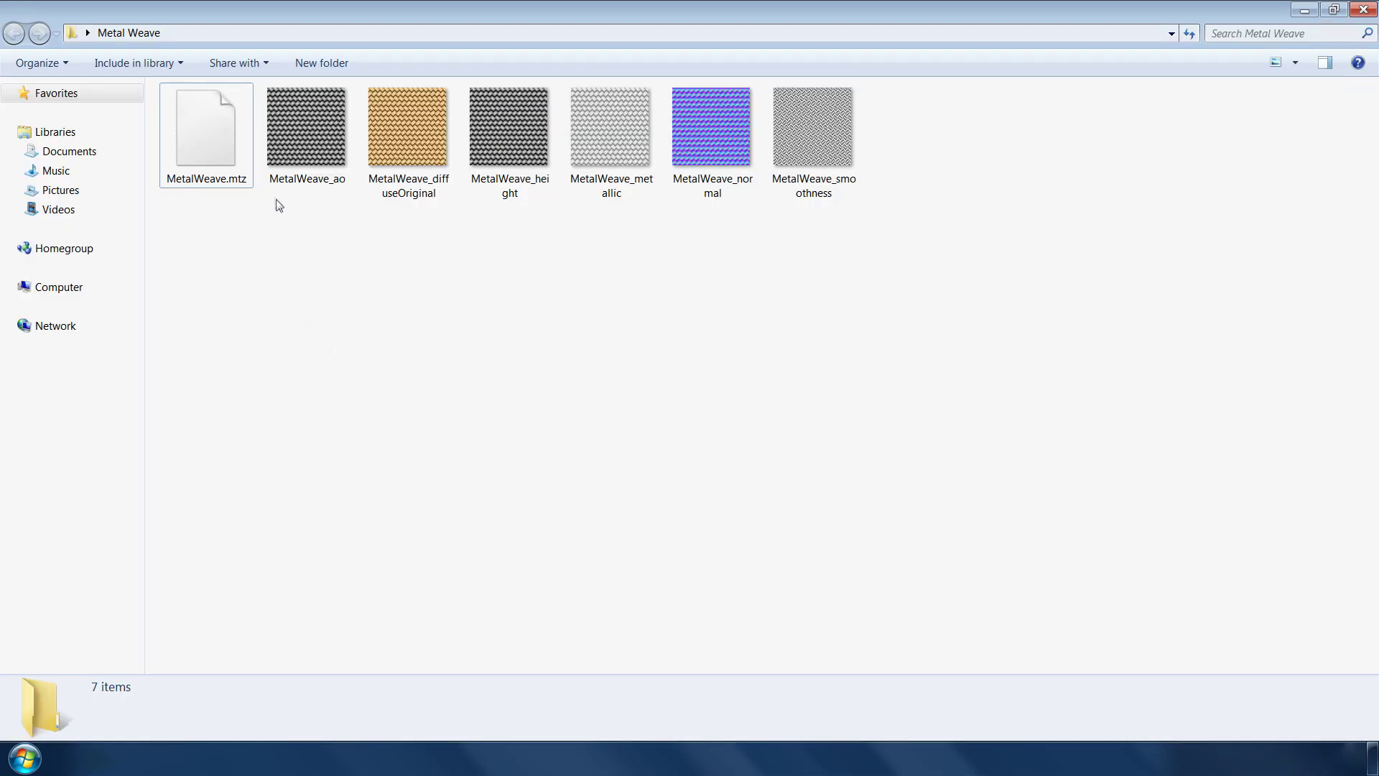
click(224, 152)
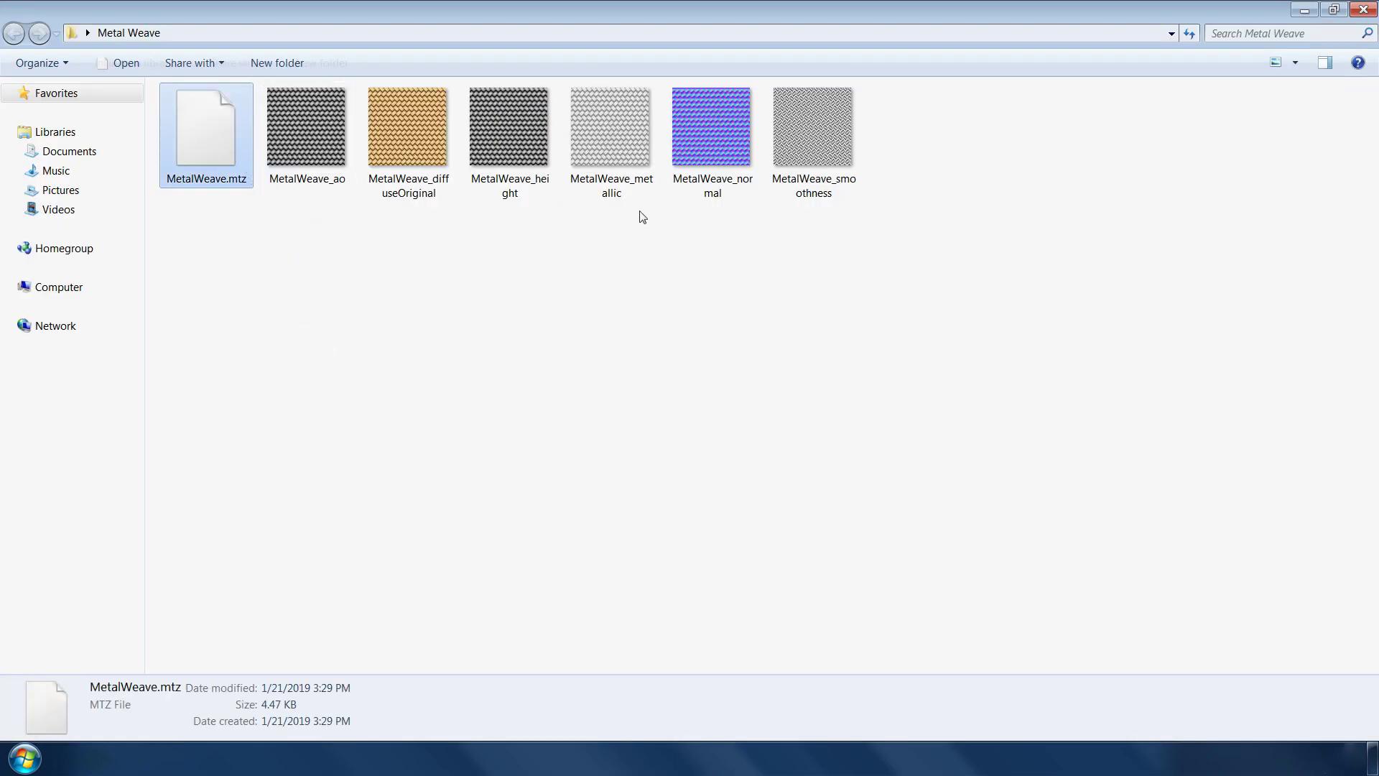
click(323, 253)
click(175, 142)
click(329, 178)
click(431, 152)
click(507, 151)
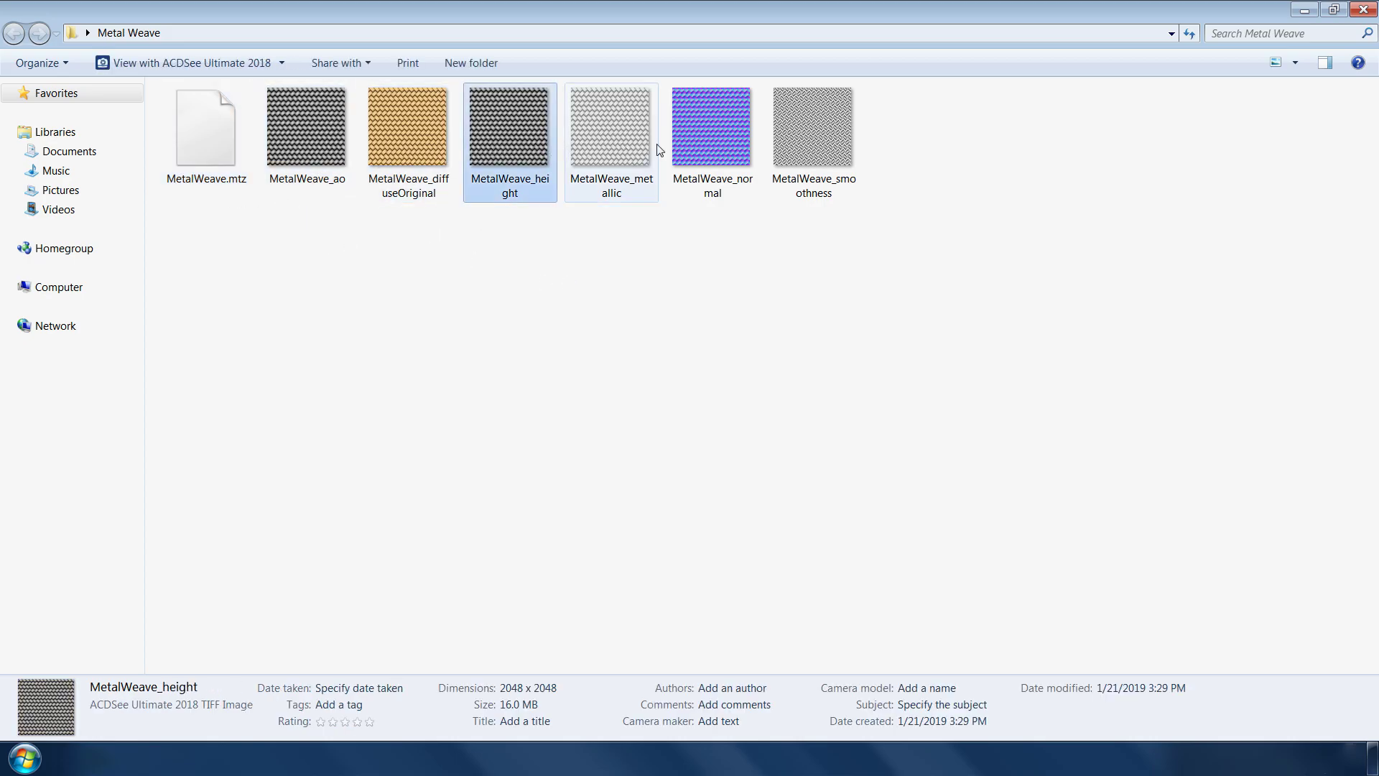
click(431, 145)
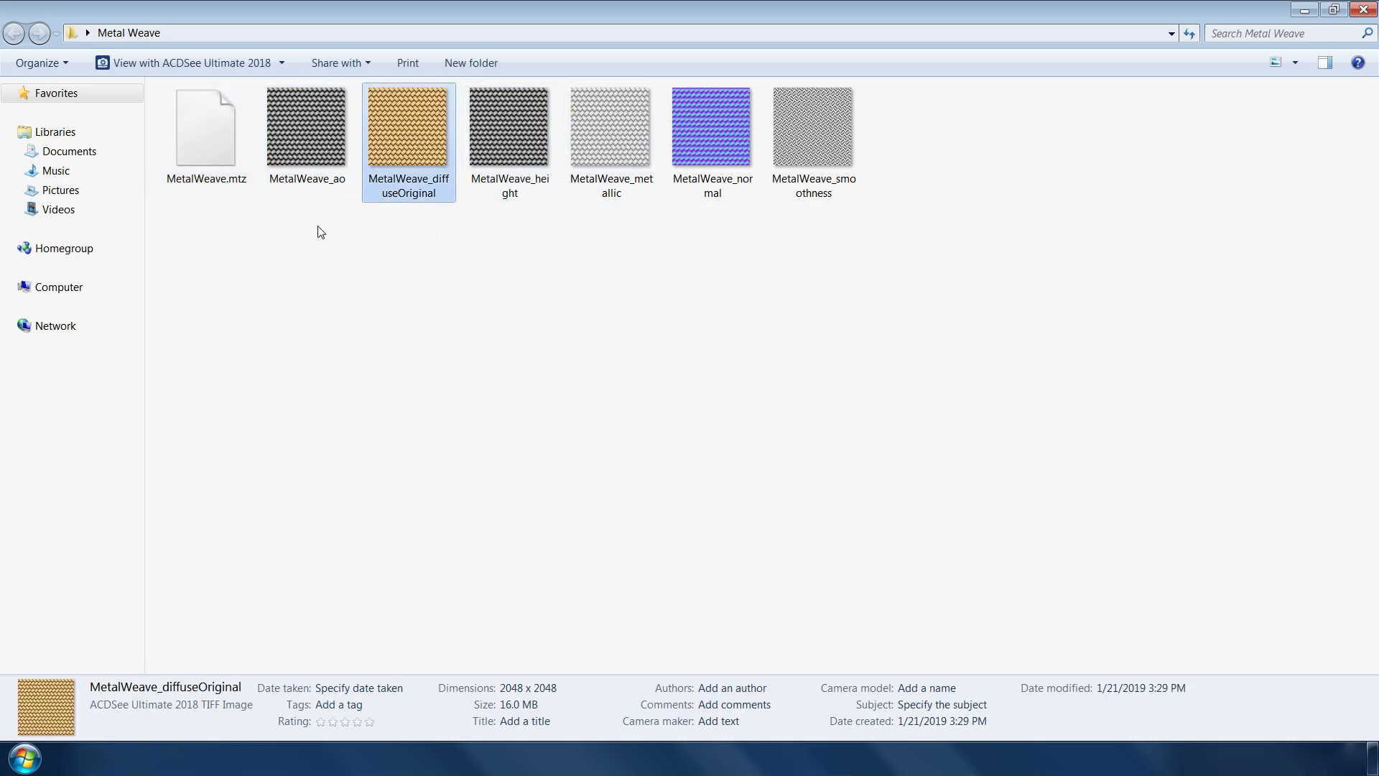
click(242, 152)
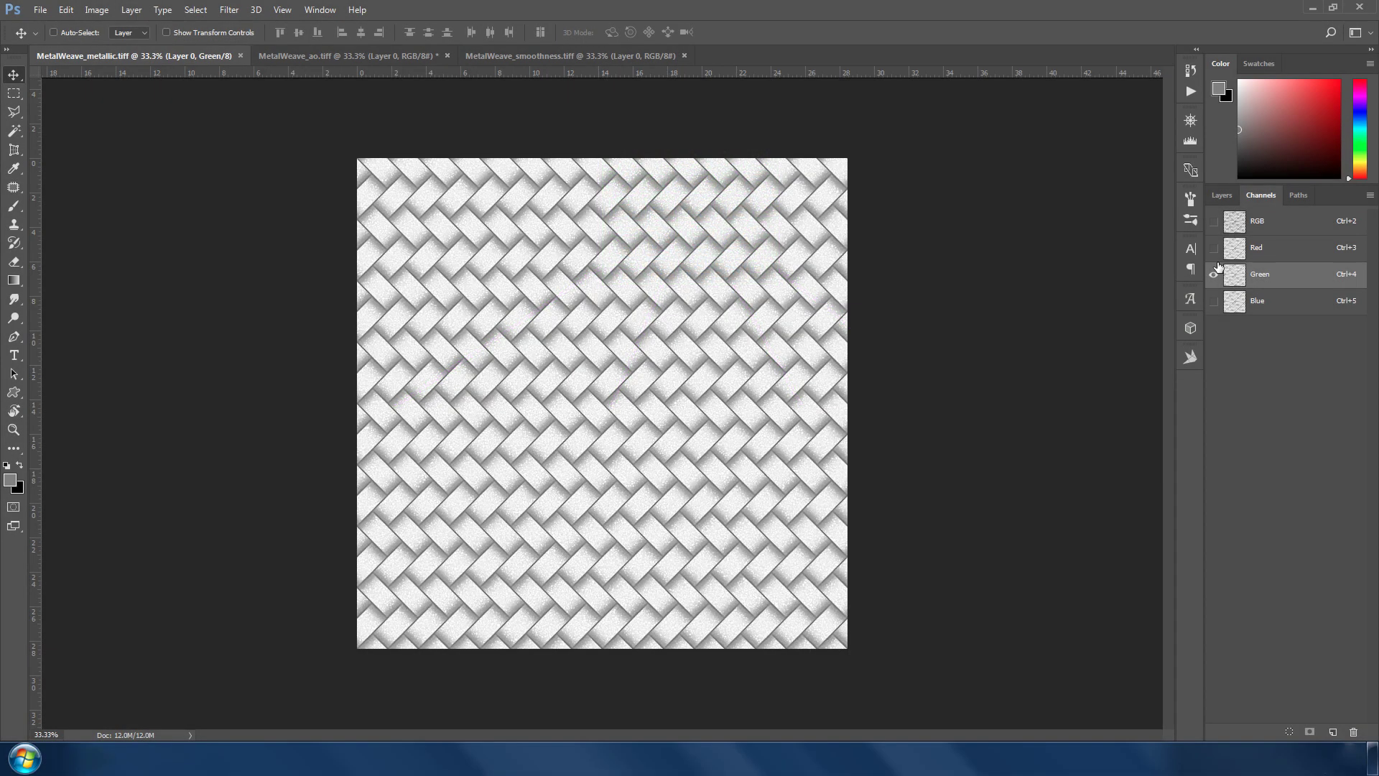
- Close the MetalWeave_ao document without saving it
click(374, 58)
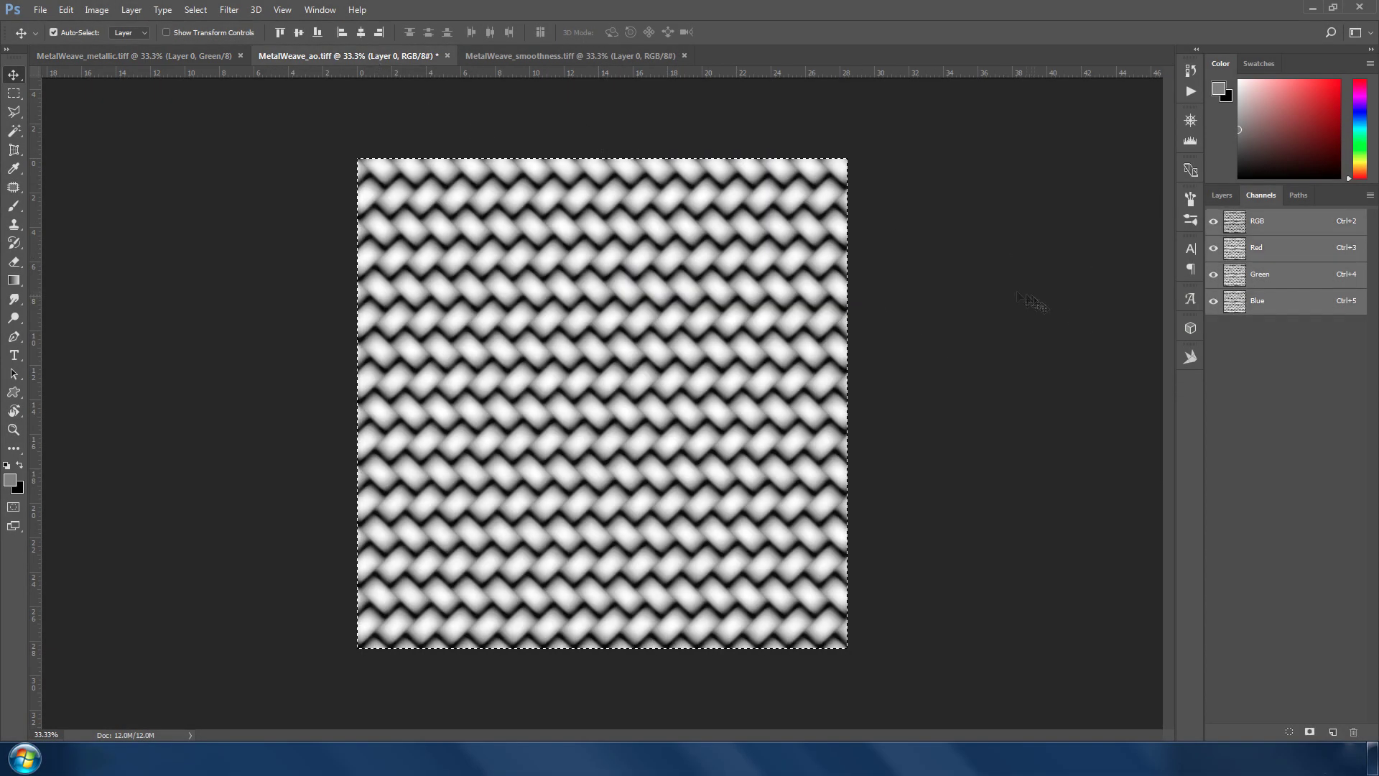
key(ctrl+w)
key(n)
- Check the Green and Blue channels and paste the smoothness pattern into a new Alpha 1 channel
click(1236, 278)
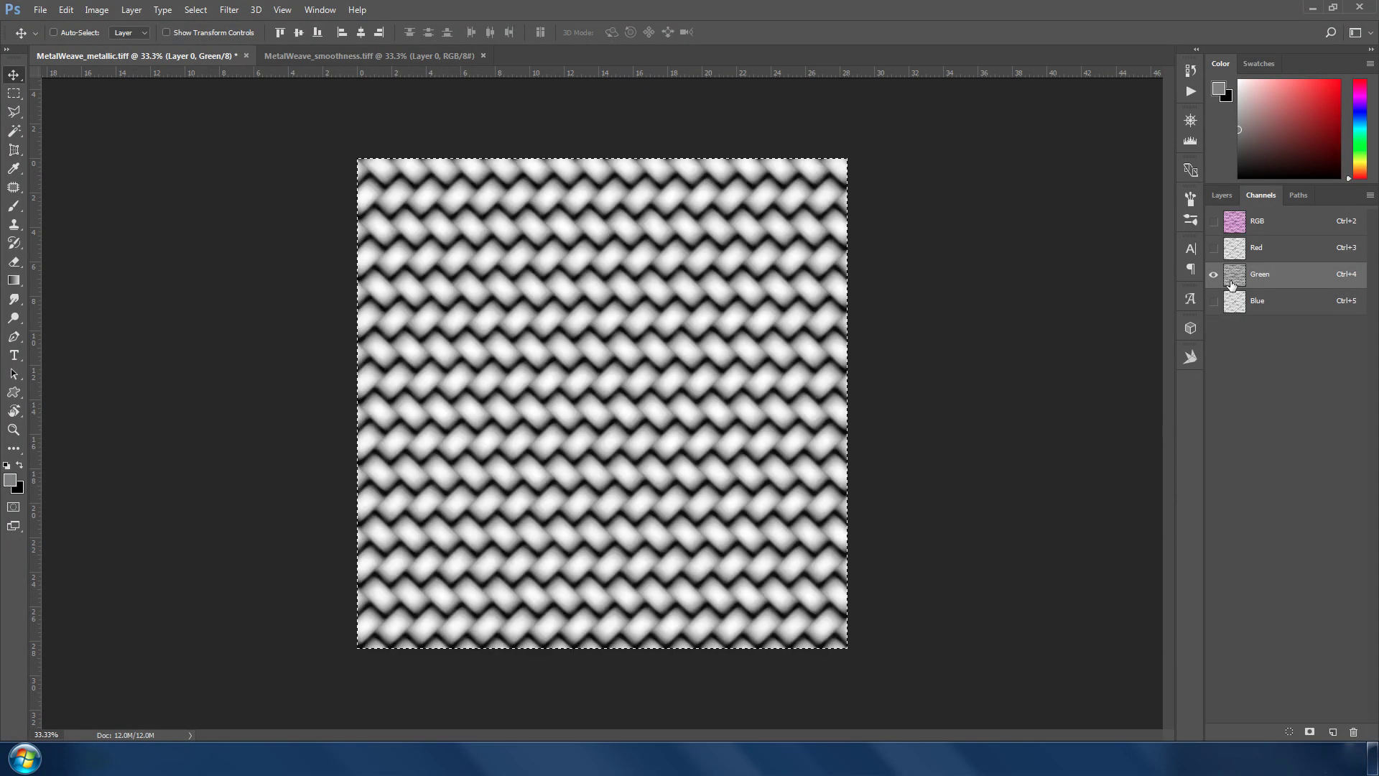
click(1214, 300)
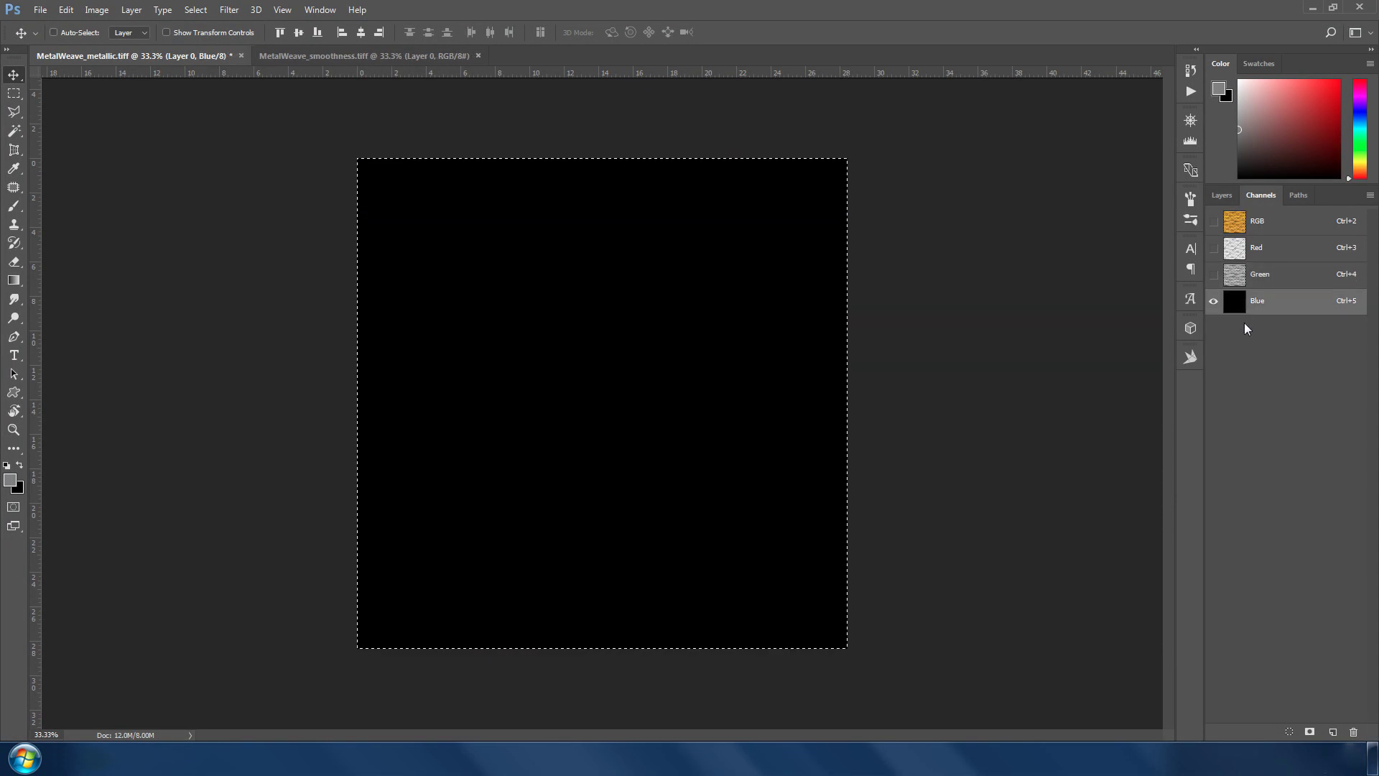
click(1333, 732)
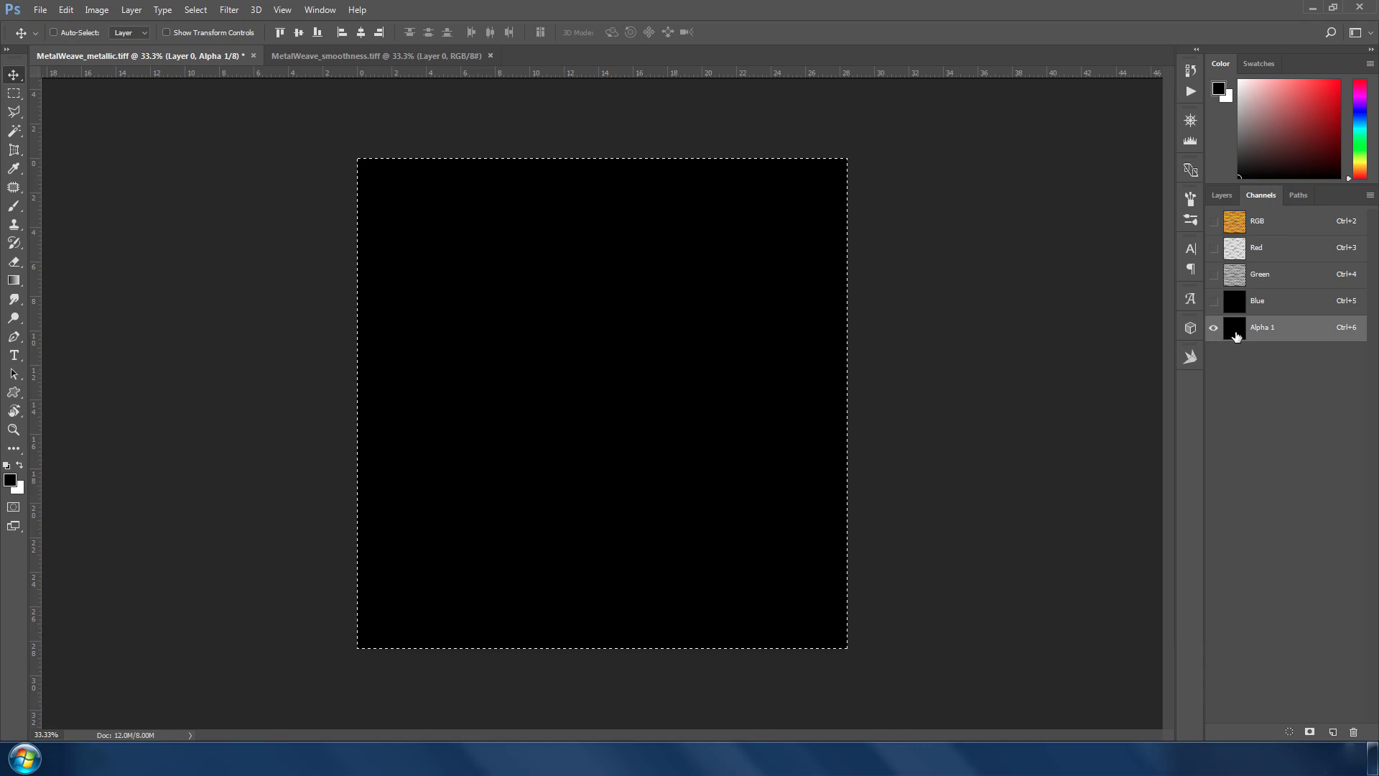
key(ctrl+v)
key(ctrl+2)
- Save the packed image as the MaskMap TIFF, accepting the compression options
key(ctrl+shift+s)
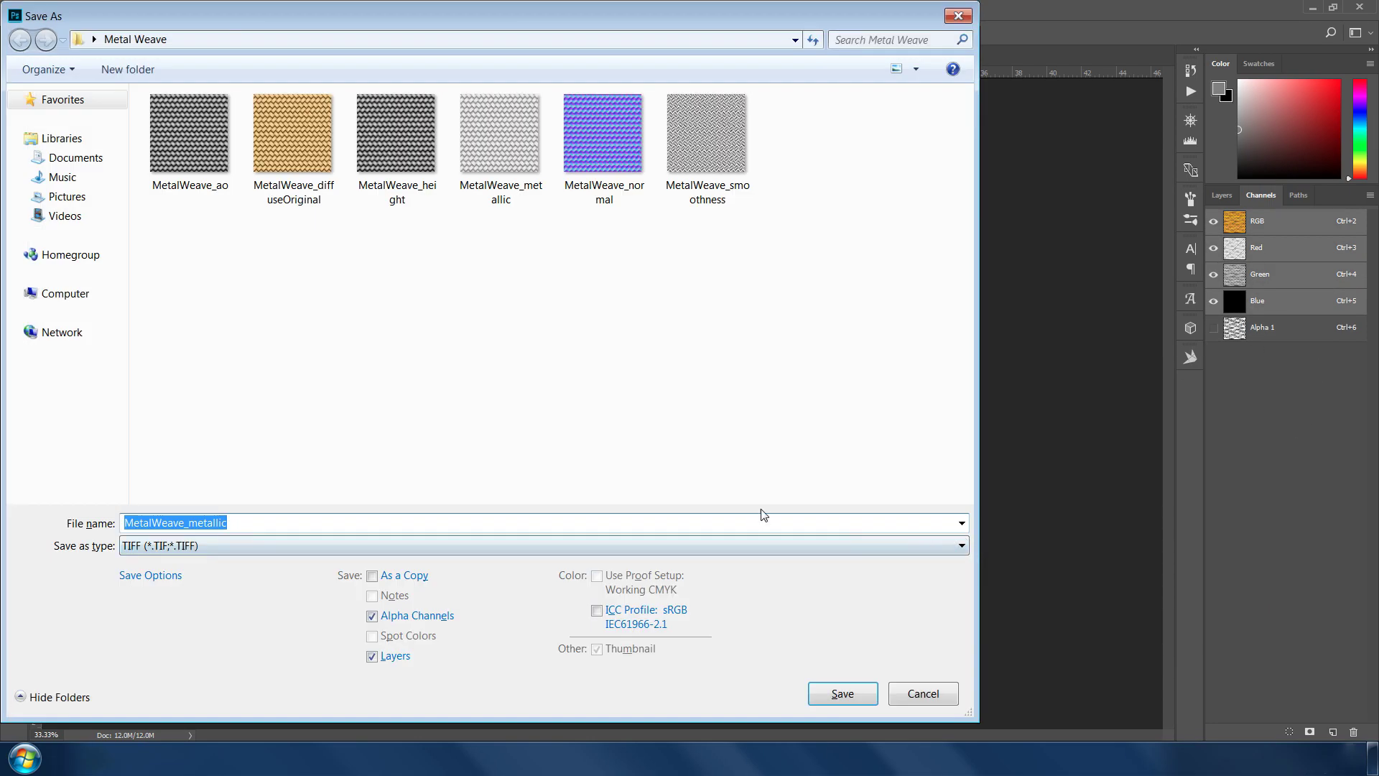
text(MaskMap)
click(842, 692)
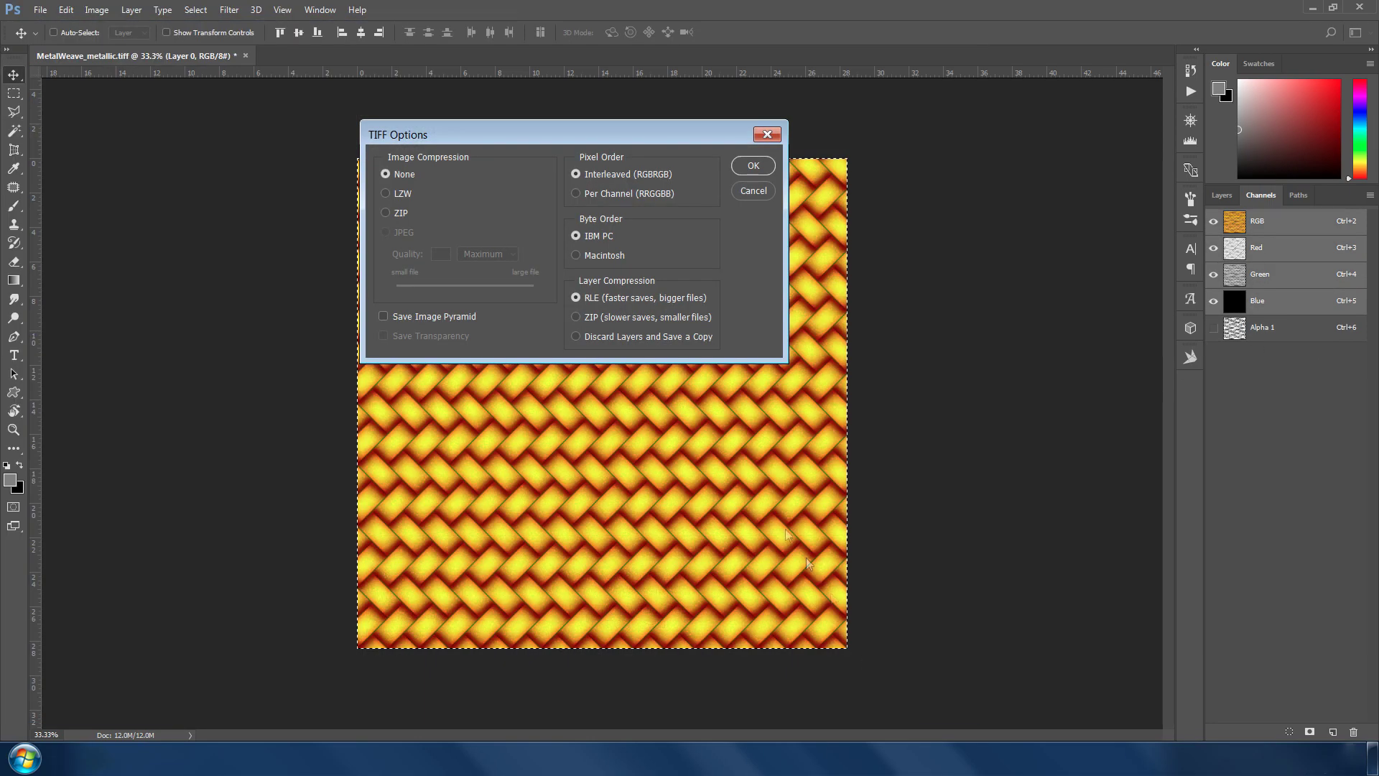
click(752, 170)
- Finish the MaskMap save, then copy MaskMap, diffuseOriginal, height and normal into Unity's Assets\Metal Weave folder
click(664, 272)
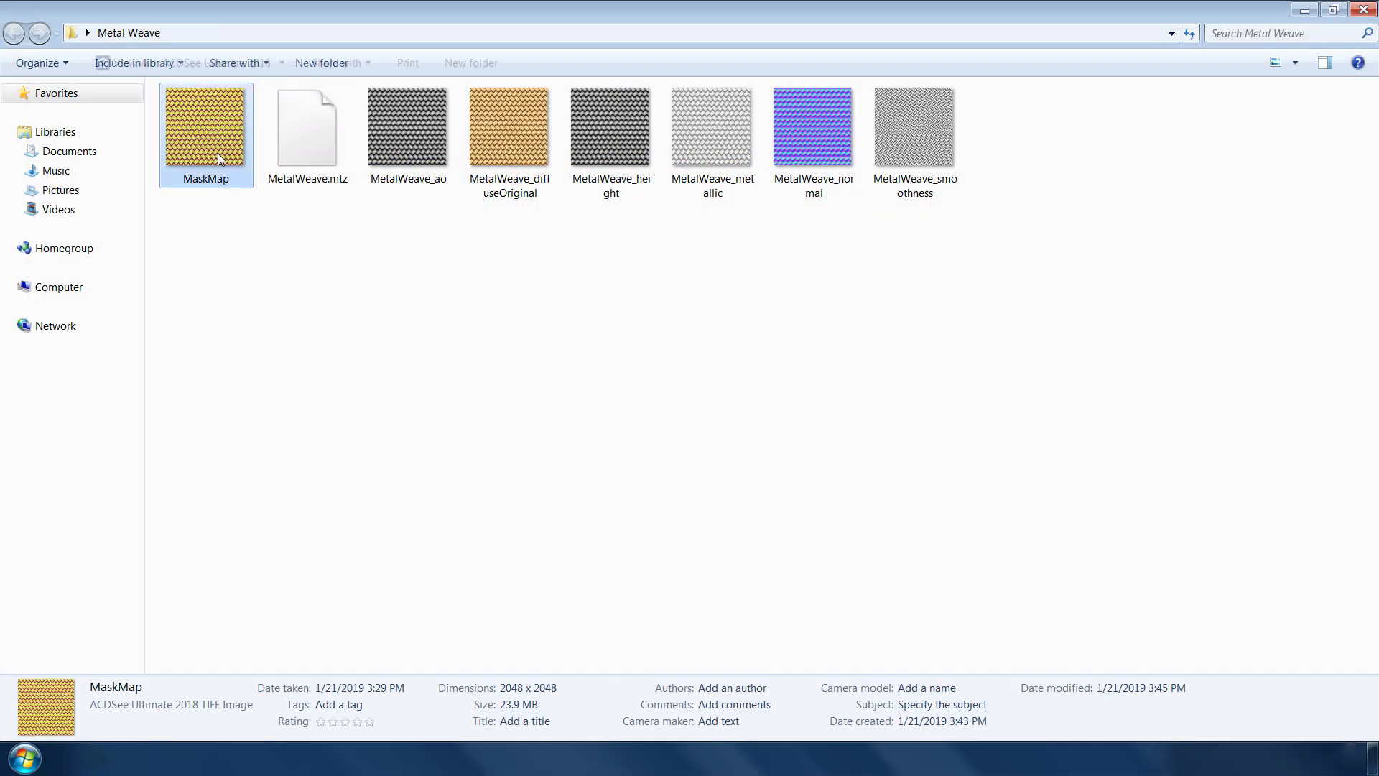
ctrl+click(509, 129)
ctrl+click(612, 130)
ctrl+click(823, 184)
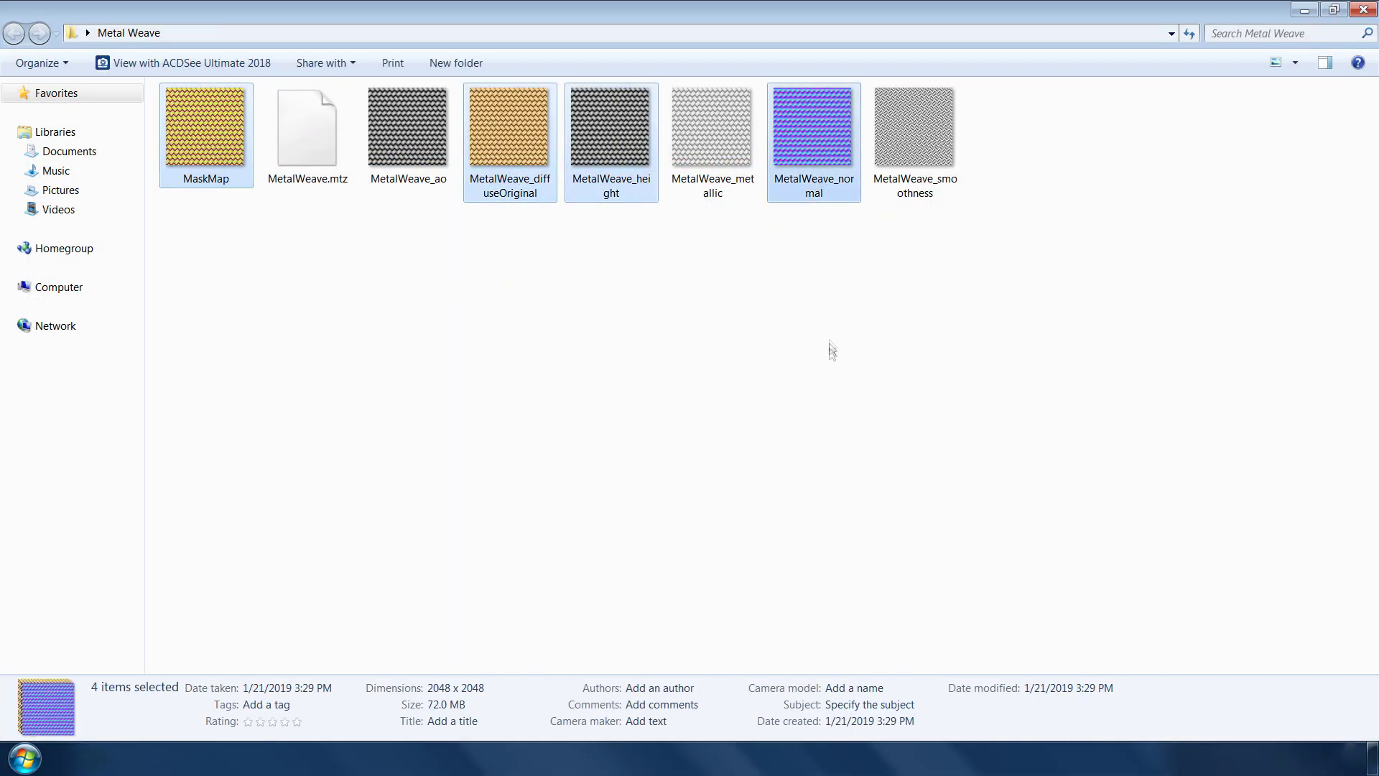
key(ctrl+c)
key(alt+Tab)
key(ctrl+v)
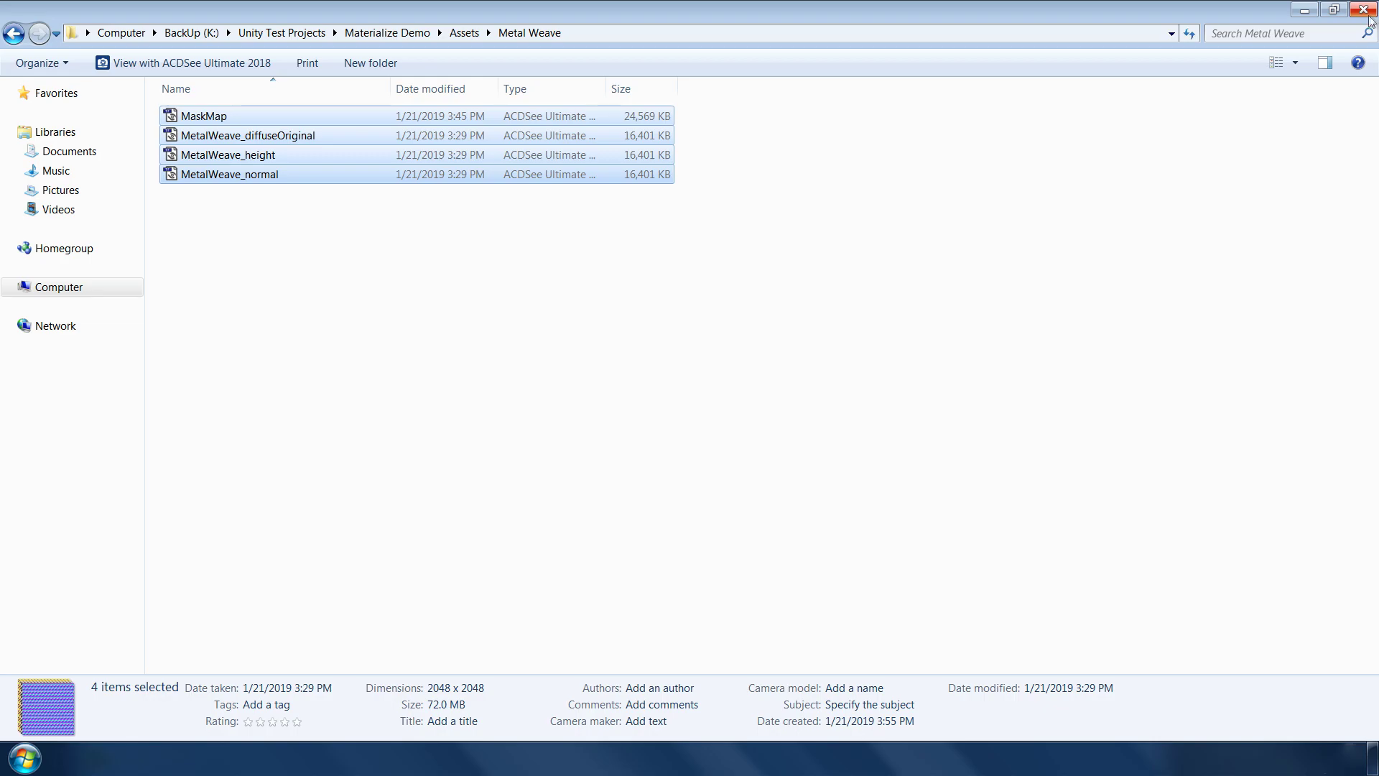
key(alt+Tab)
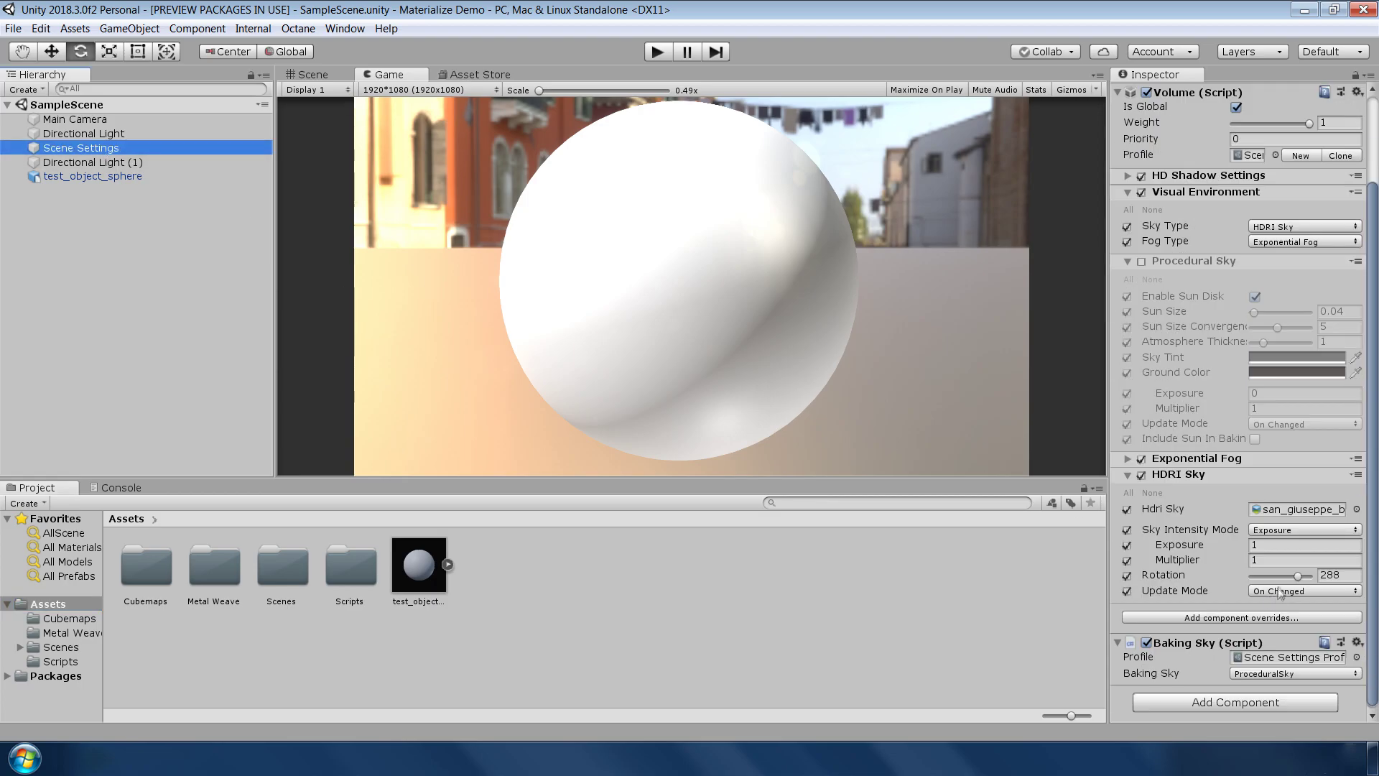
click(1280, 520)
double_click(1282, 515)
click(1145, 575)
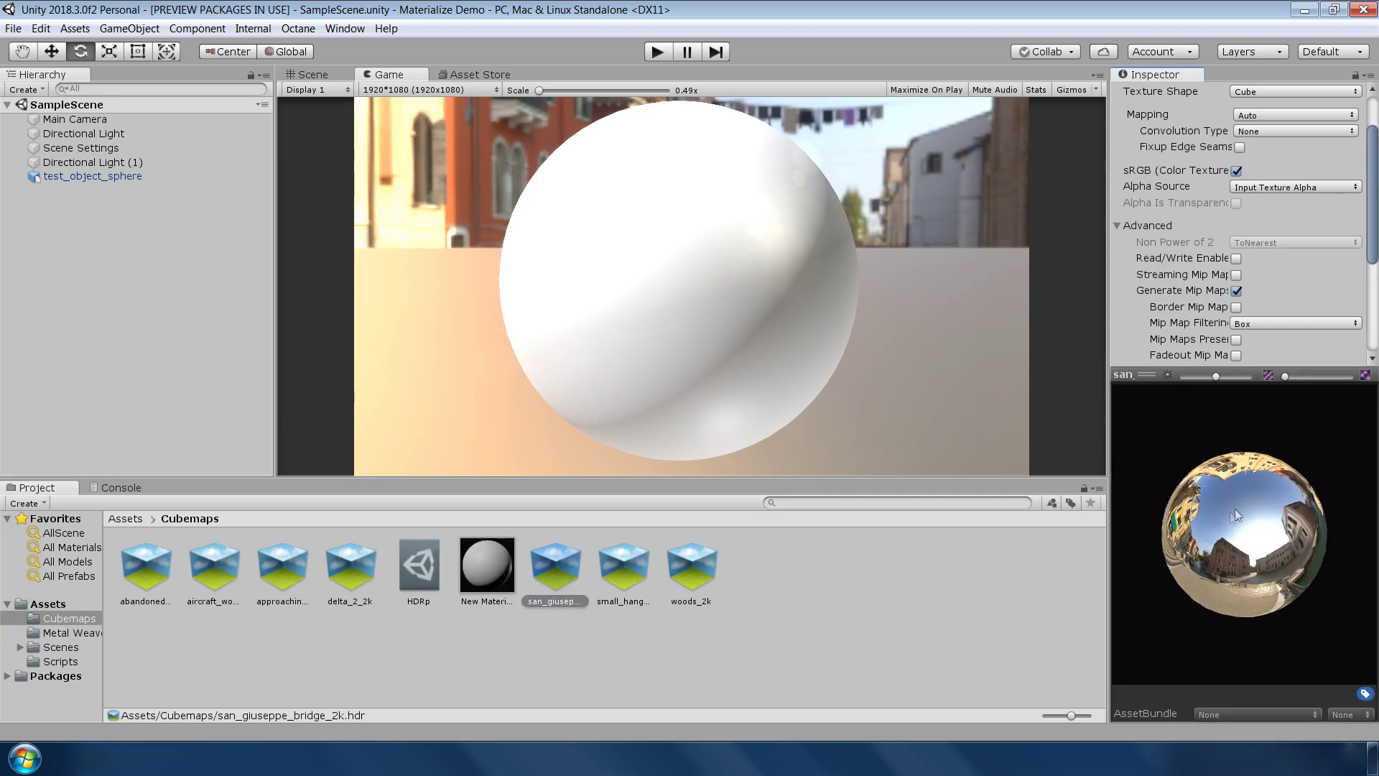
click(75, 118)
scroll(1209, 500, down, 3)
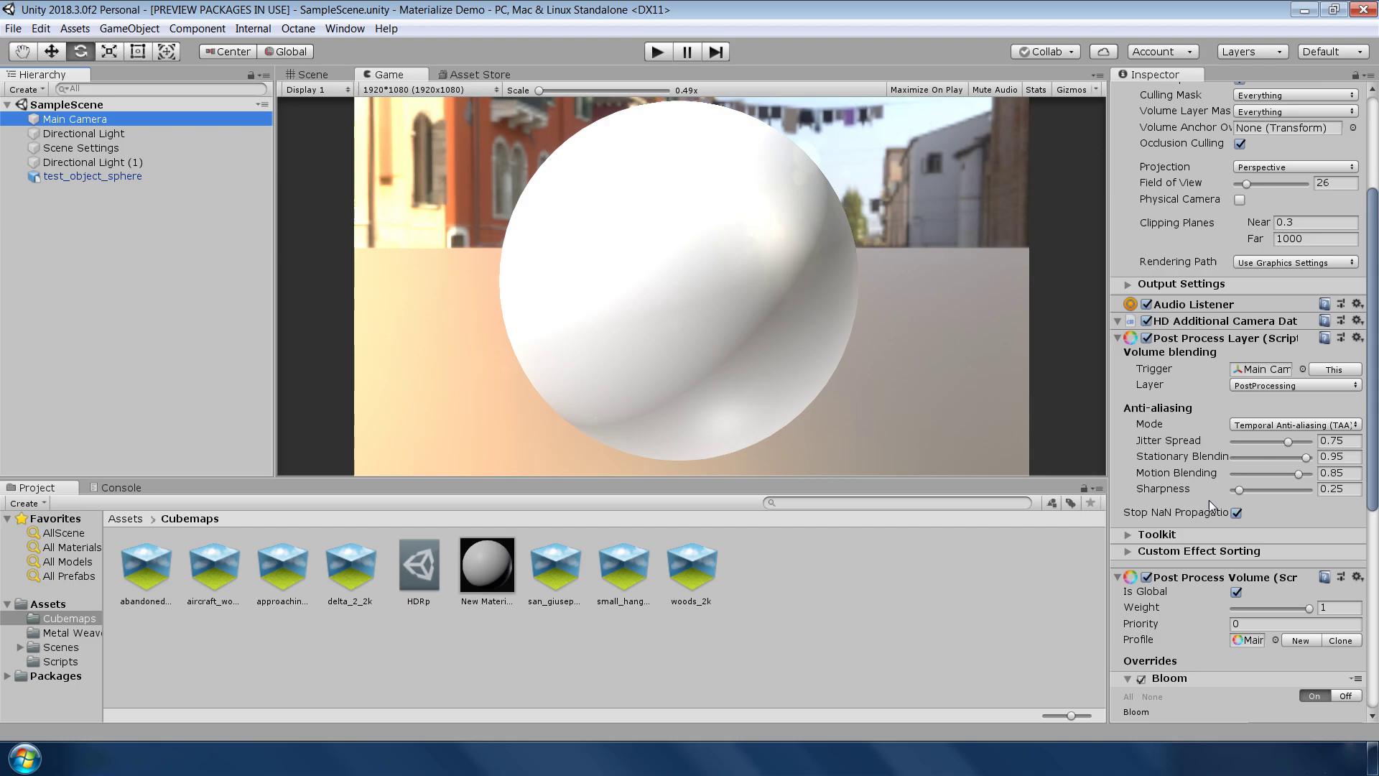
scroll(1213, 507, down, 2)
scroll(1277, 409, down, 3)
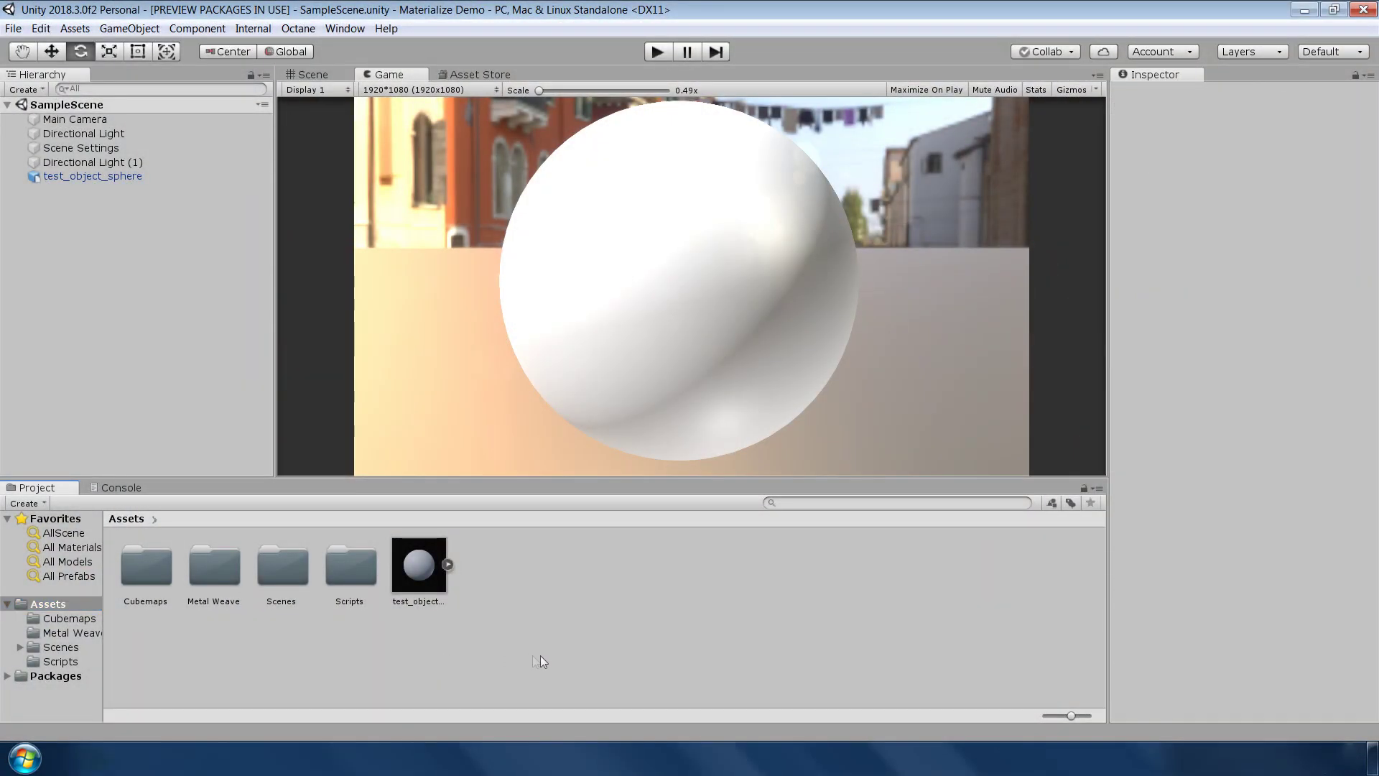
- Create a new material and assign the diffuse base colour, MaskMap and normal textures
right_click(553, 653)
mouse_move(674, 288)
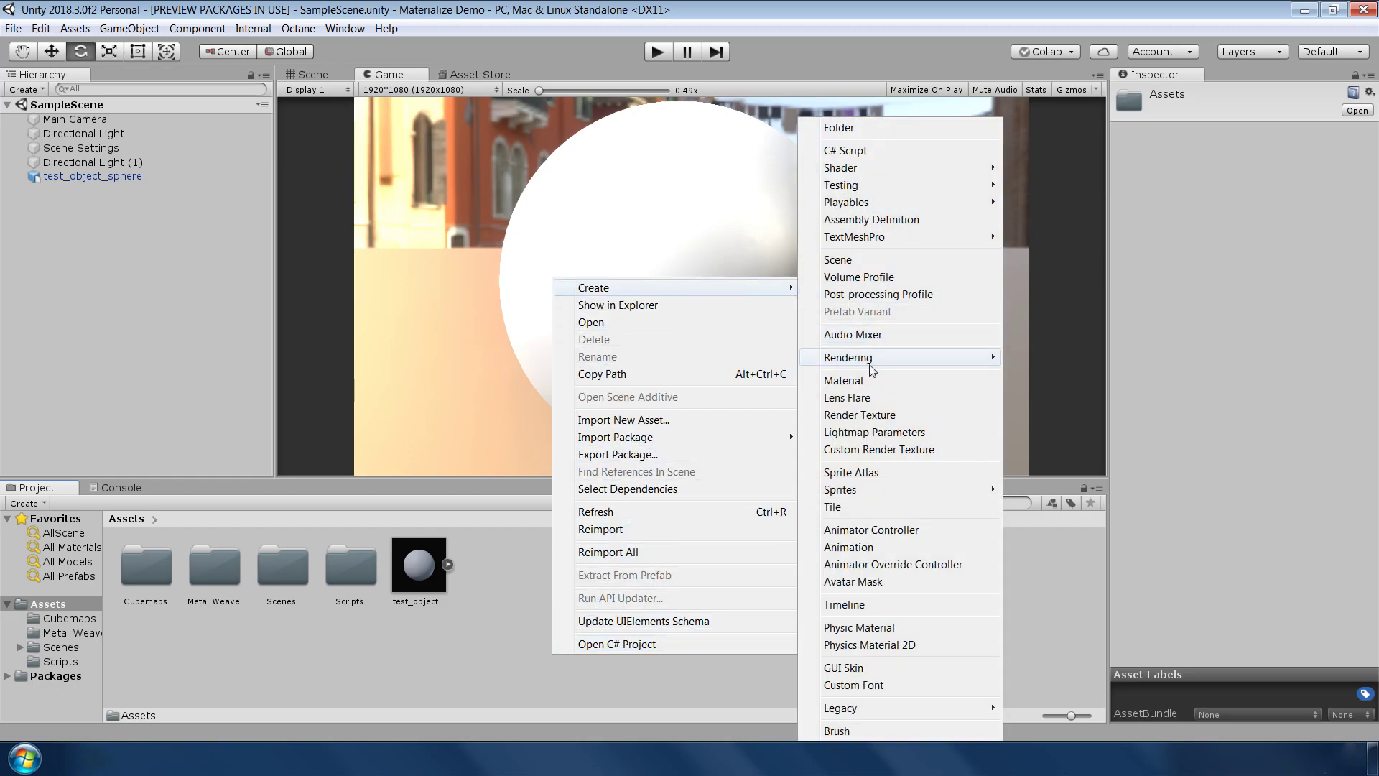
click(867, 376)
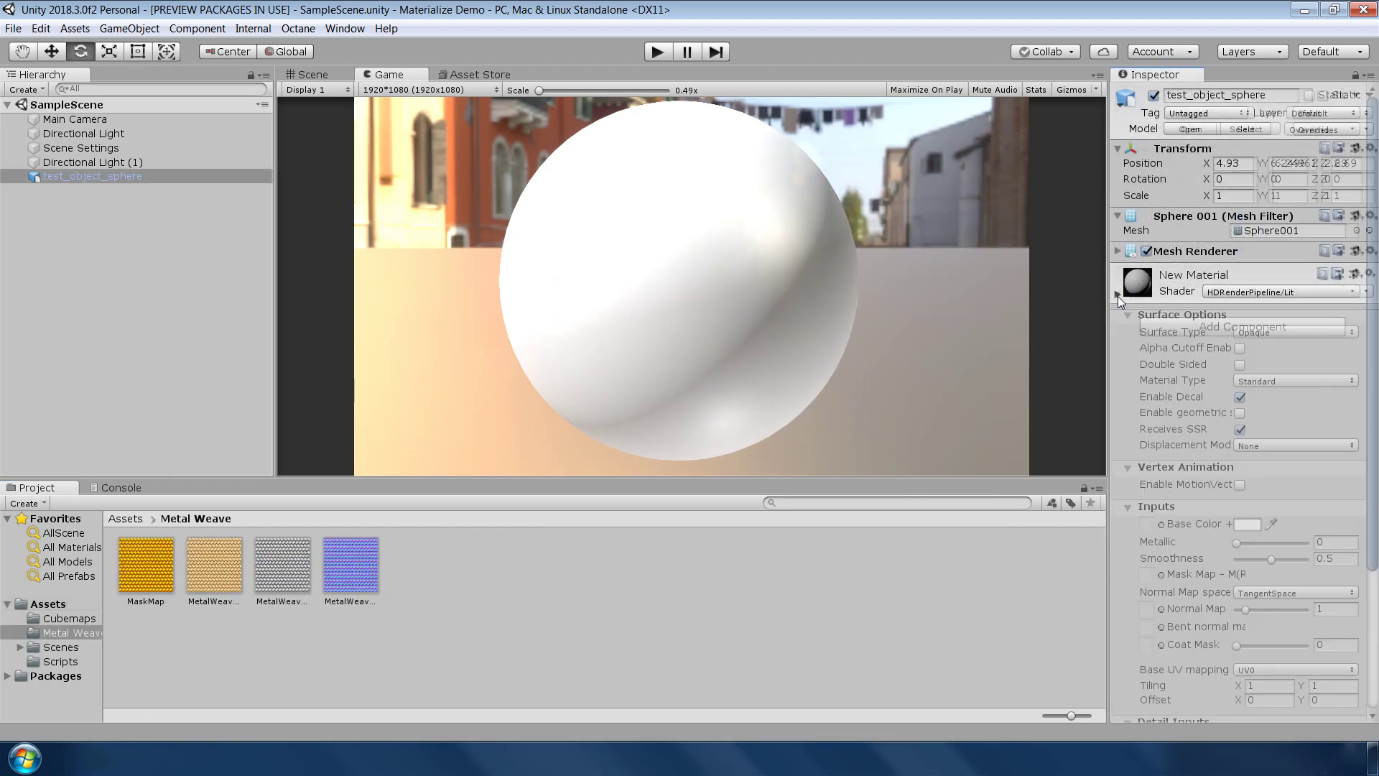
scroll(1155, 400, down, 3)
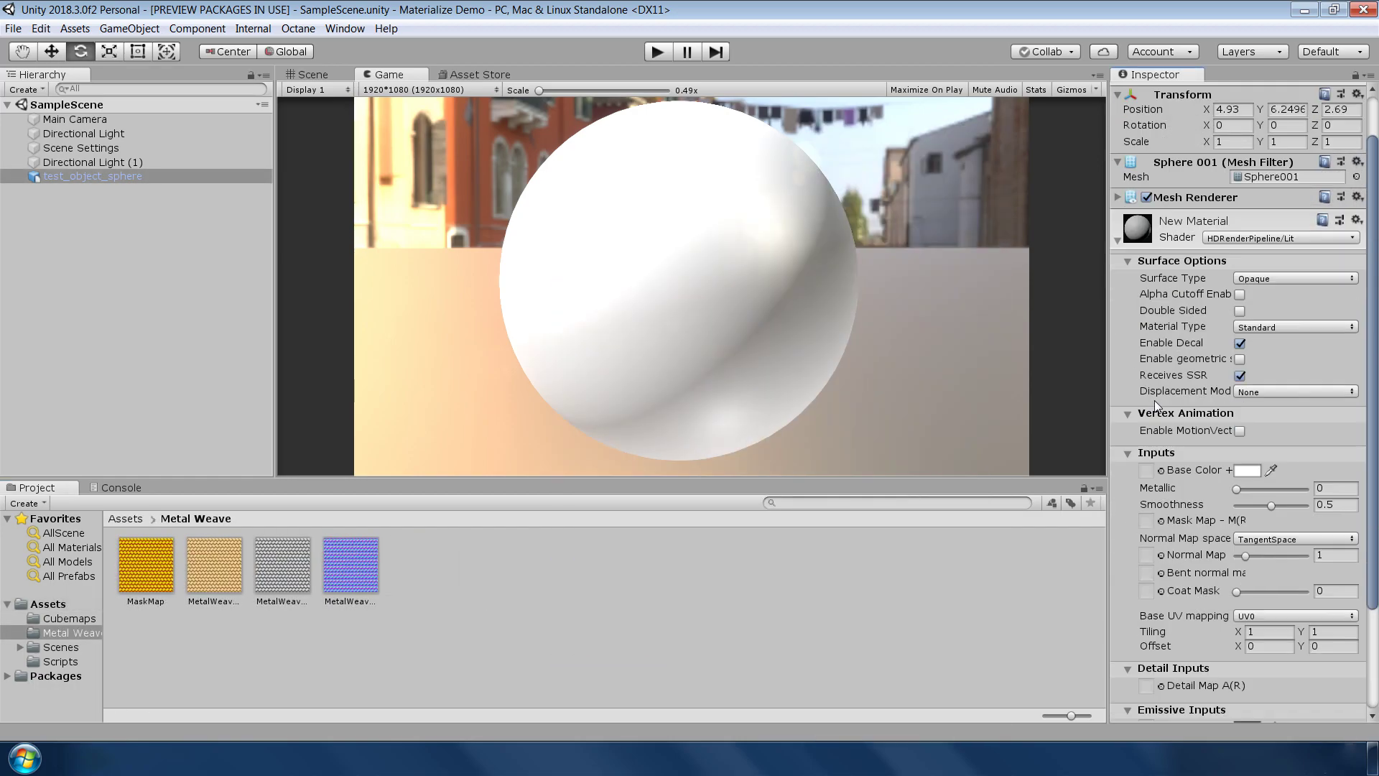
scroll(1155, 400, down, 1)
drag(1149, 421, 1148, 418)
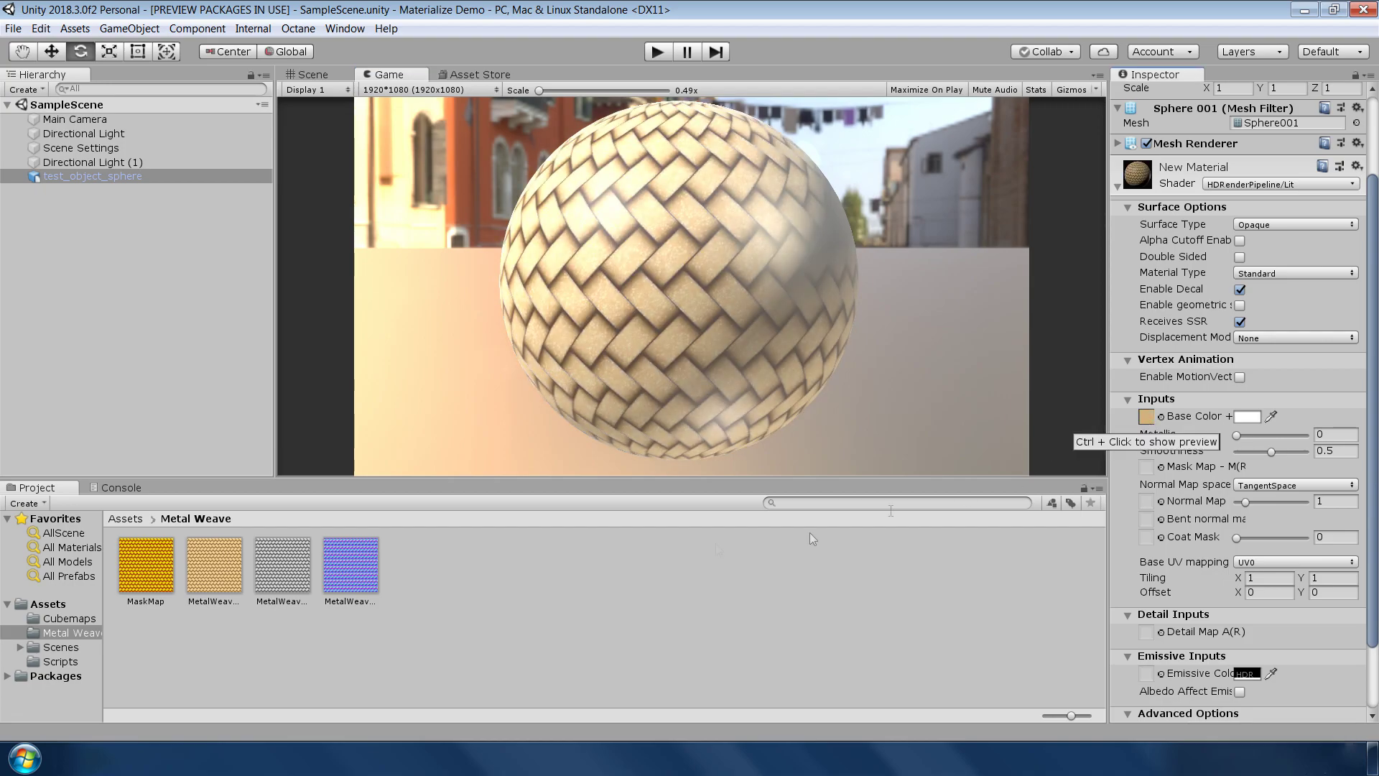
drag(146, 564, 1147, 466)
drag(349, 565, 1147, 492)
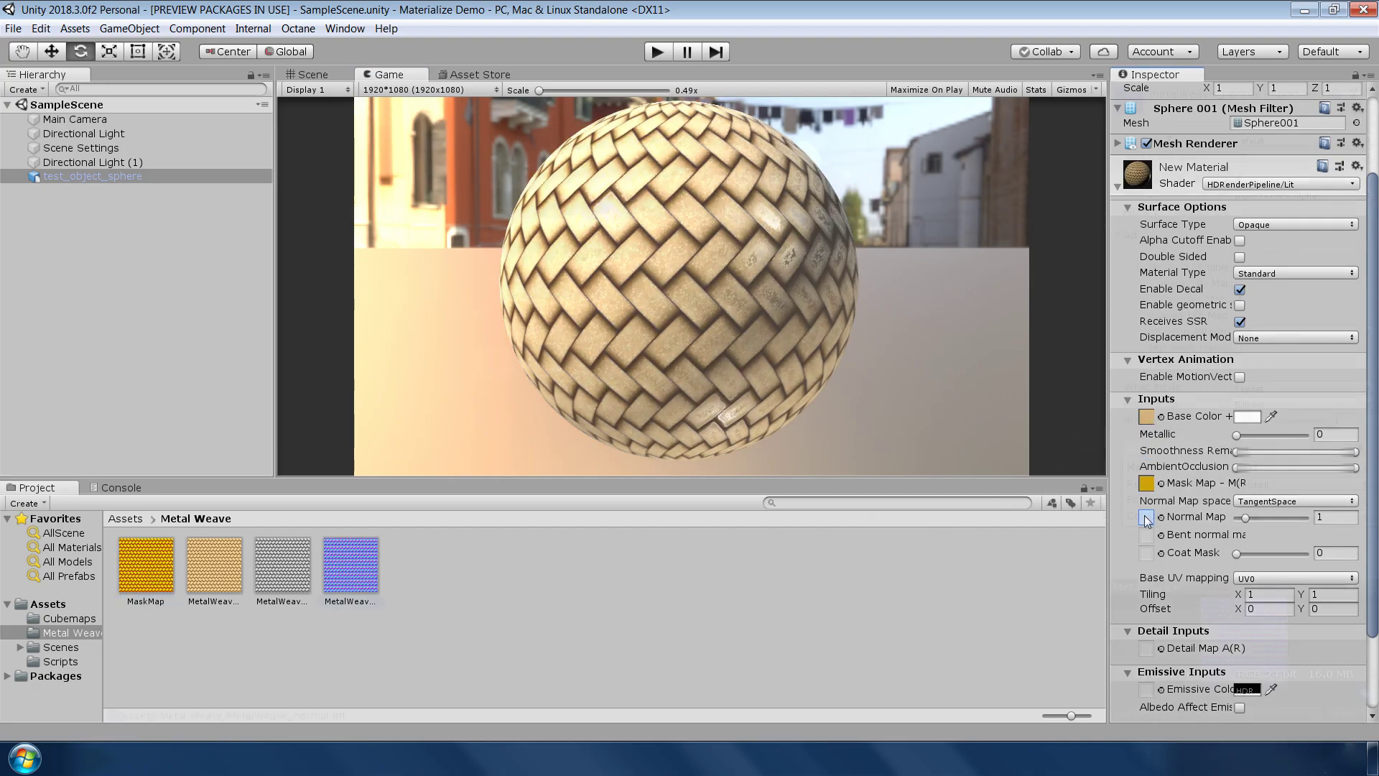
- Set the normal texture's type to Normal Map and the height texture to Single Channel
click(1269, 143)
click(1268, 176)
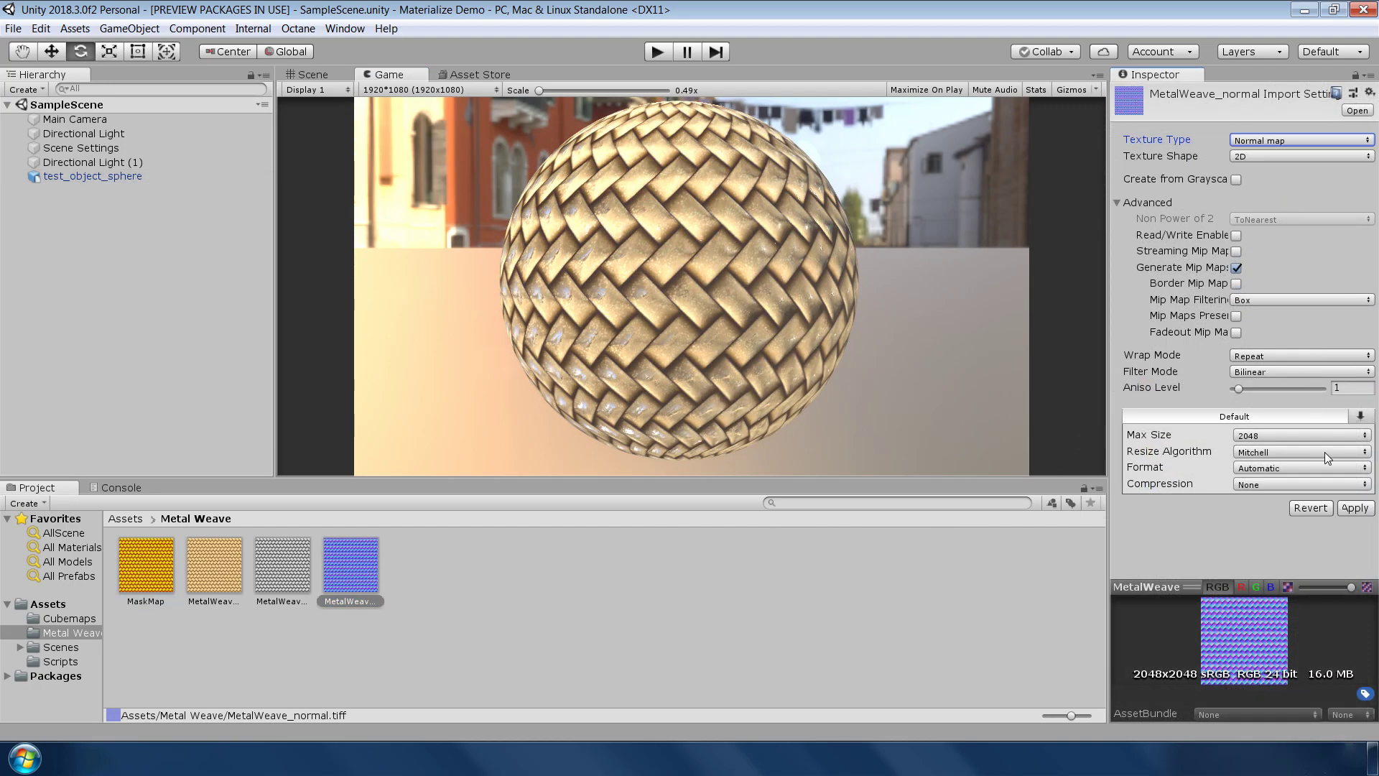
click(1353, 508)
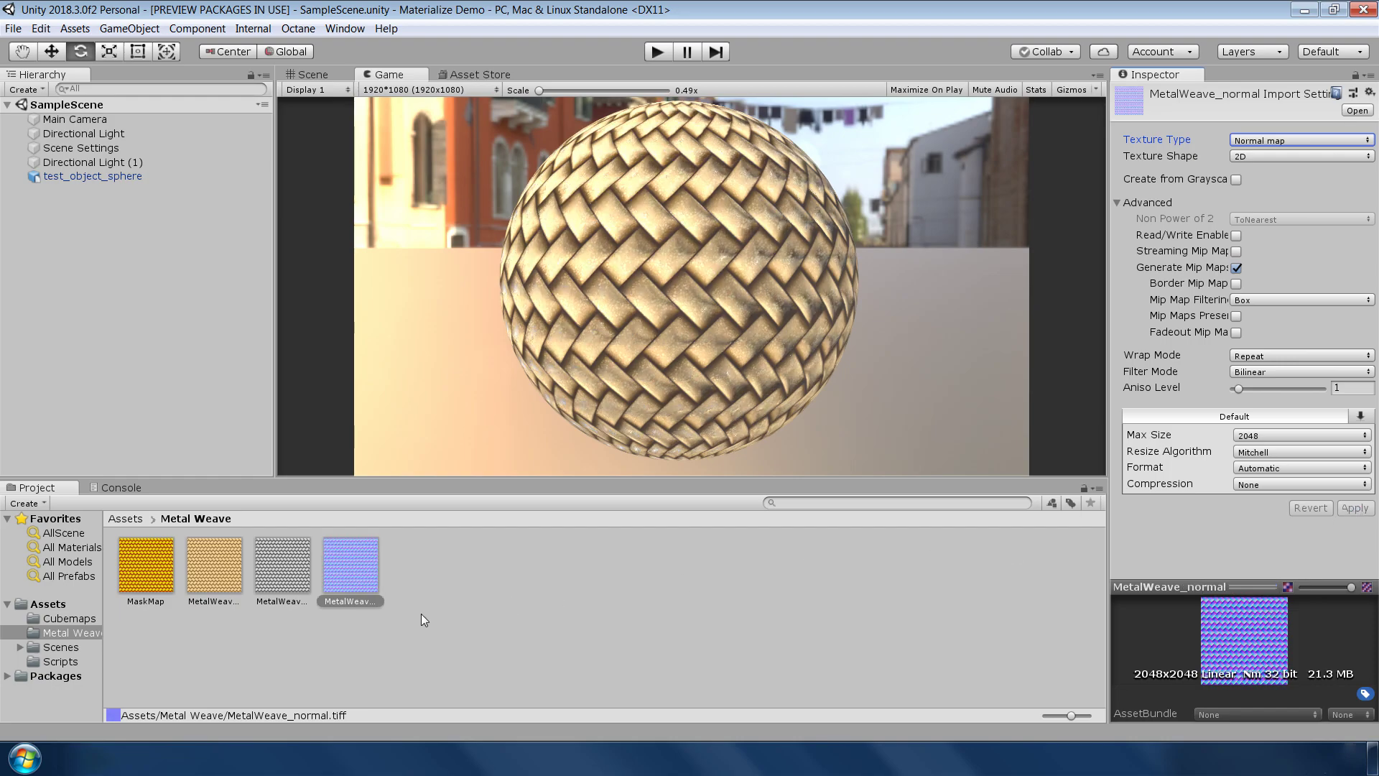
click(290, 577)
click(1270, 141)
click(1261, 295)
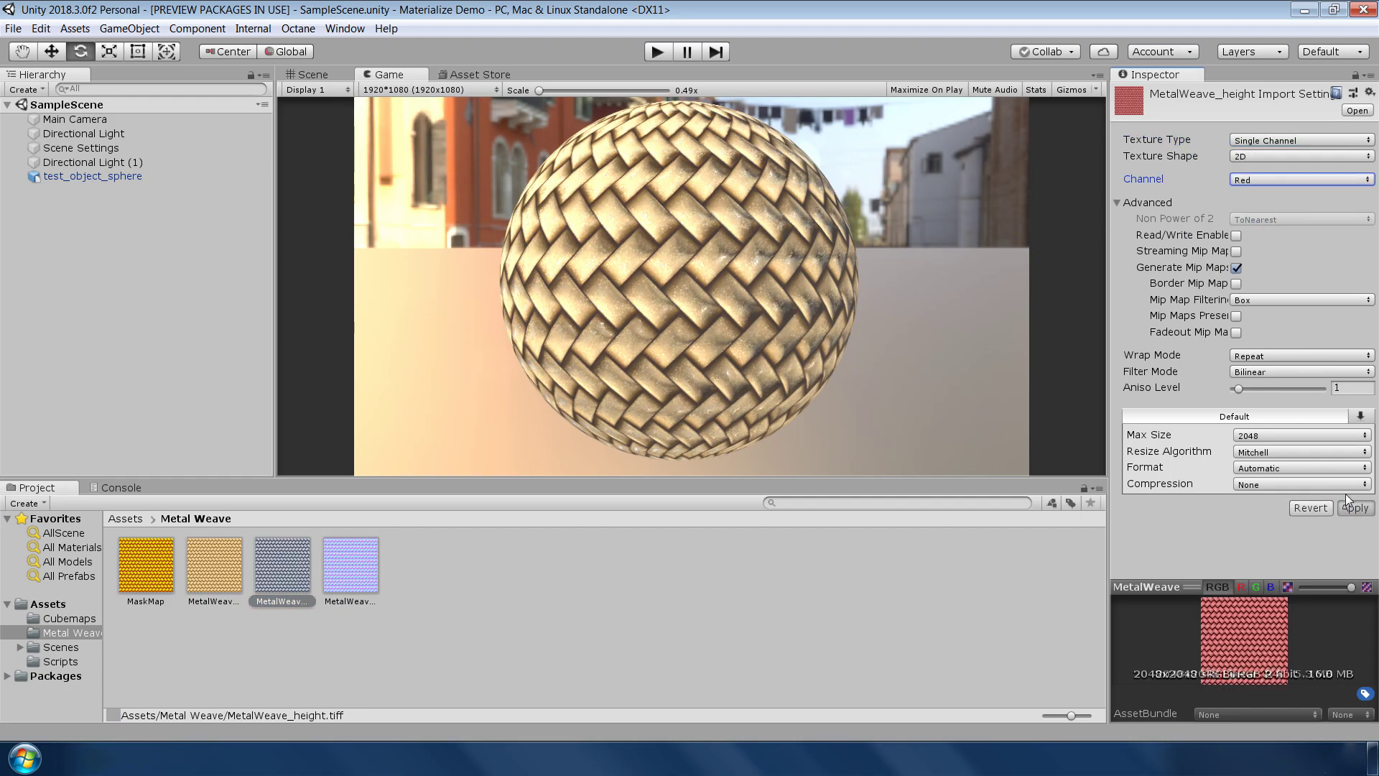
- Switch the sphere's material to pixel displacement, assign the height map, and raise amplitude to about 3.22
click(91, 176)
click(1261, 392)
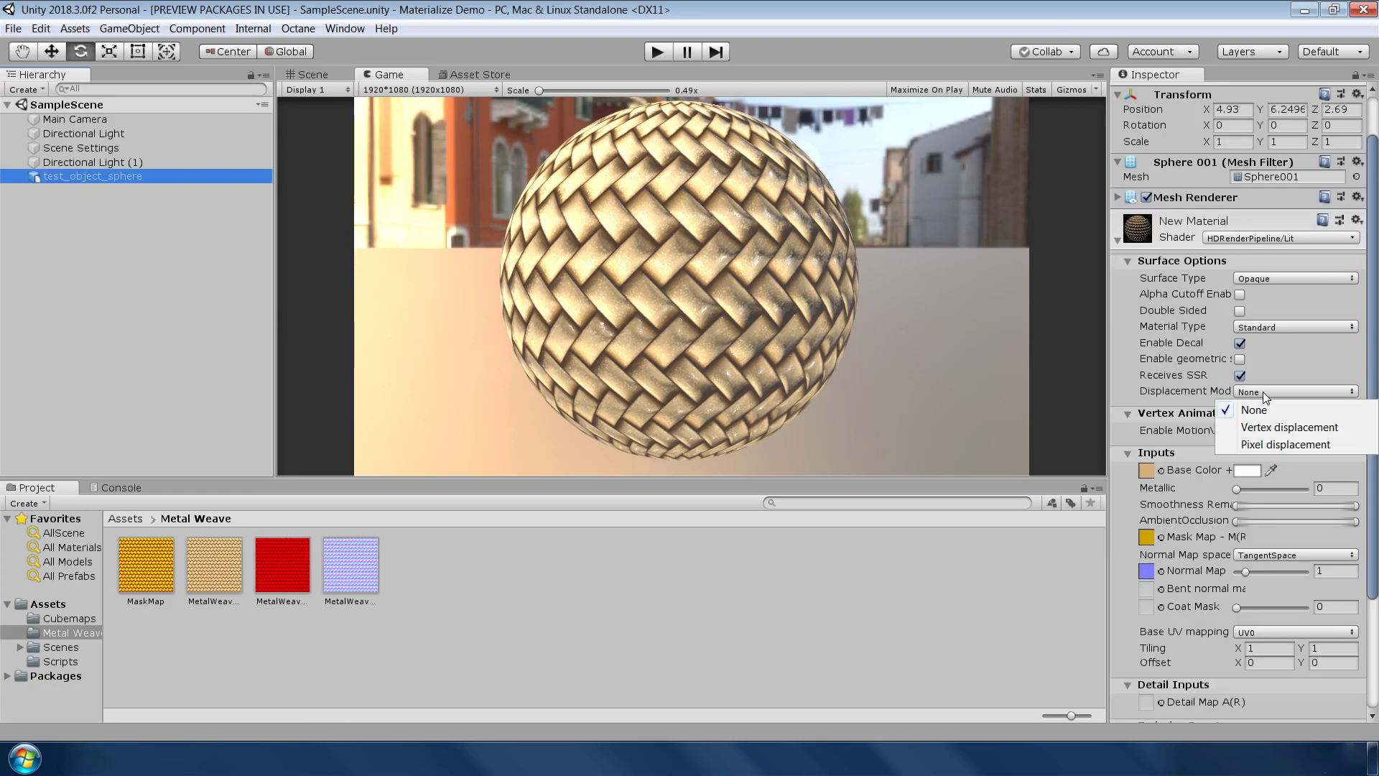
click(1267, 443)
scroll(1268, 447, down, 2)
scroll(1267, 448, down, 1)
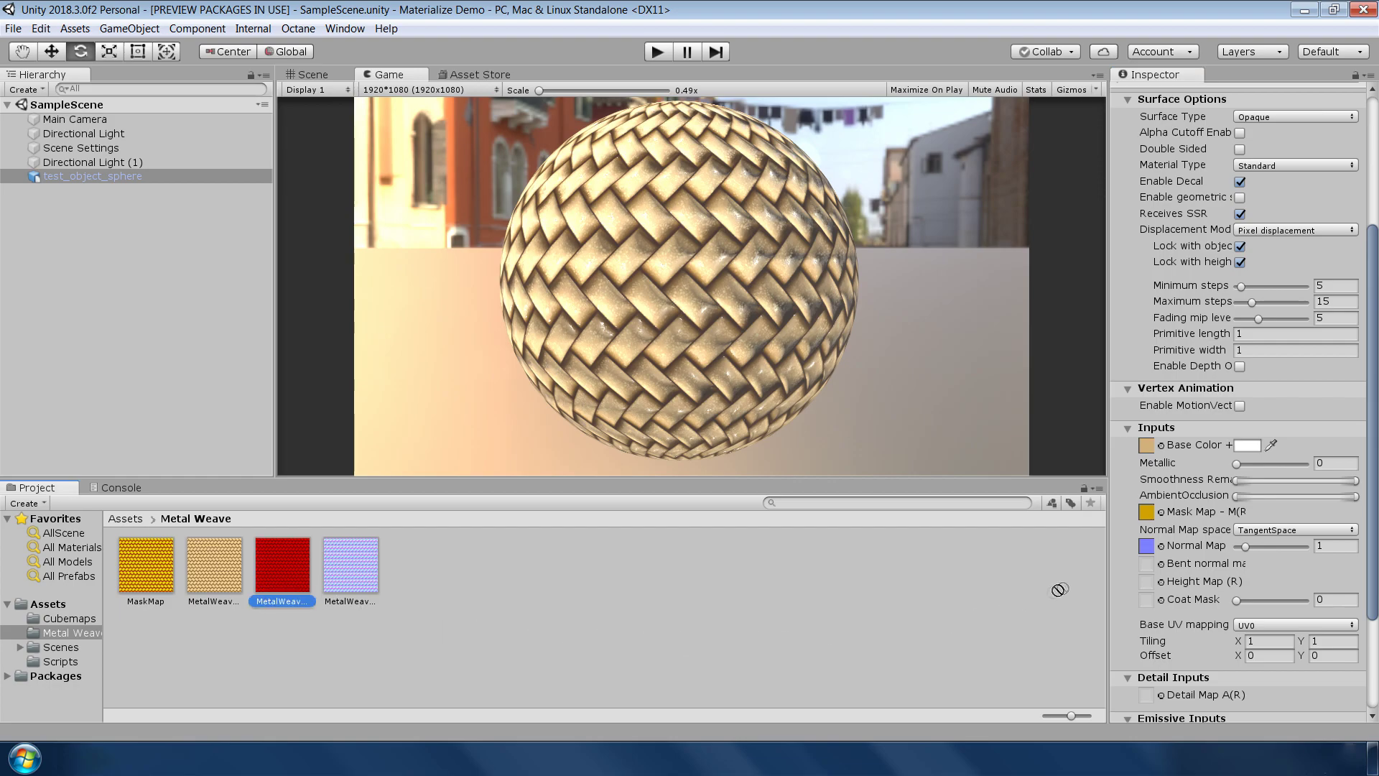
drag(1136, 568, 1146, 582)
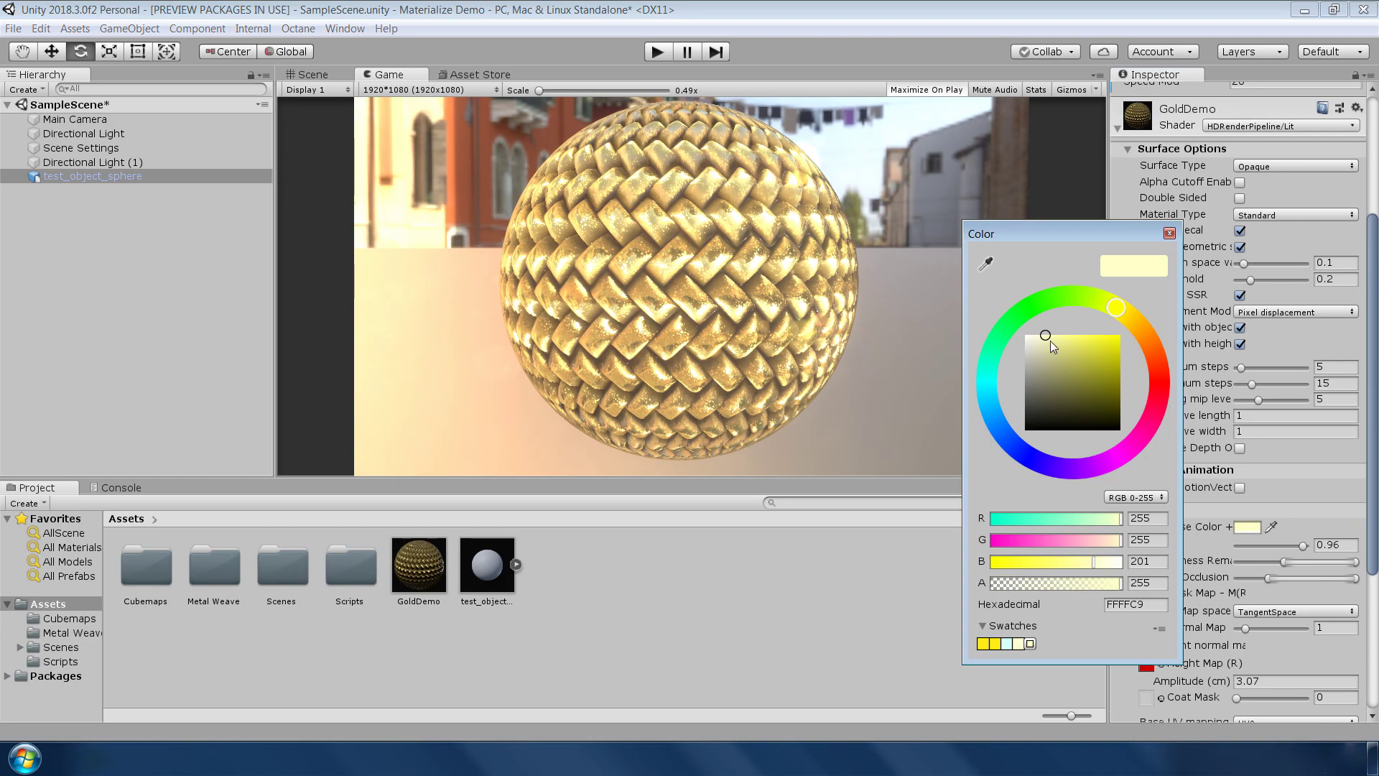
drag(1207, 522, 1215, 523)
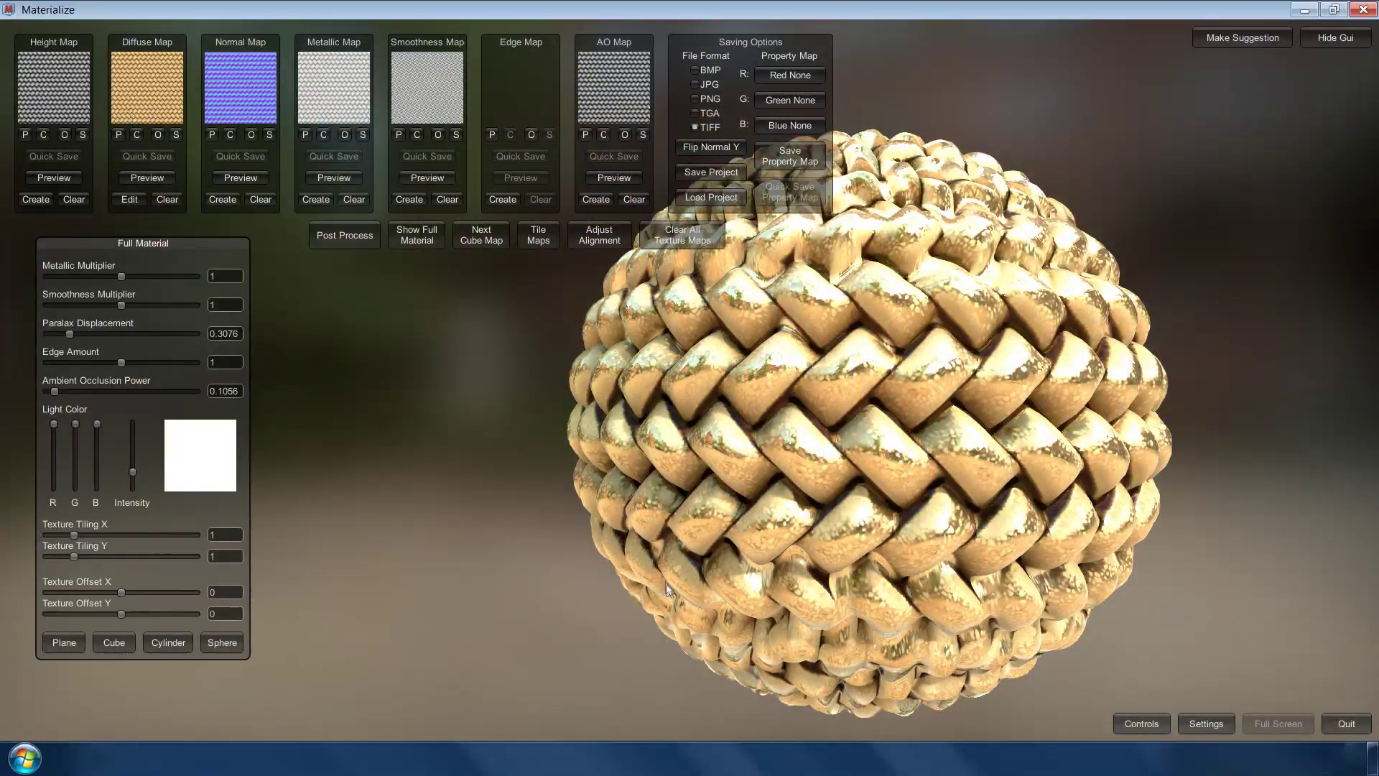
- Pull the Full Material panel's Parallax Displacement slider down to roughly 0.22
drag(69, 334, 64, 343)
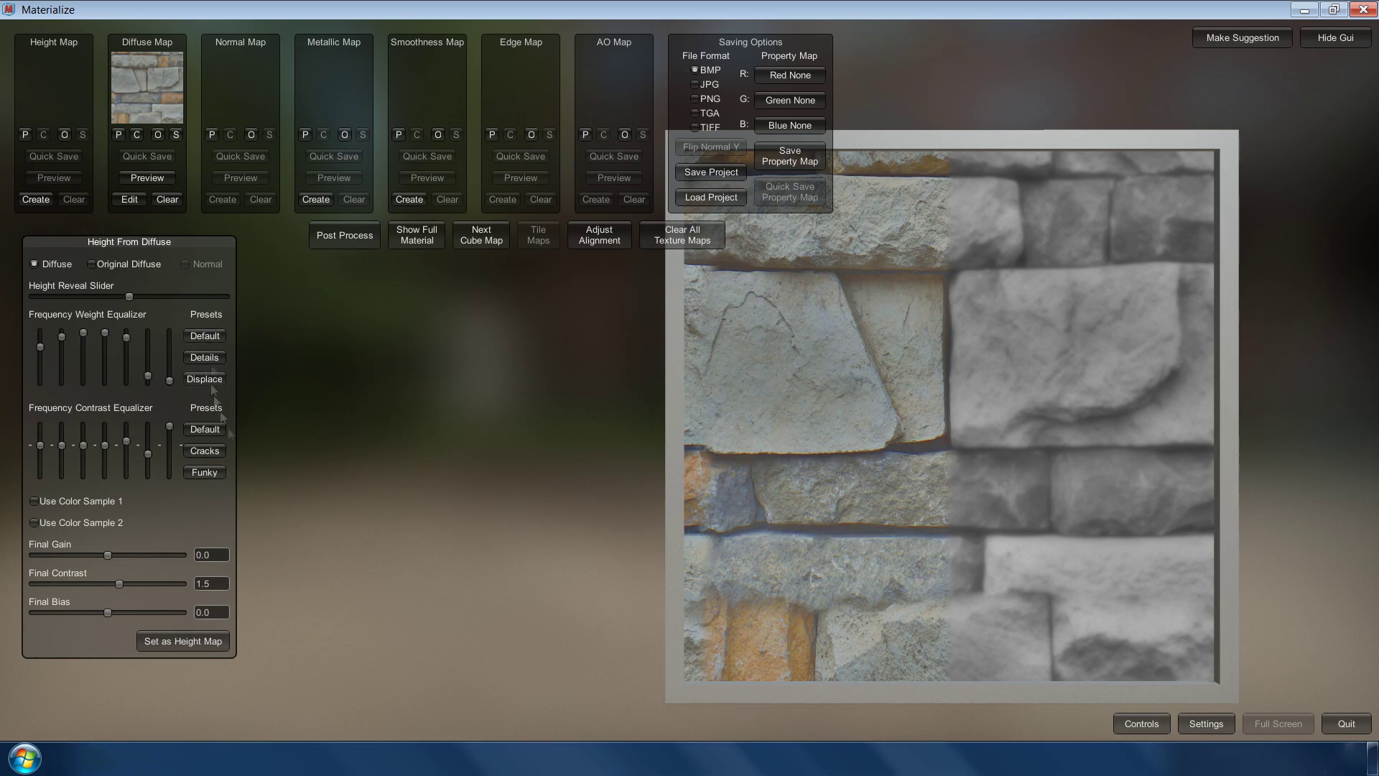
- Apply the Displace preset, generate the metallic map, then raise smoothness high-pass overlay to 10 and lower contrast and bias
click(204, 378)
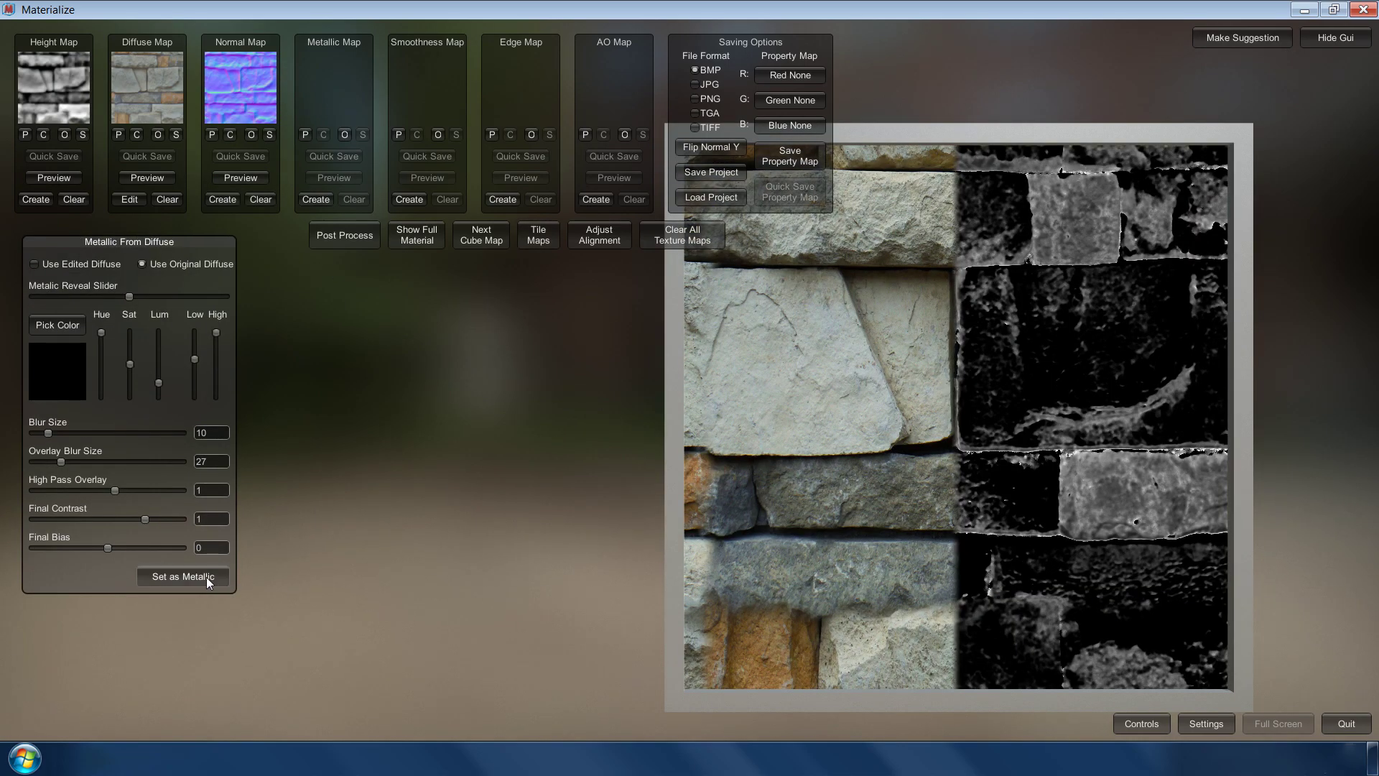
click(184, 577)
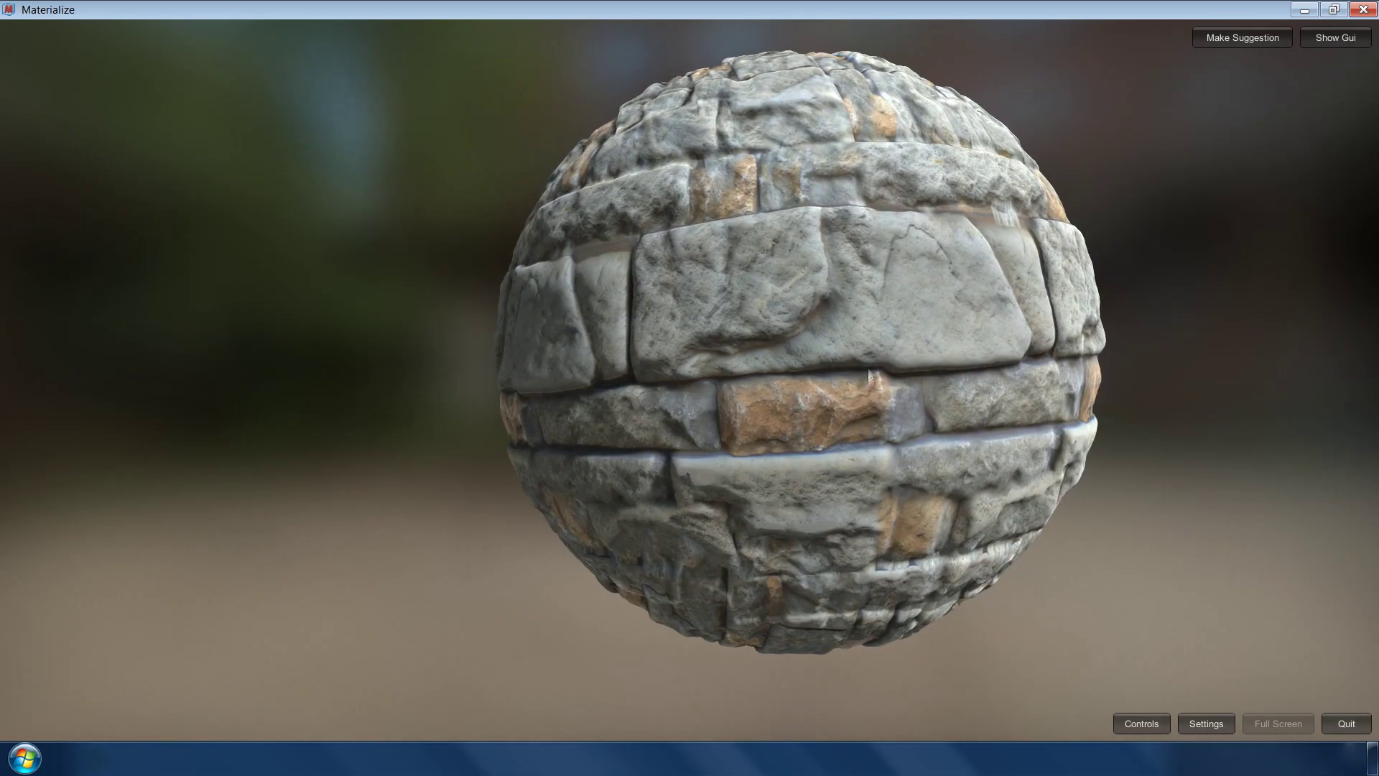
drag(862, 361, 349, 334)
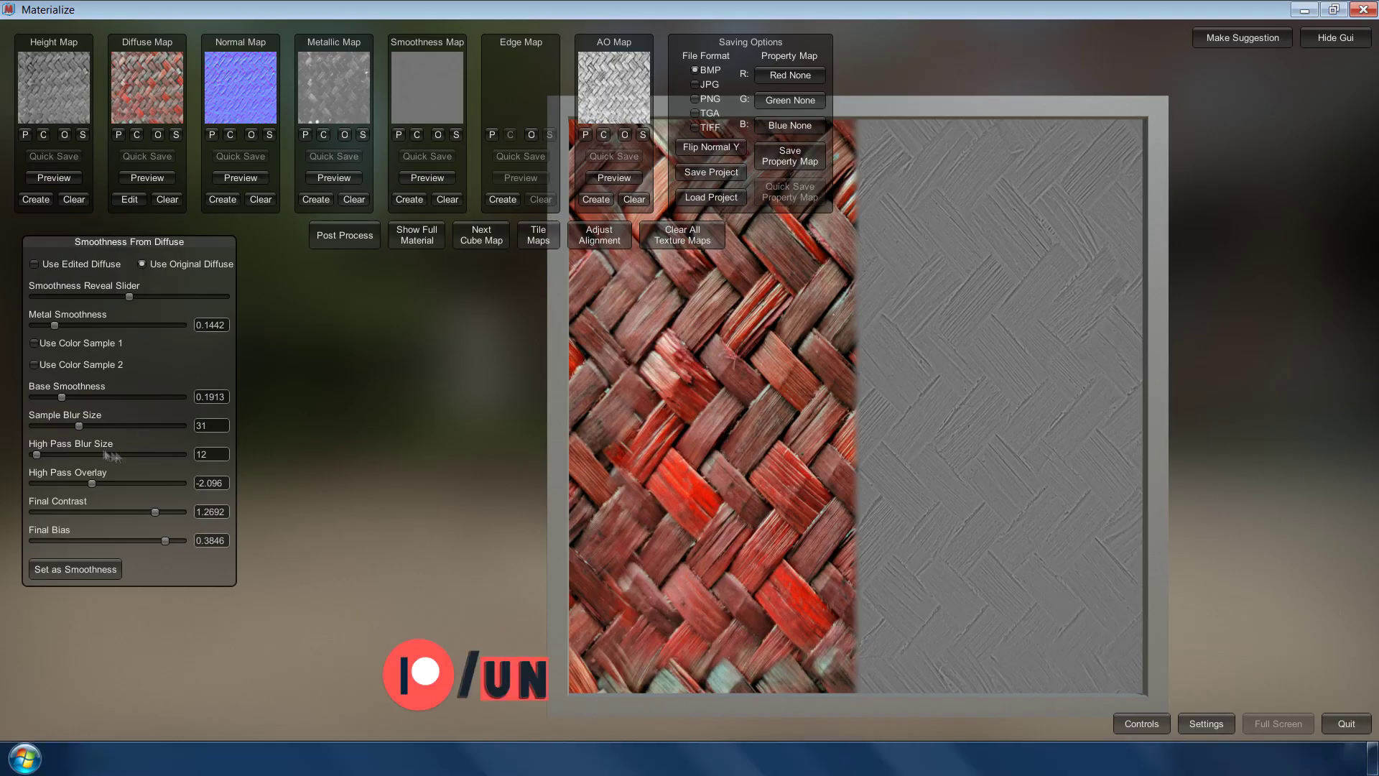
drag(93, 486, 182, 482)
mouse_move(164, 540)
mouse_down()
mouse_move(126, 540)
mouse_move(152, 513)
mouse_up()
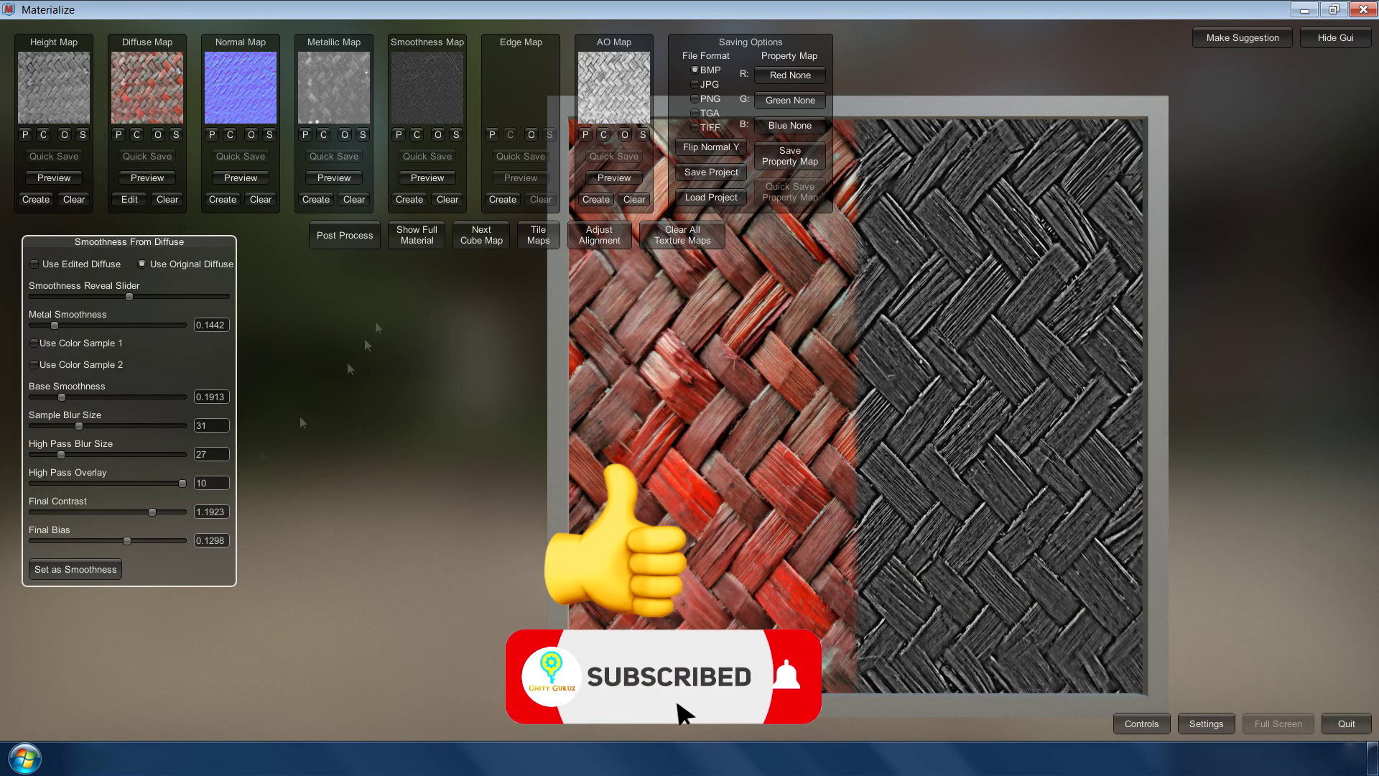